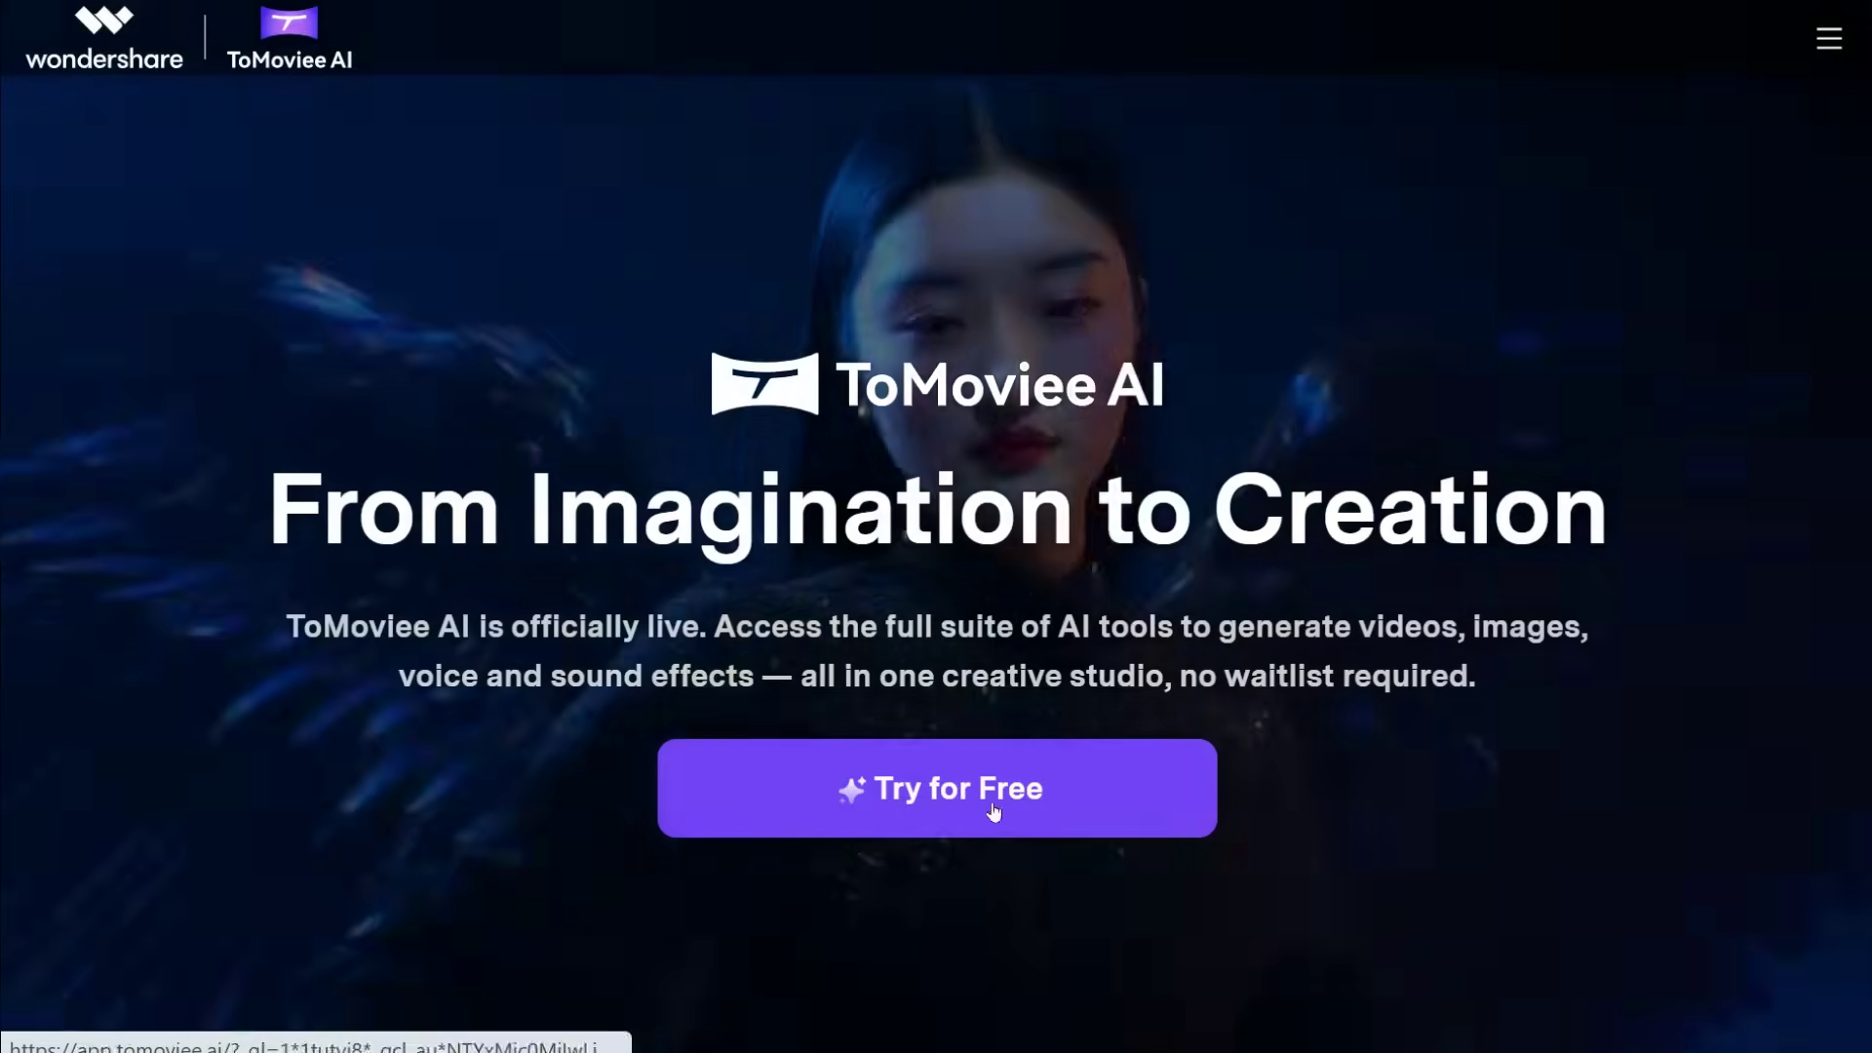
Step: Create a new account, verify the emailed code, and dismiss the welcome popup to reach 130 credits
left_click(998, 809)
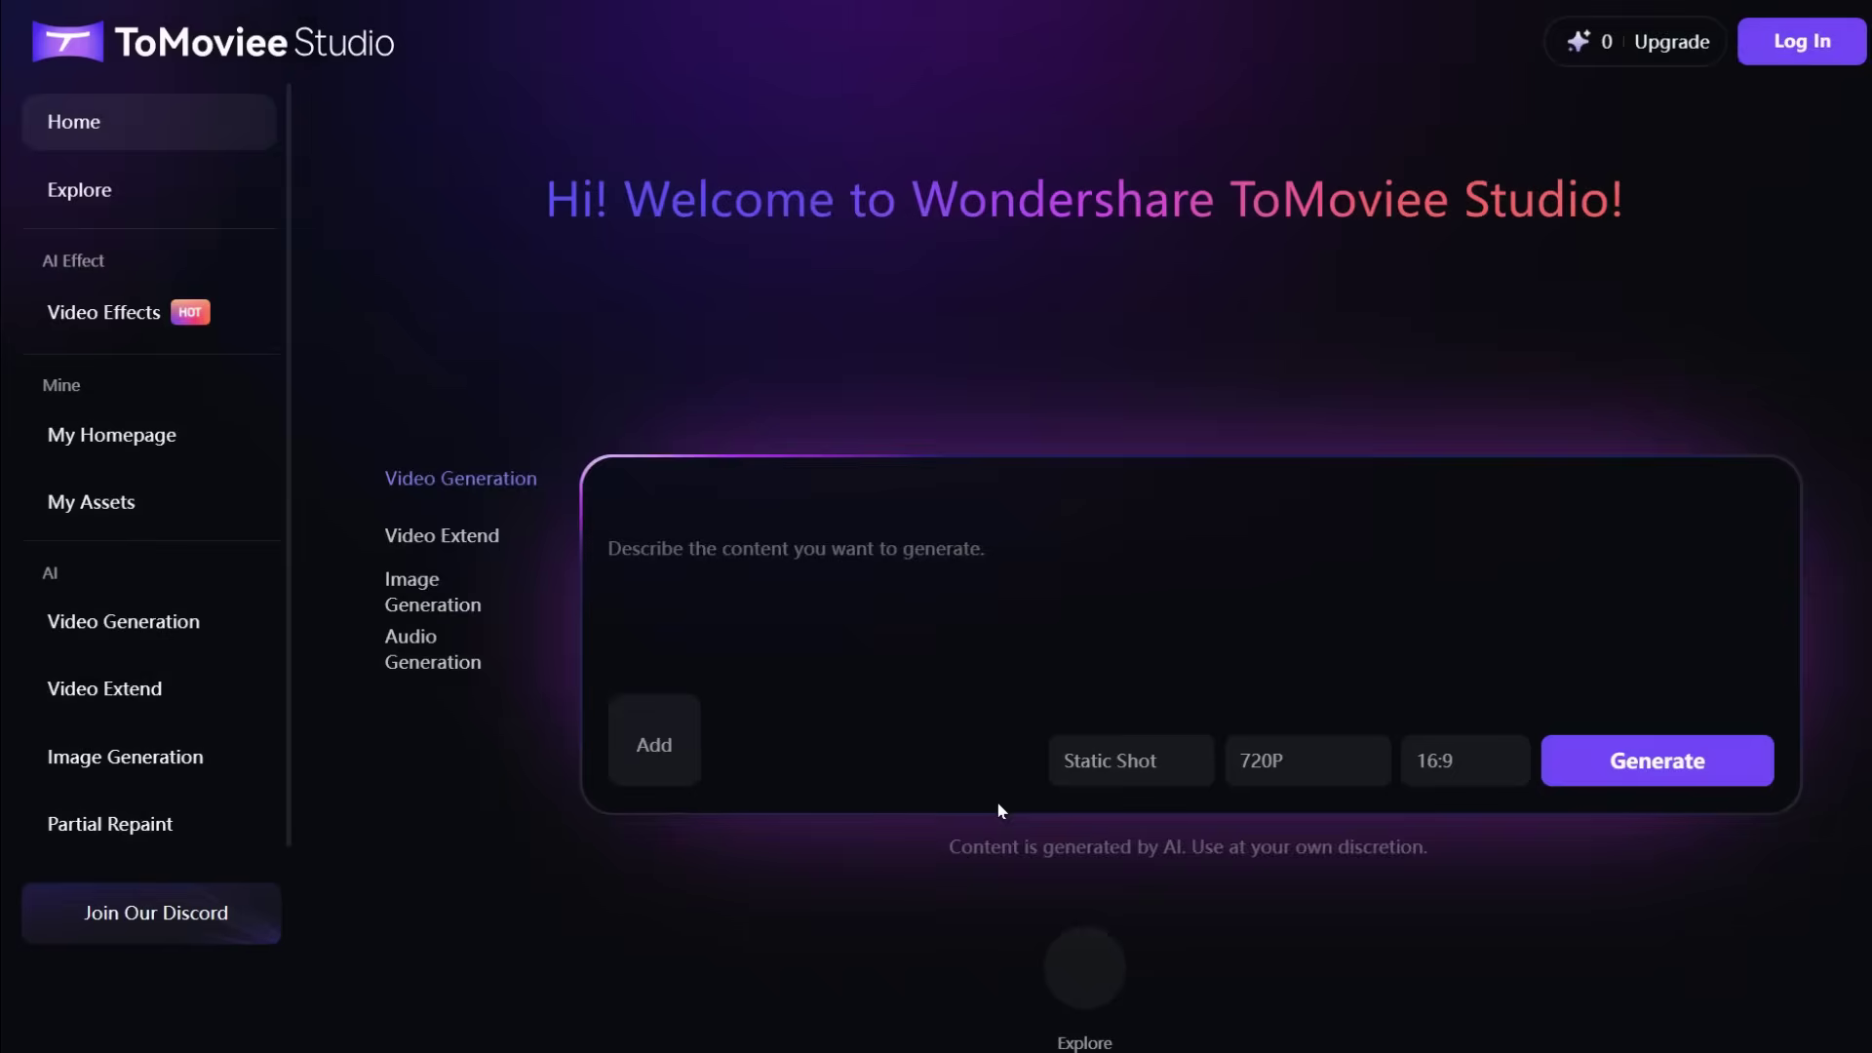
left_click(1806, 47)
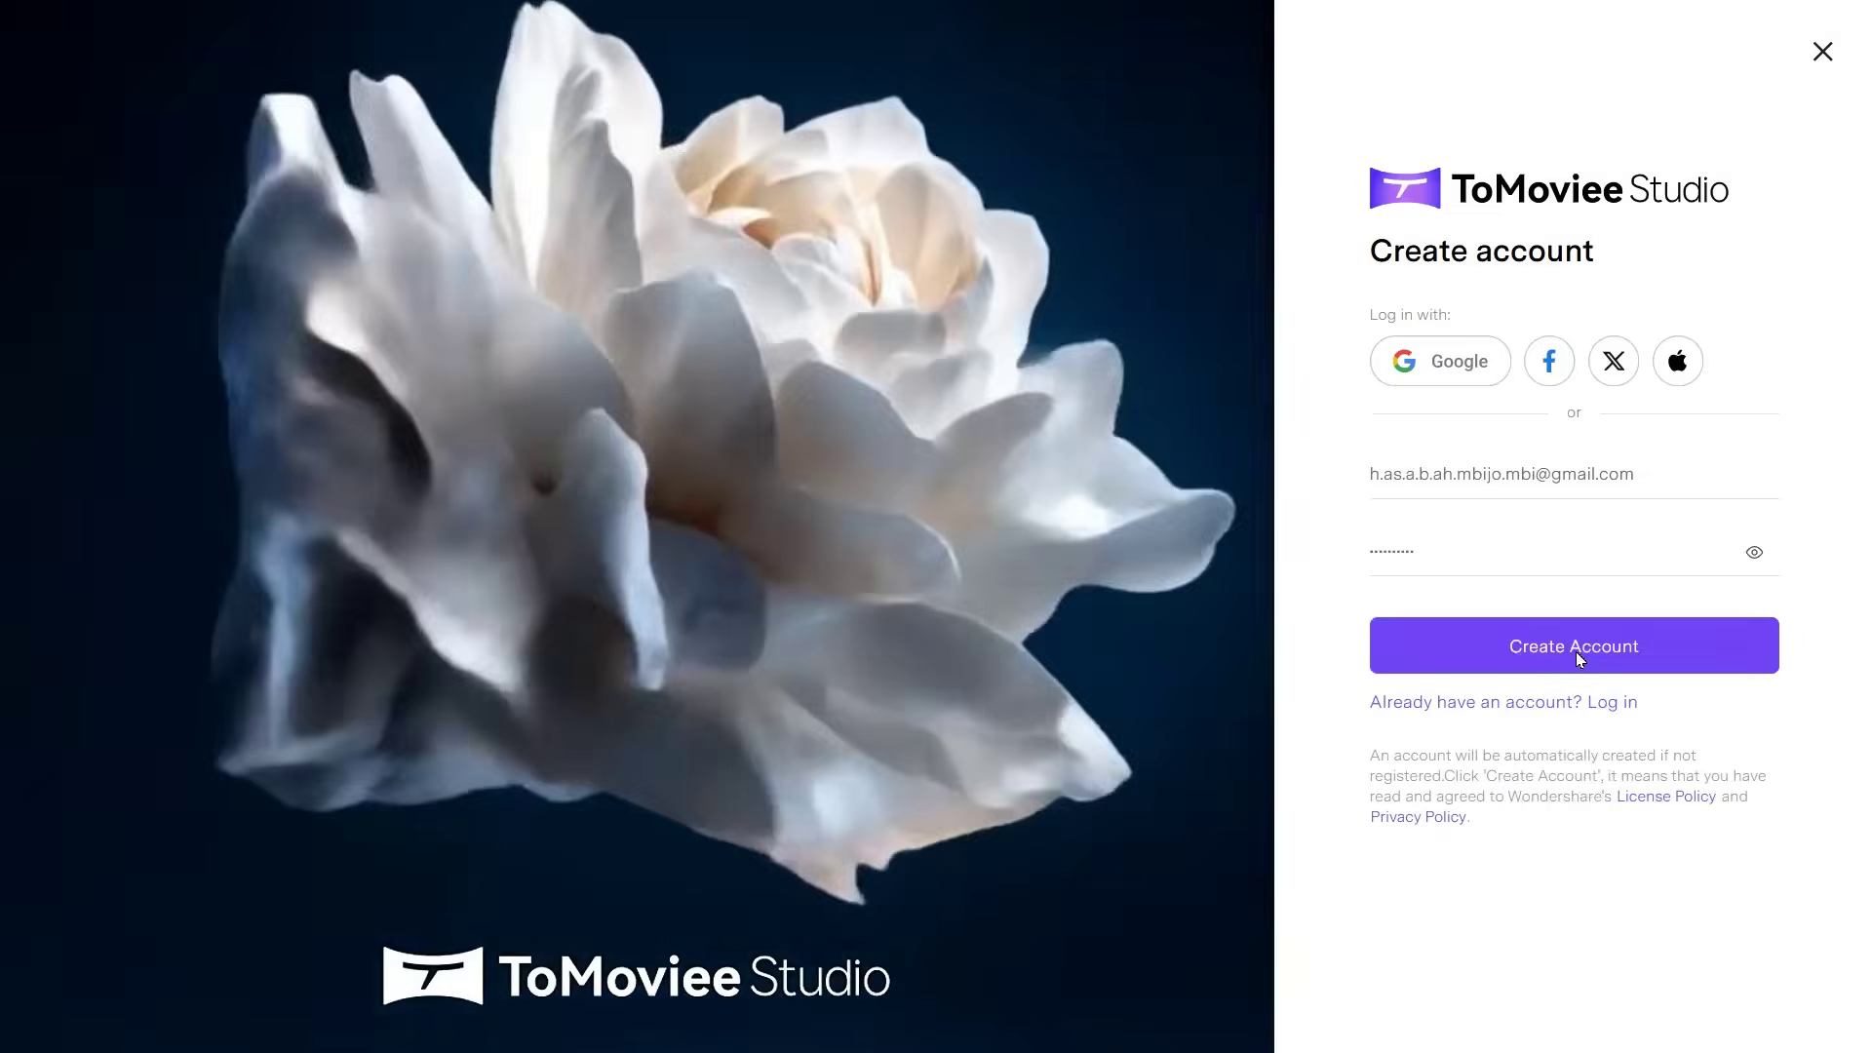
left_click(1576, 652)
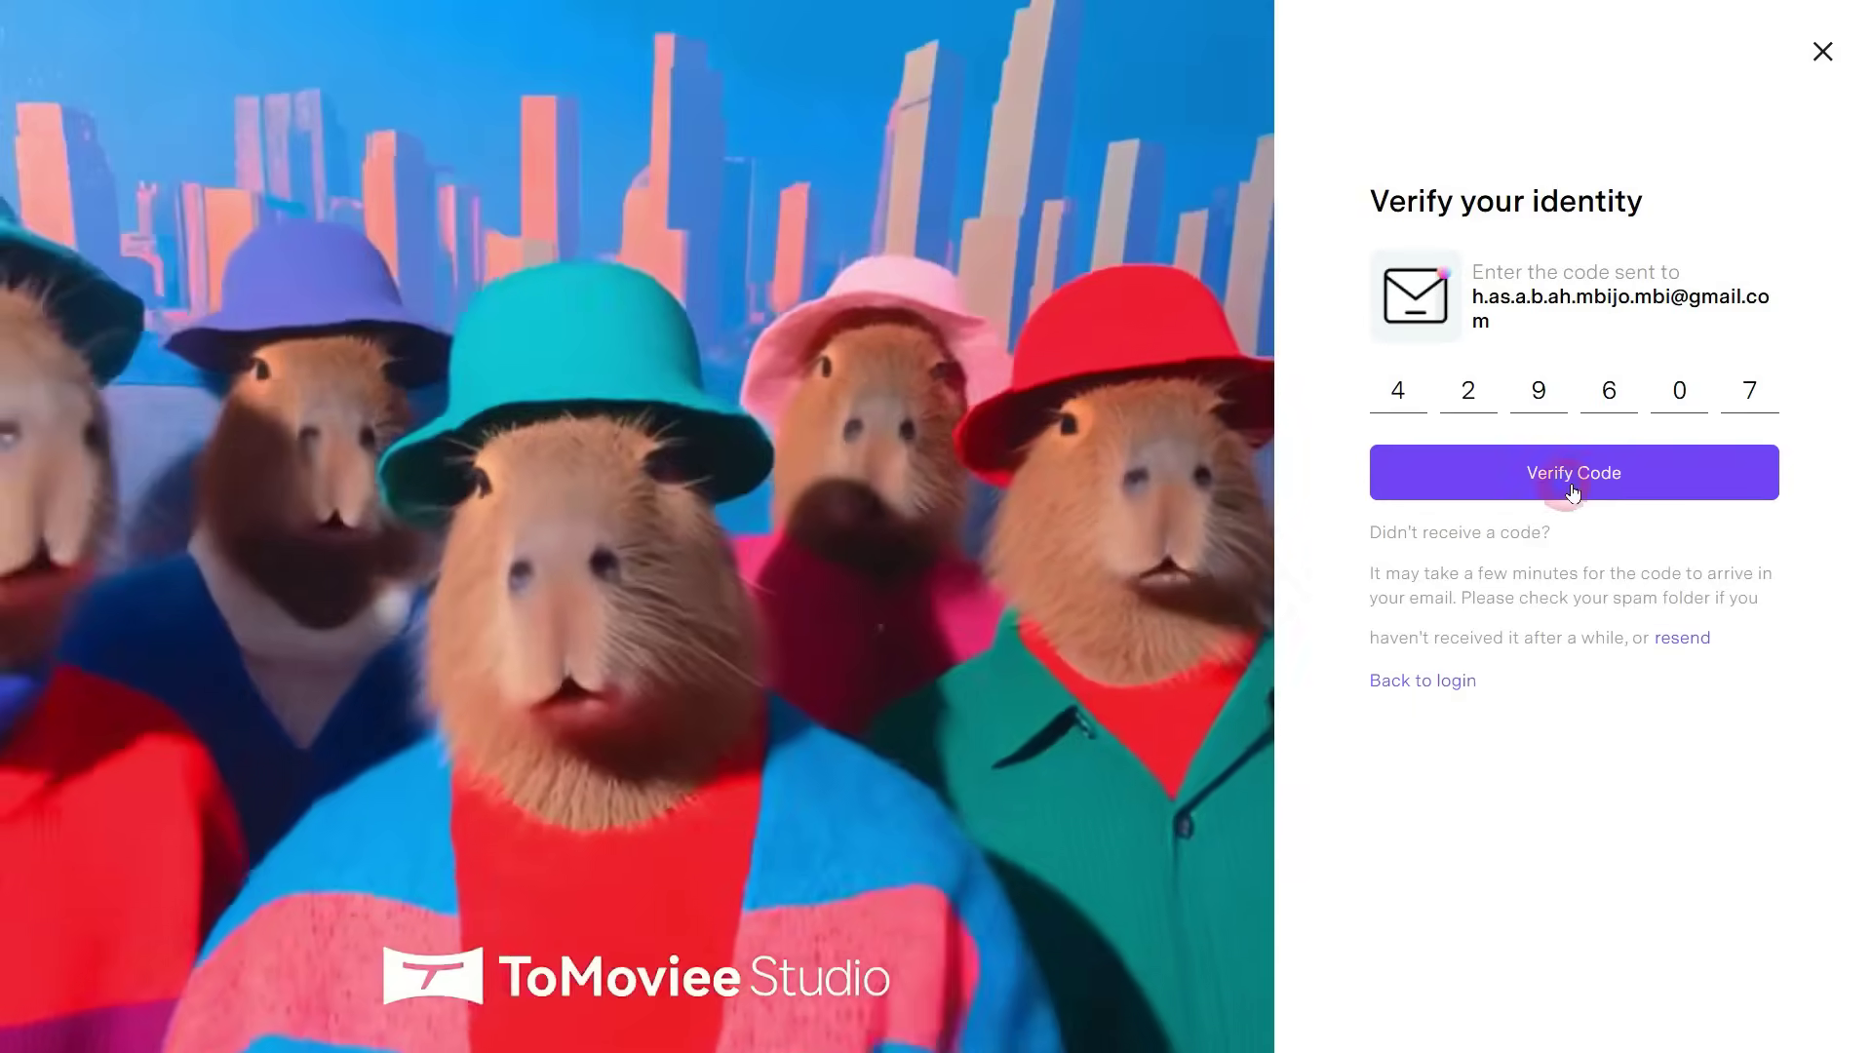
left_click(1573, 487)
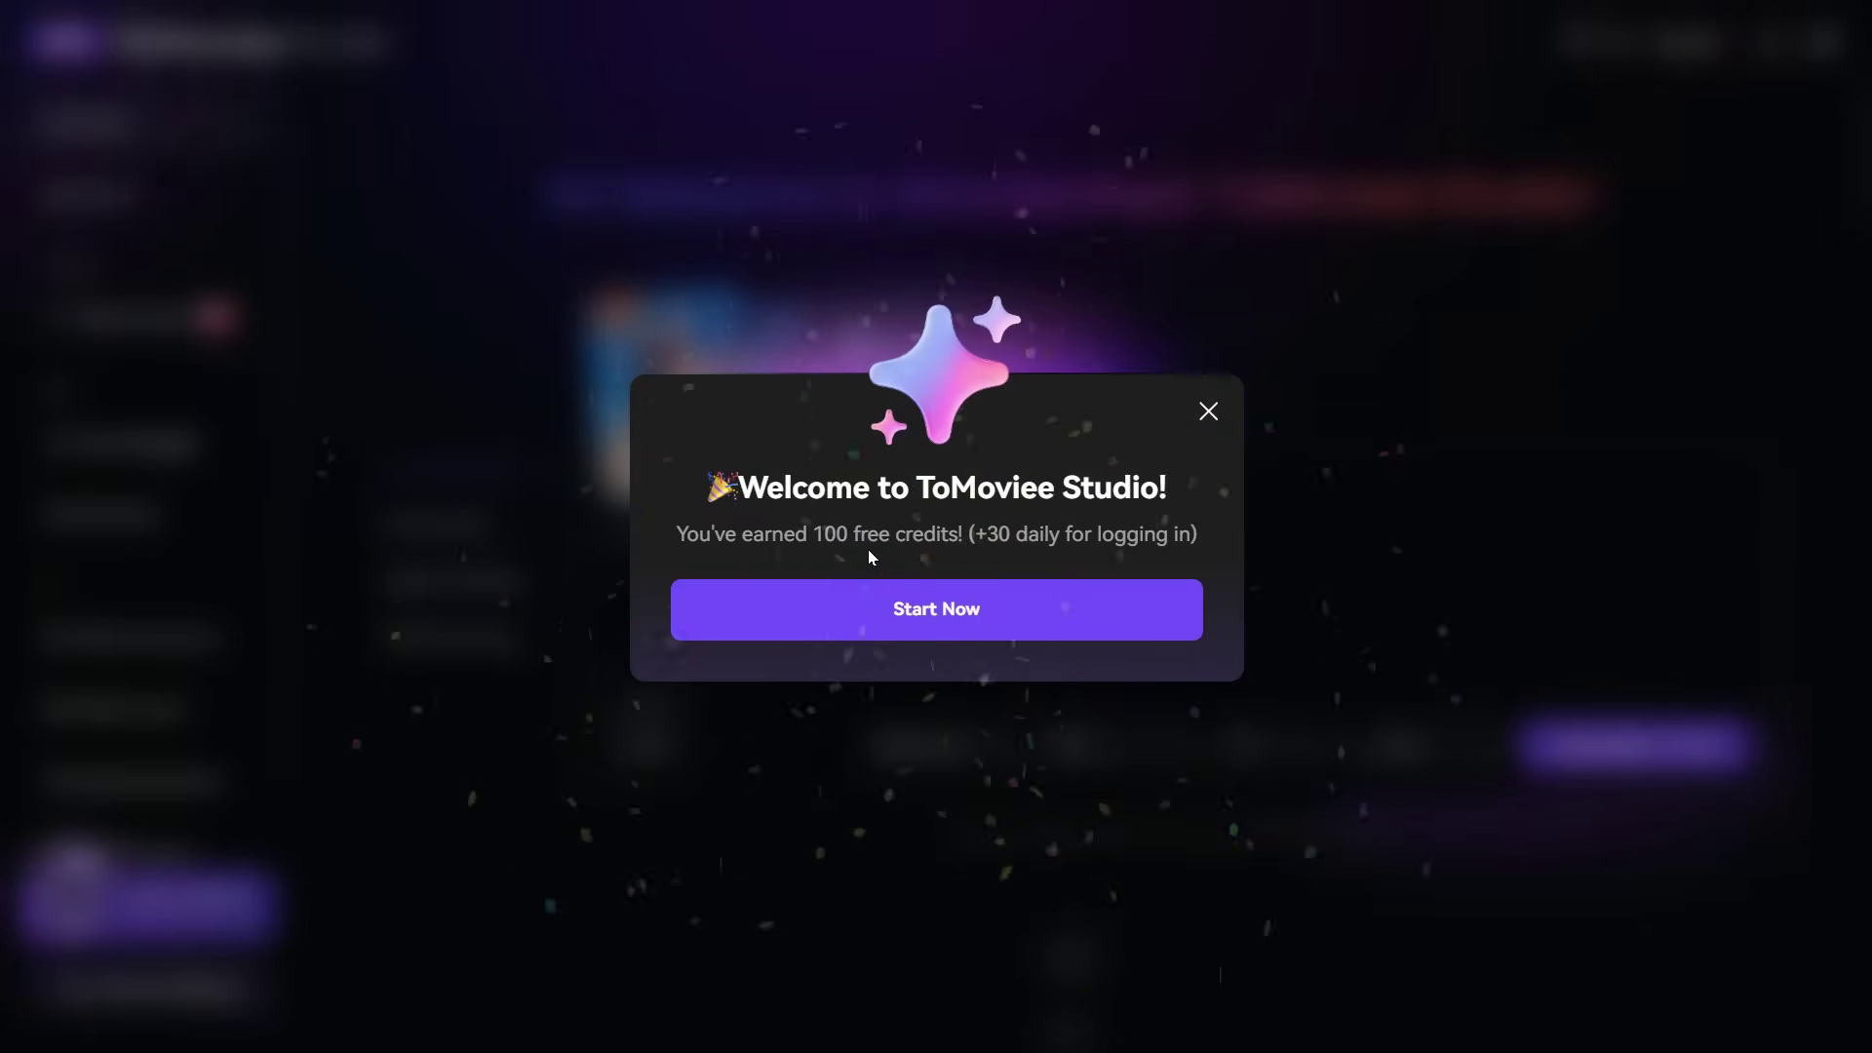
left_click(977, 618)
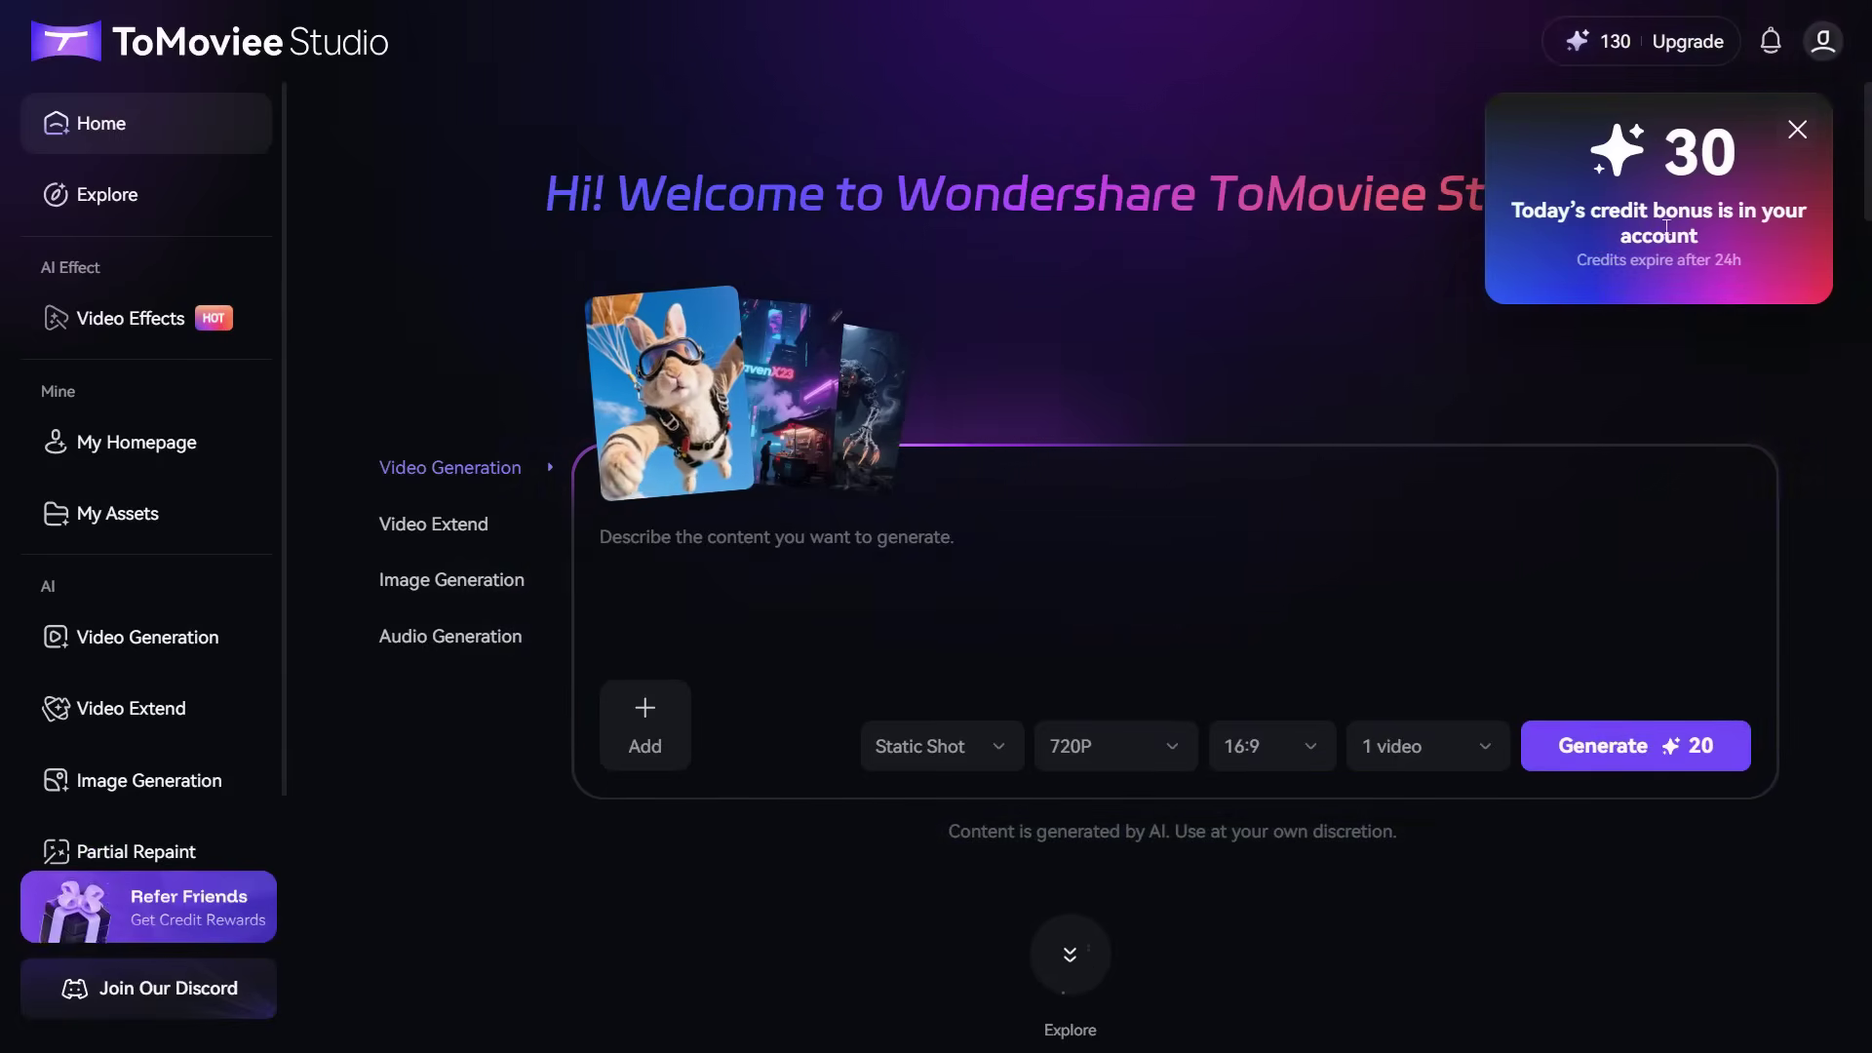
Step: Close the 30-credit daily bonus notice and scroll the sidebar toward Video Generation
left_click(1799, 130)
mouse_move(1604, 44)
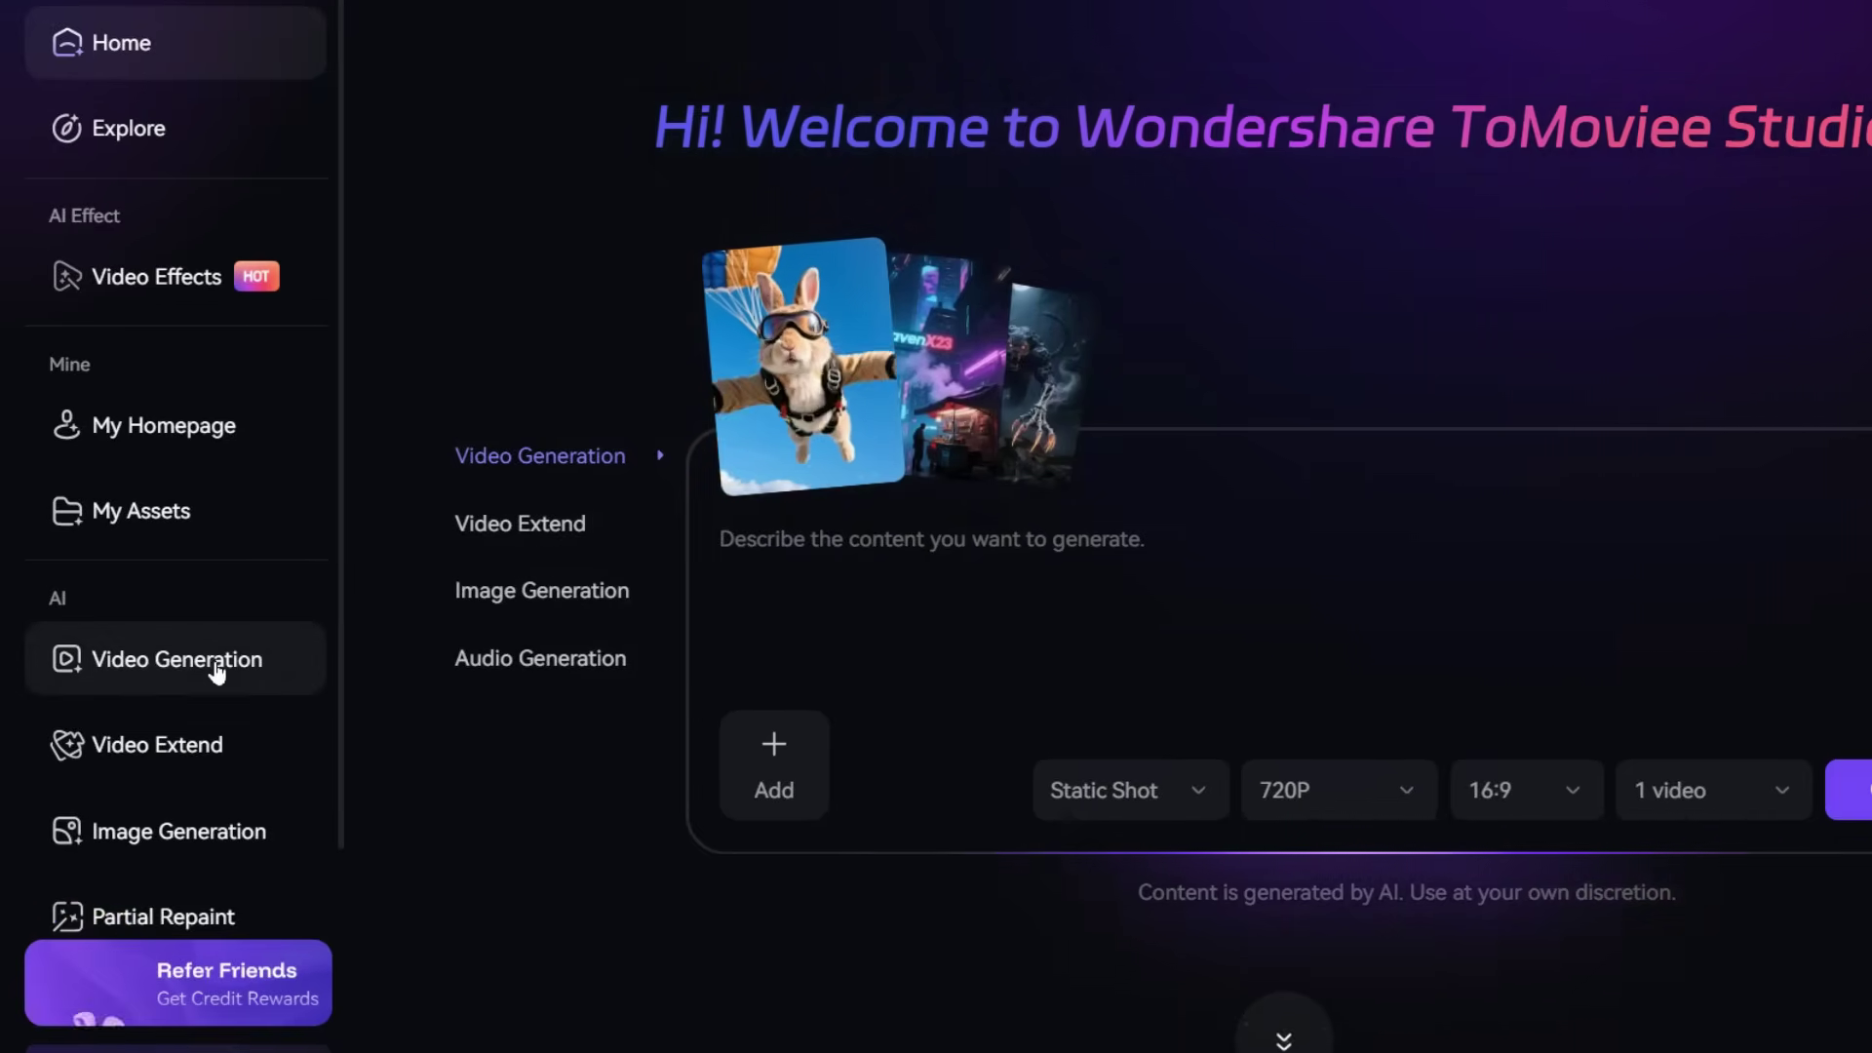
scroll(166, 663, "down", 1)
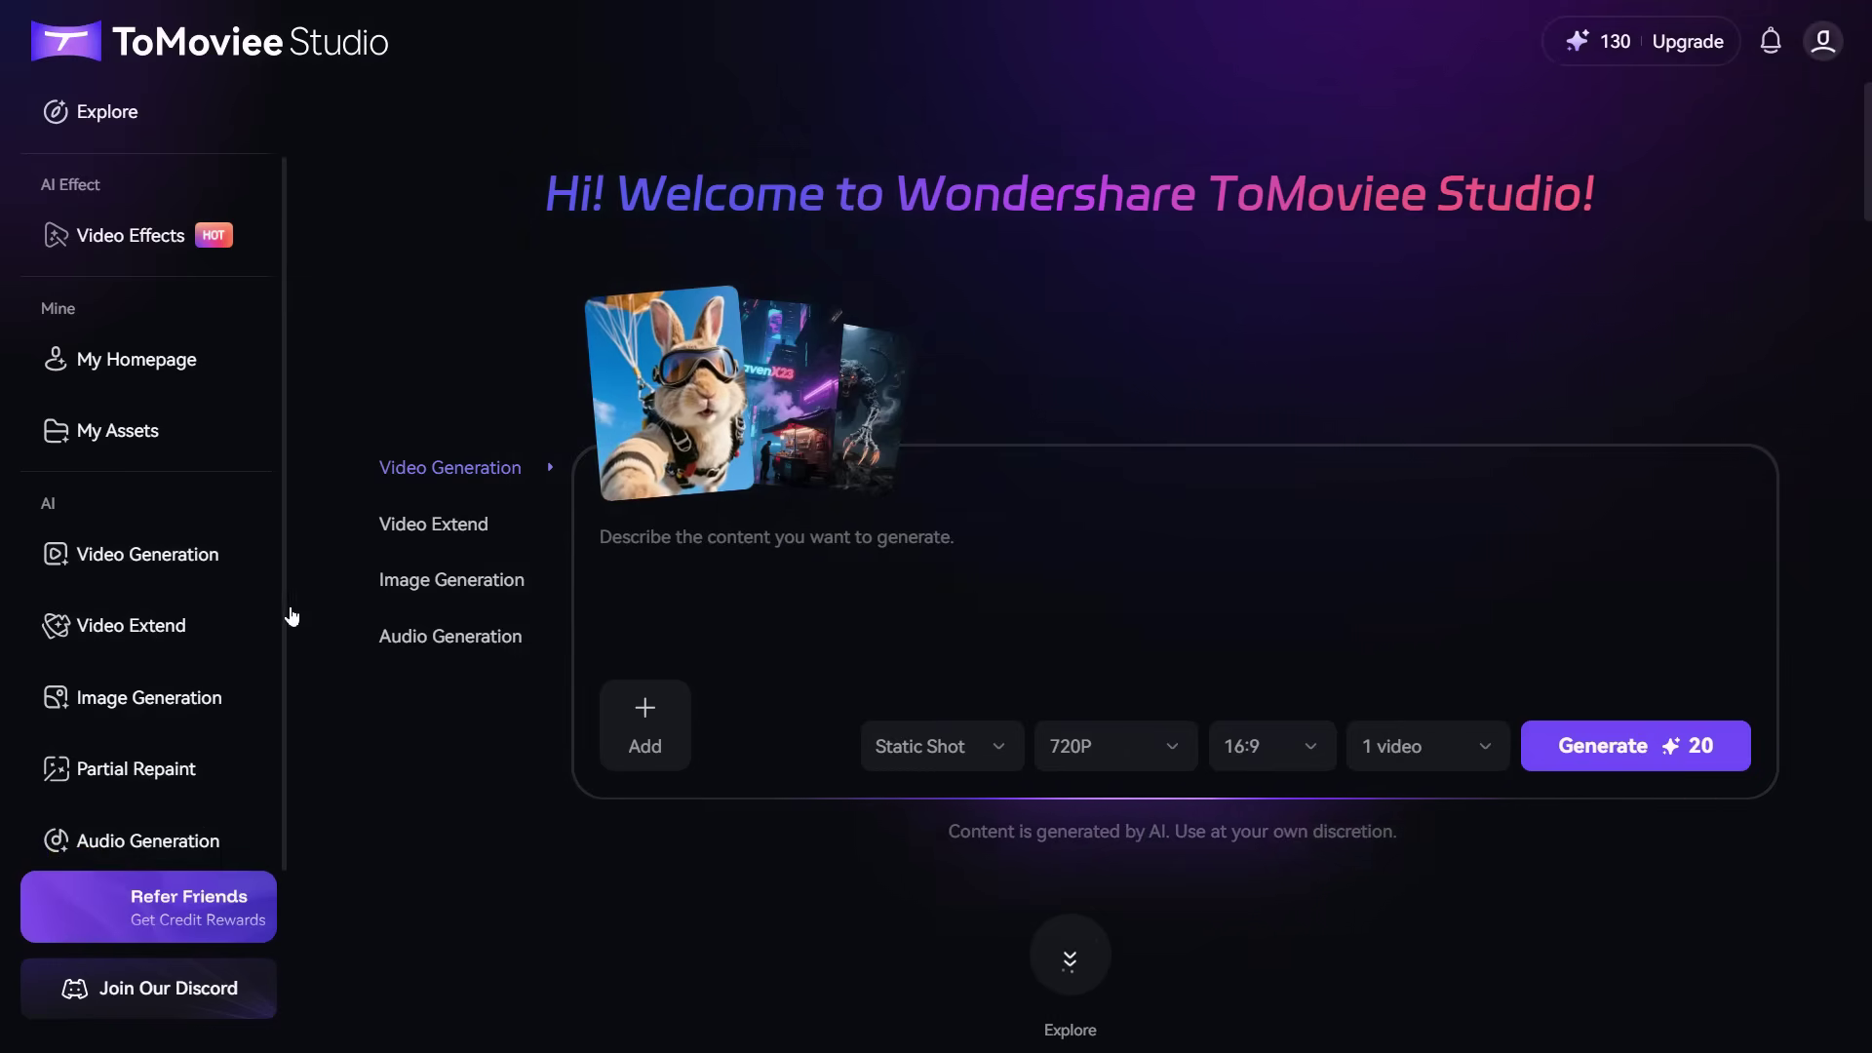
Step: Open Video Generation and upload the Woman photo as the first frame
left_click(147, 560)
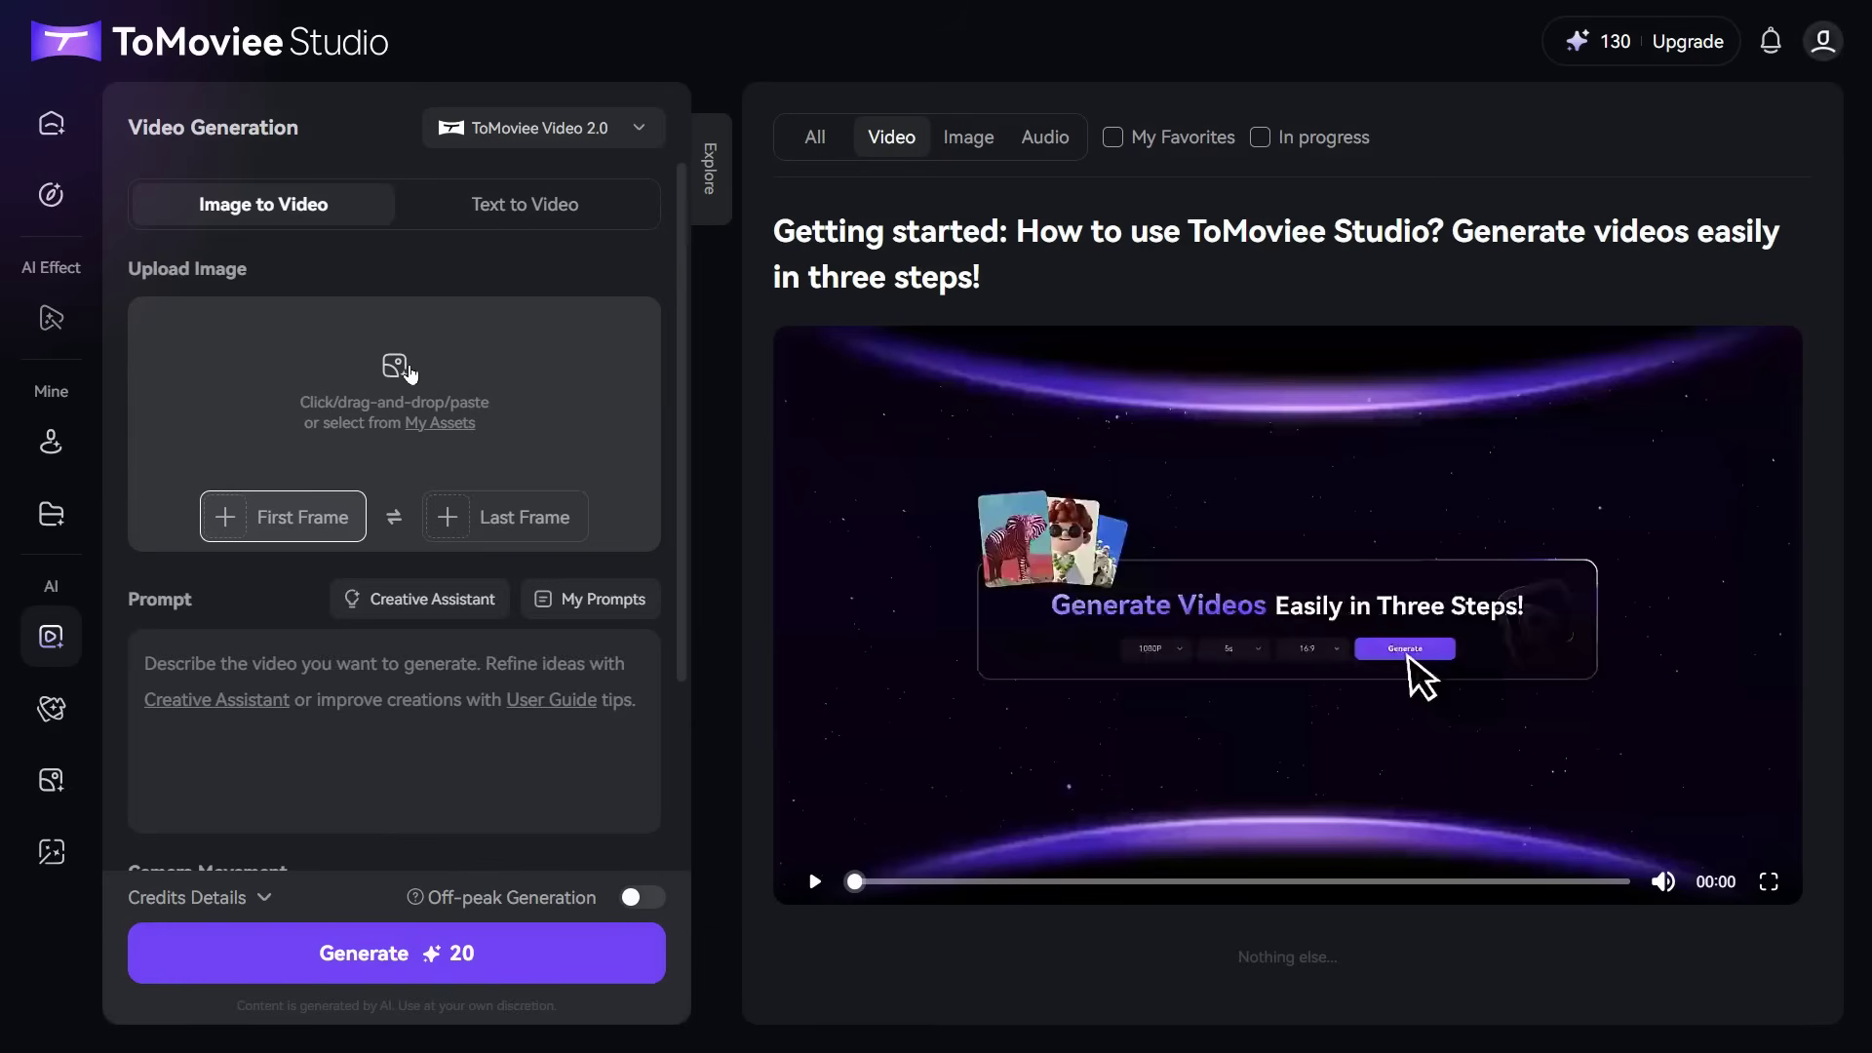
left_click(408, 364)
left_click(609, 316)
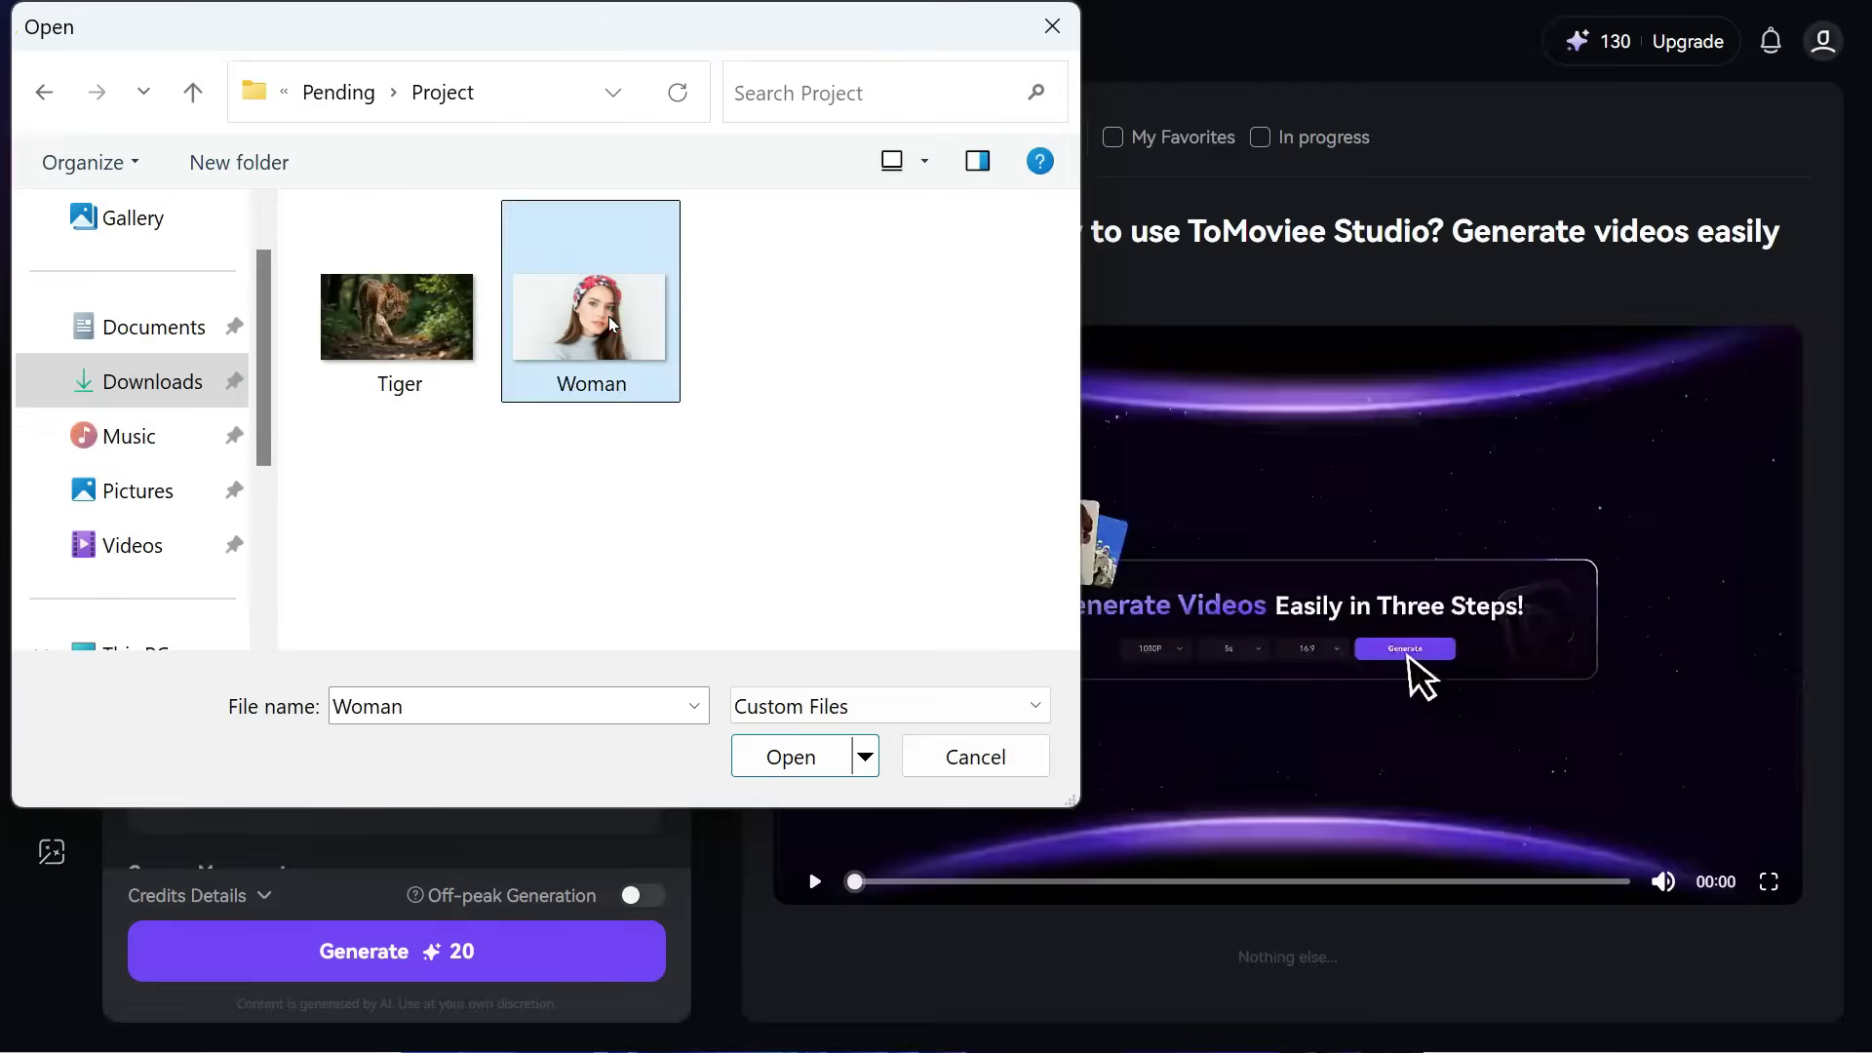
double_click(574, 389)
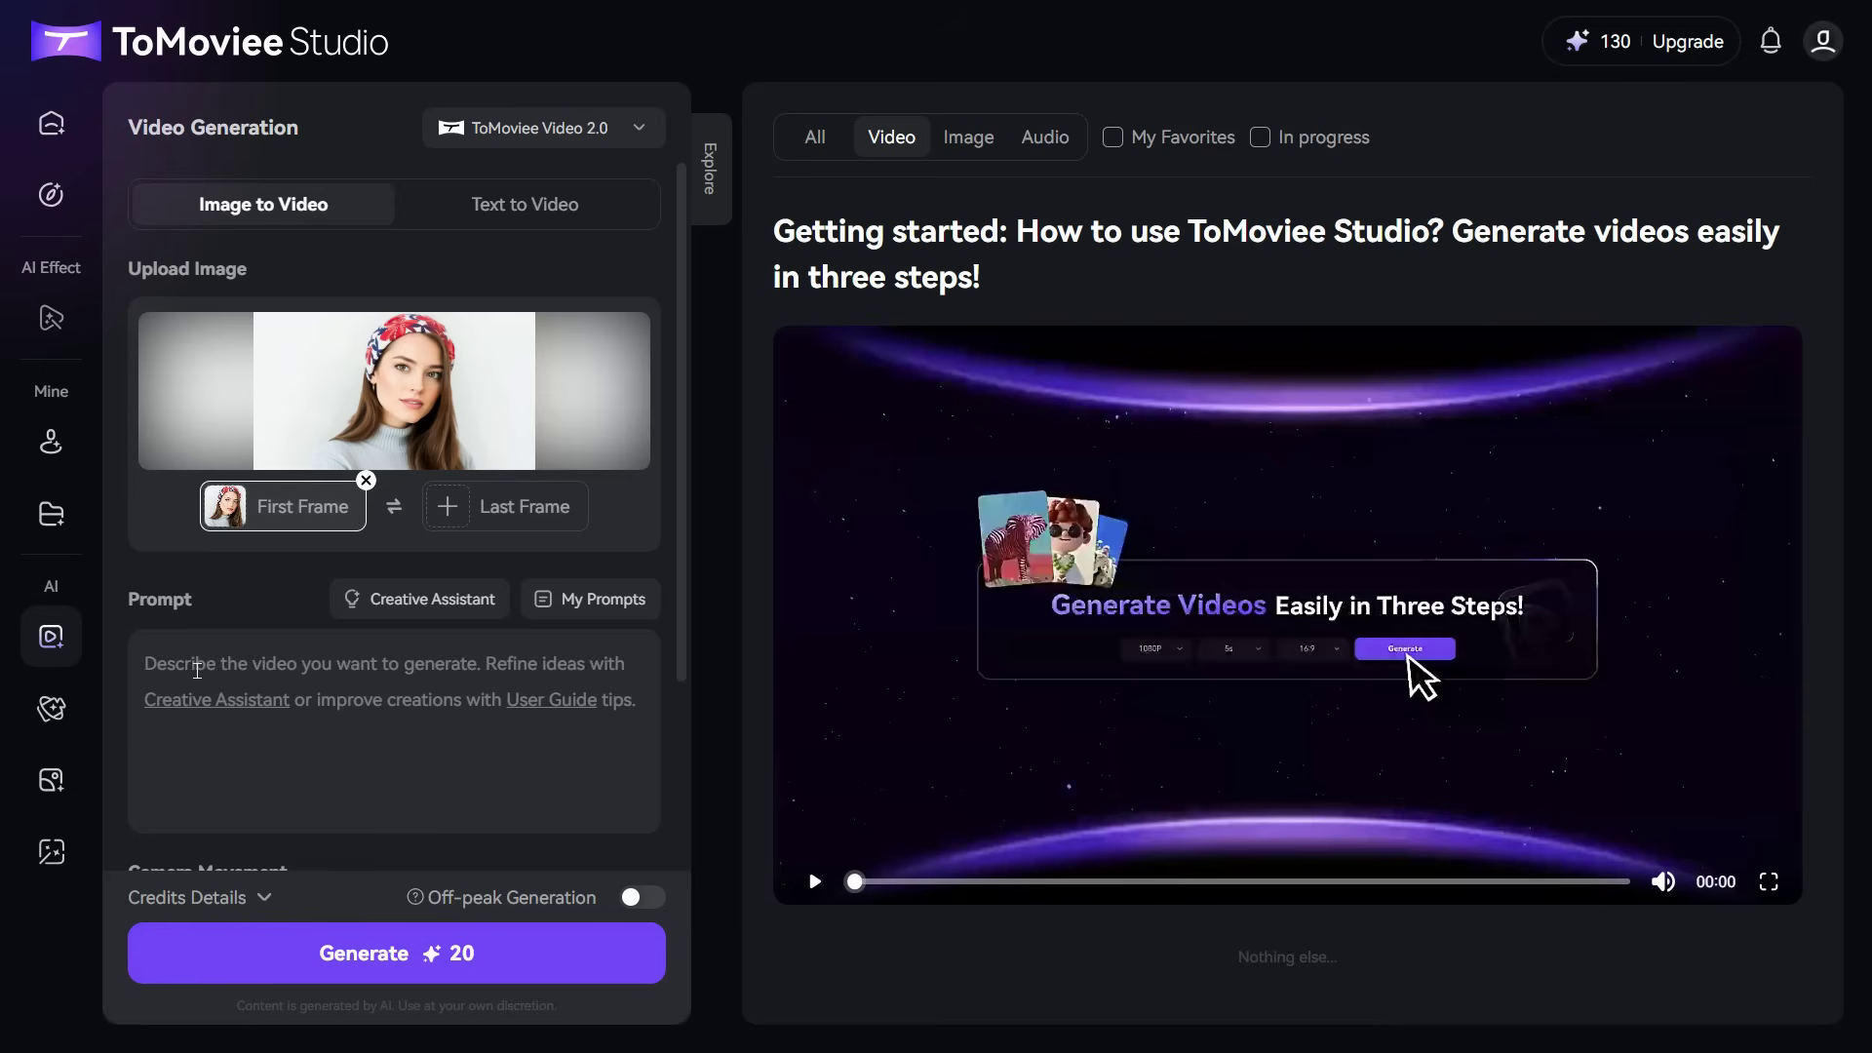
Step: Have the Creative Assistant expand 'The woman is surprised.' and use its description as the prompt
left_click(445, 603)
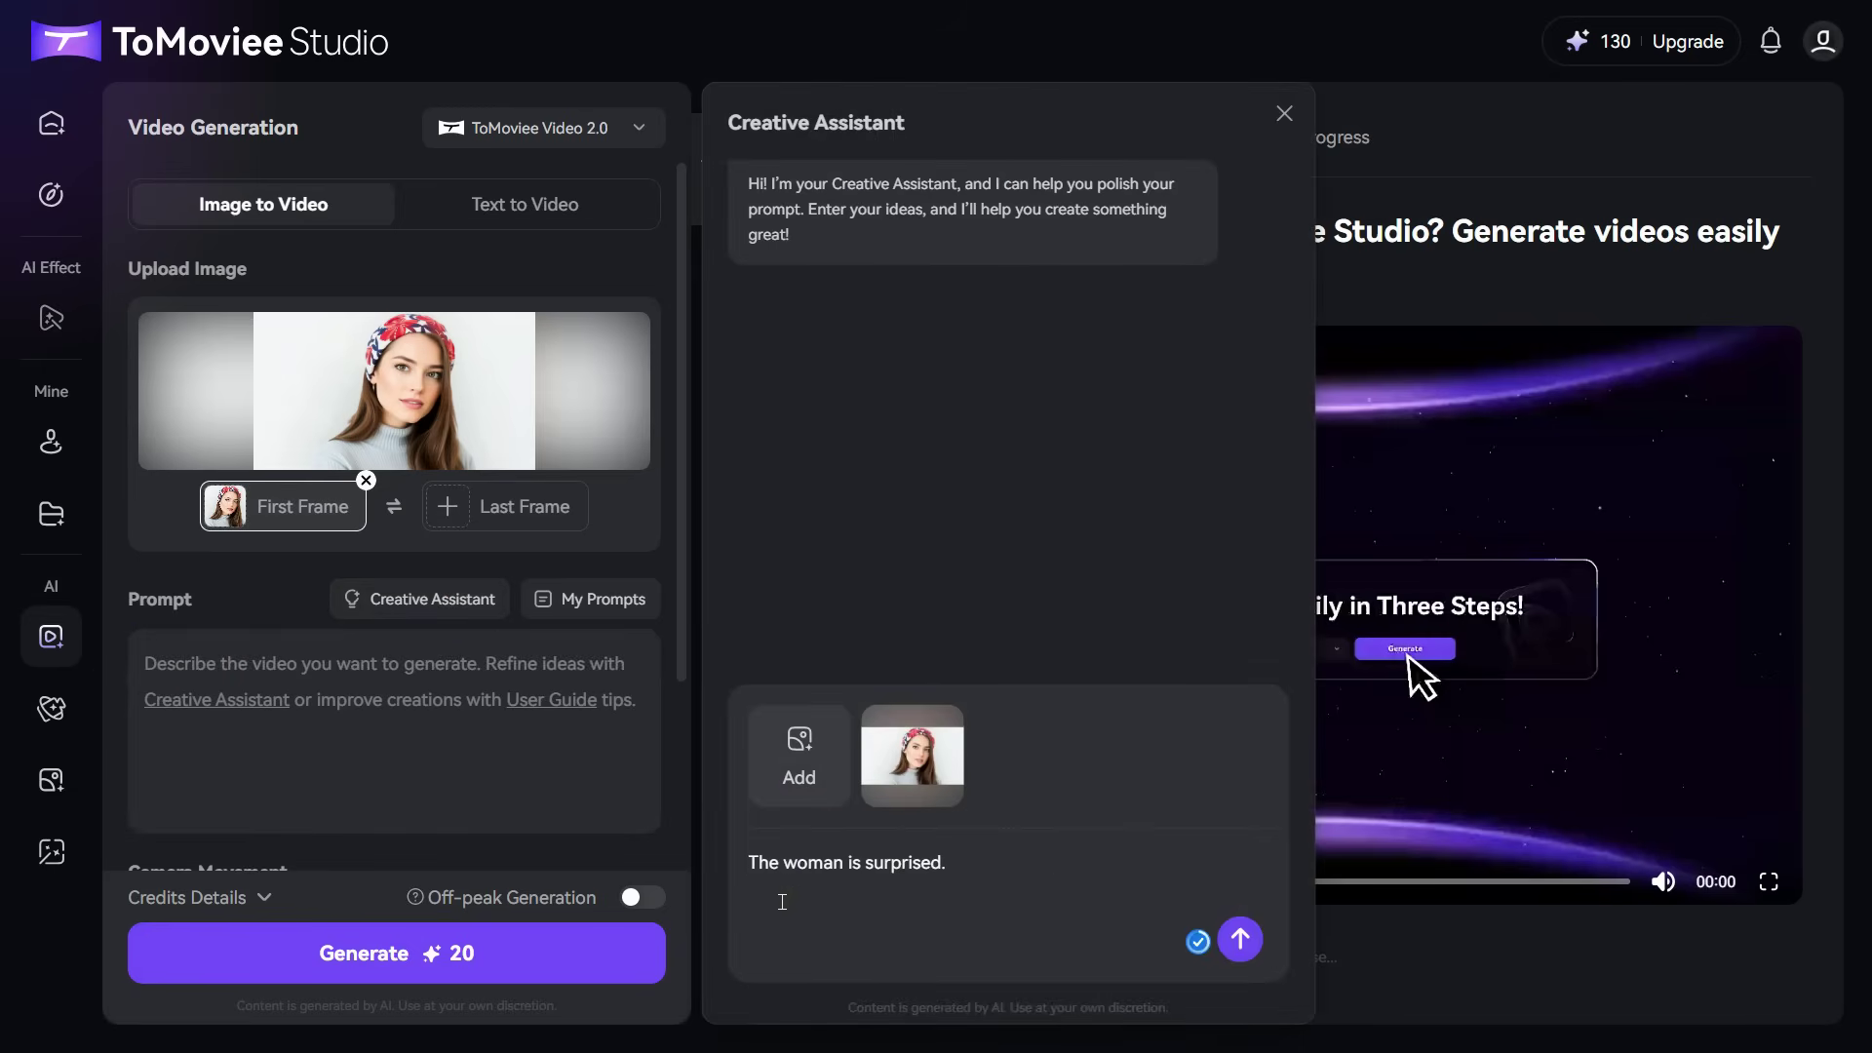
type("The woman is surprised.")
left_click(1244, 942)
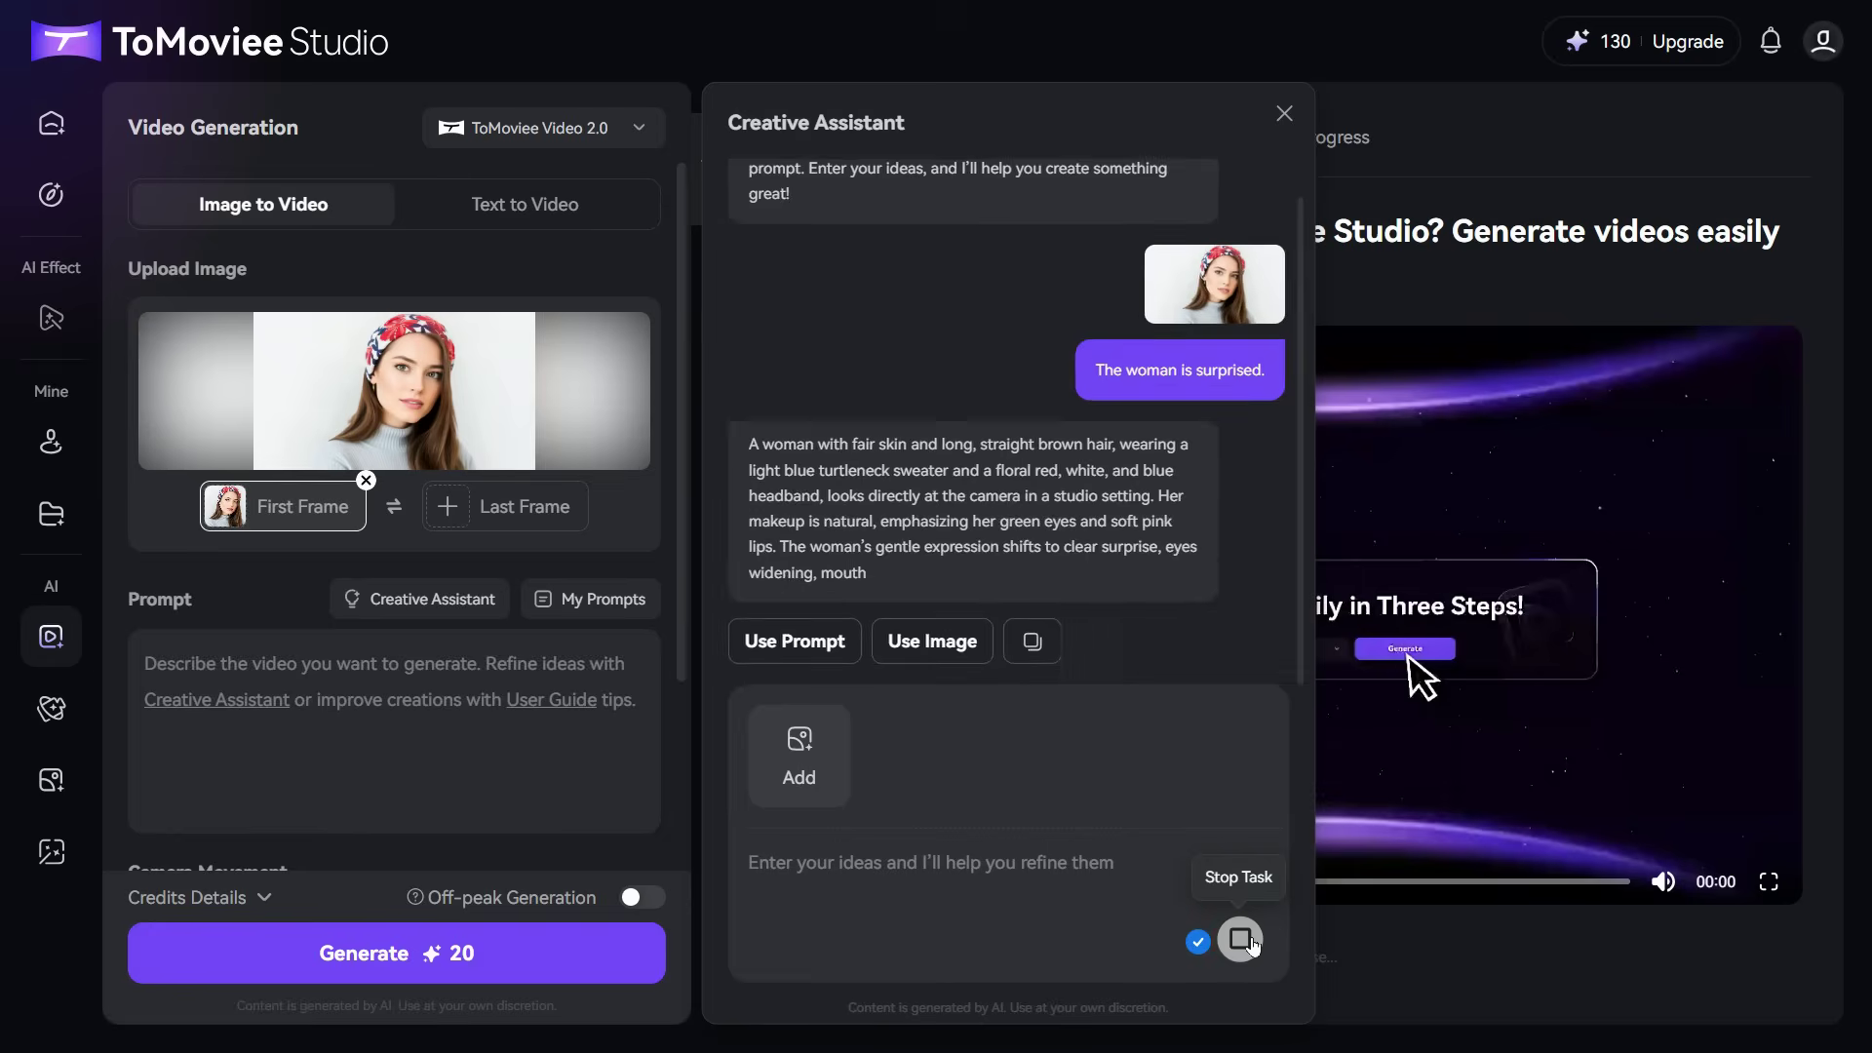
left_click_drag(1055, 576, 1005, 495)
left_click(795, 641)
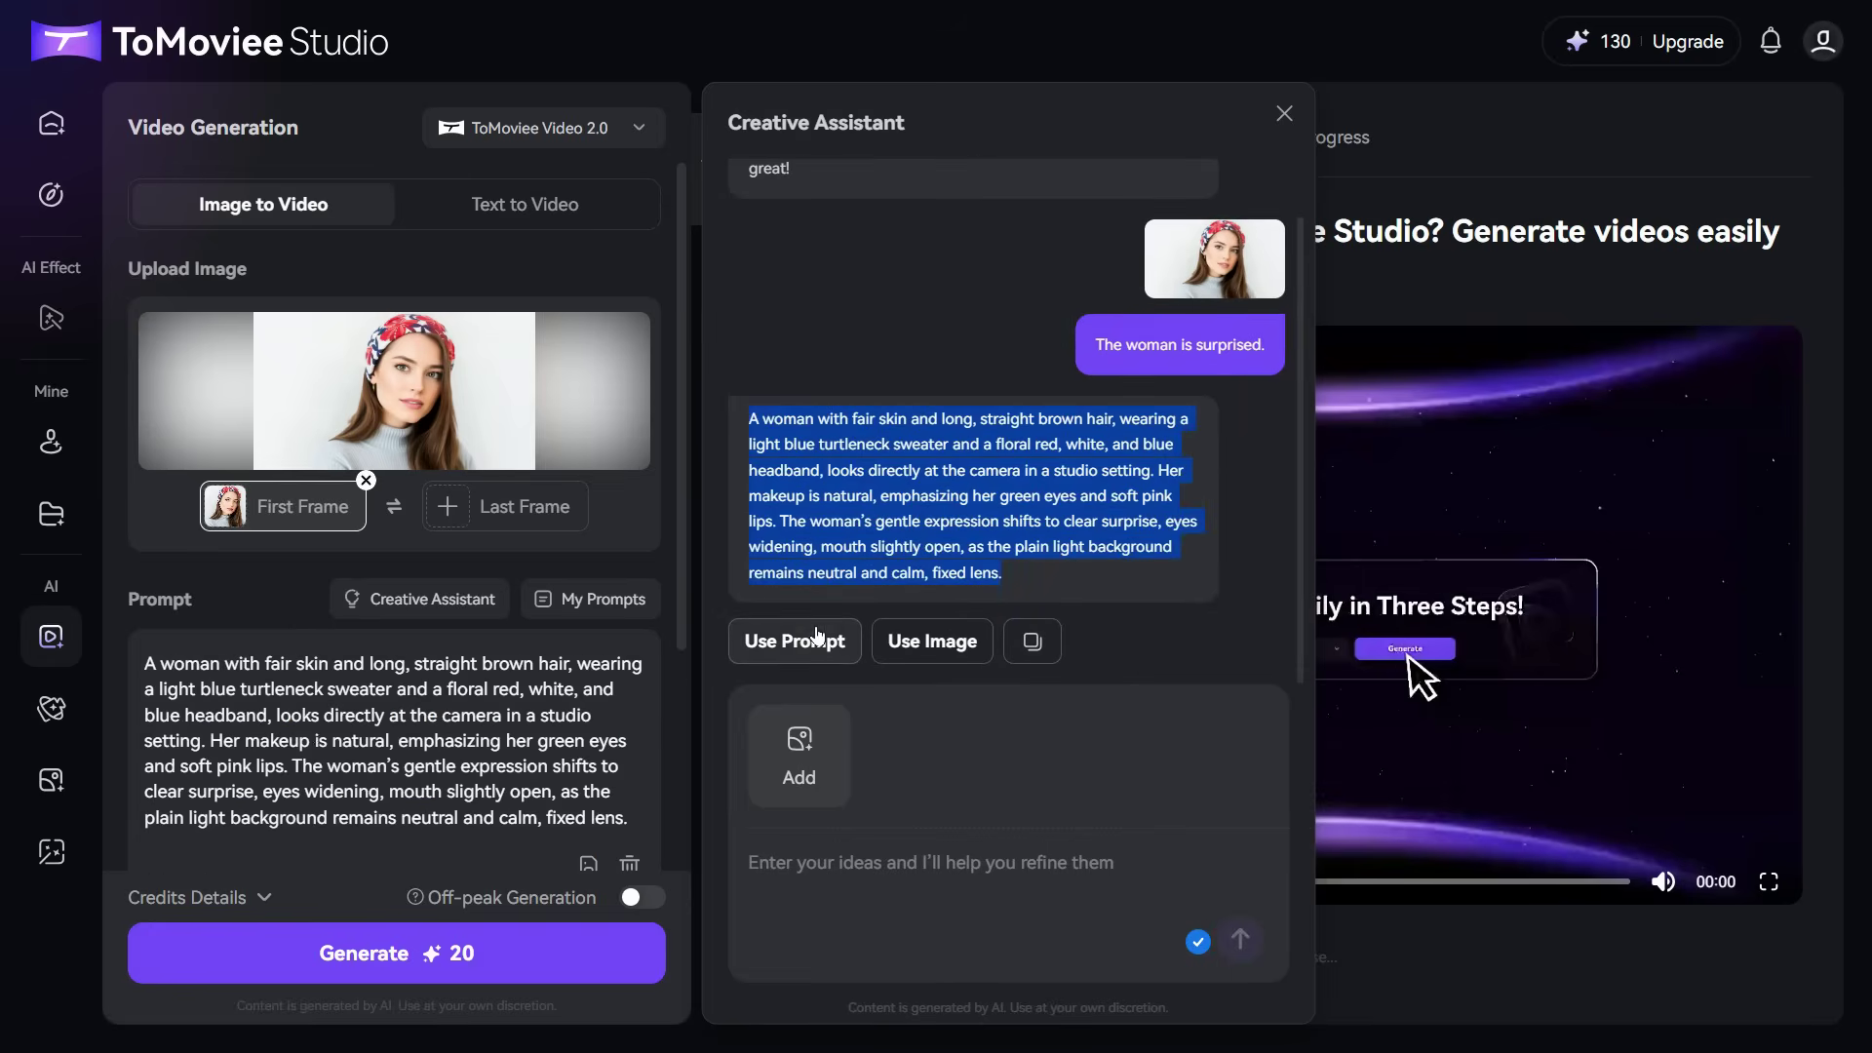
left_click(343, 726)
Step: Browse the Basic and Advanced camera movement presets, then close them without choosing one
scroll(446, 751, "down", 3)
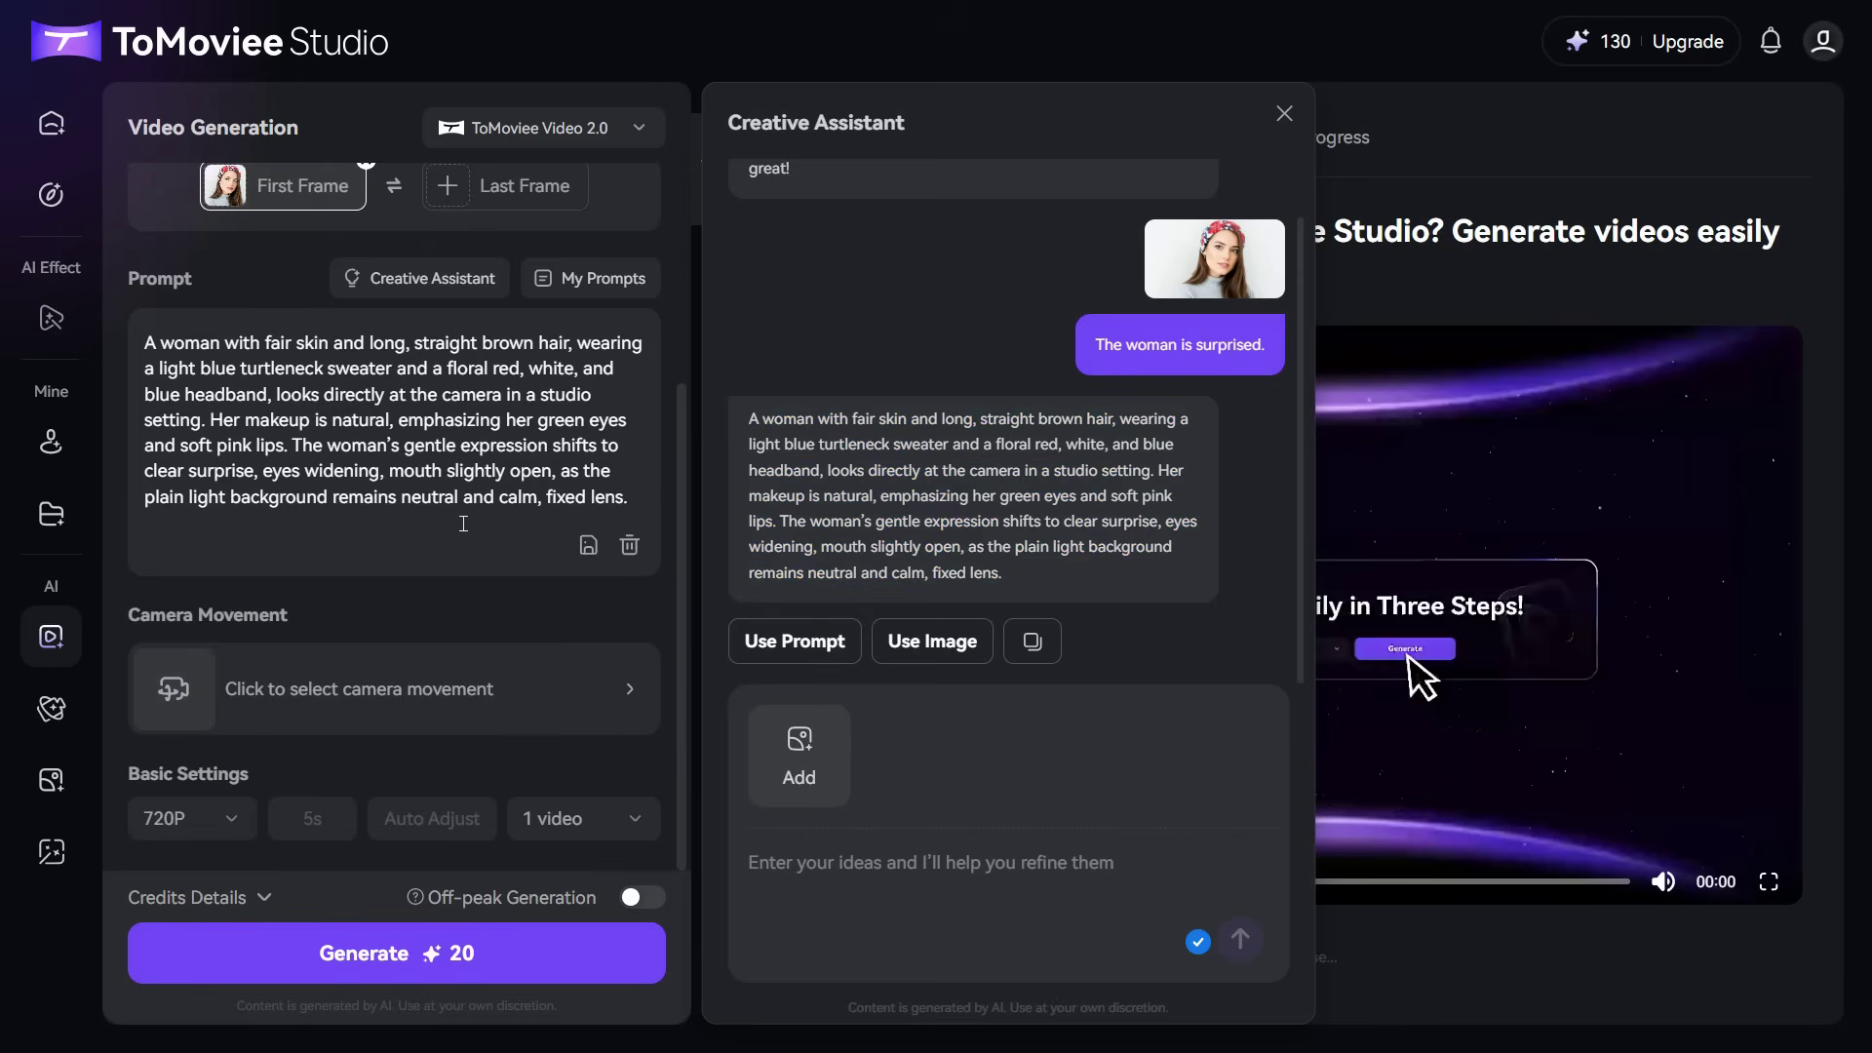
left_click(585, 702)
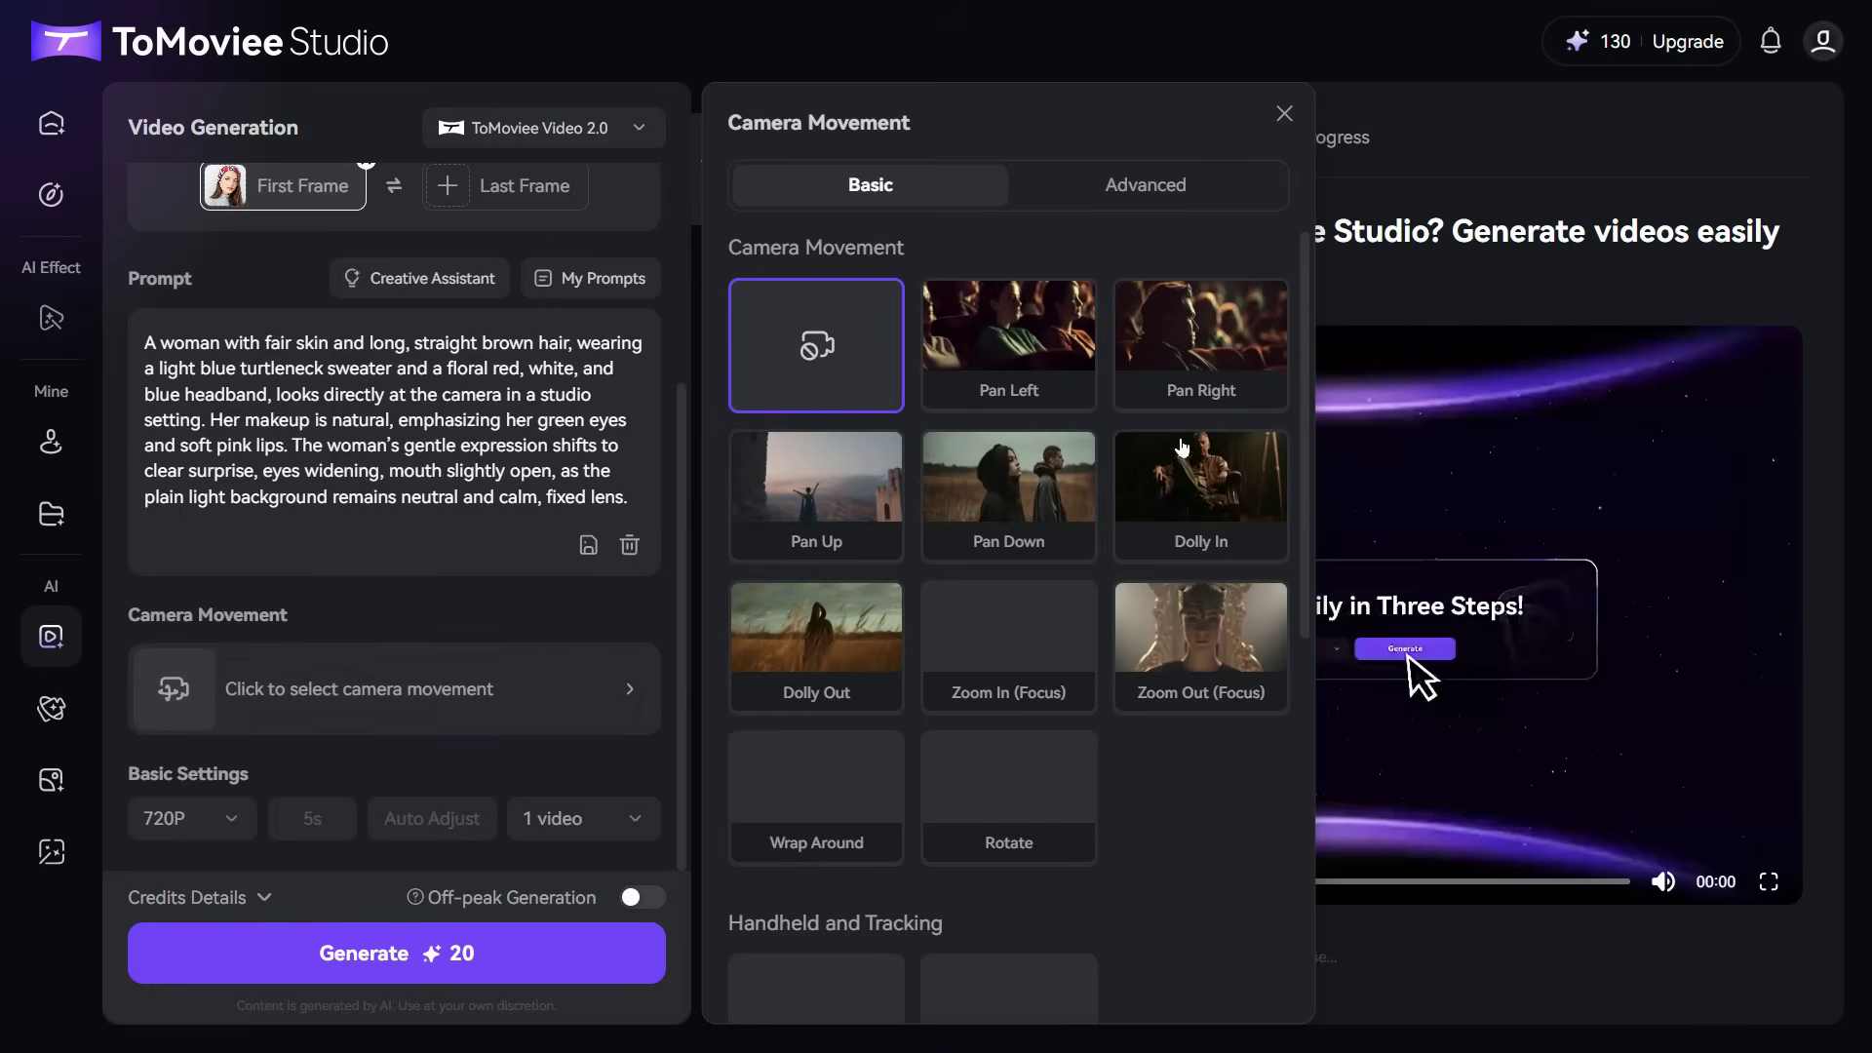
scroll(1197, 545, "down", 2)
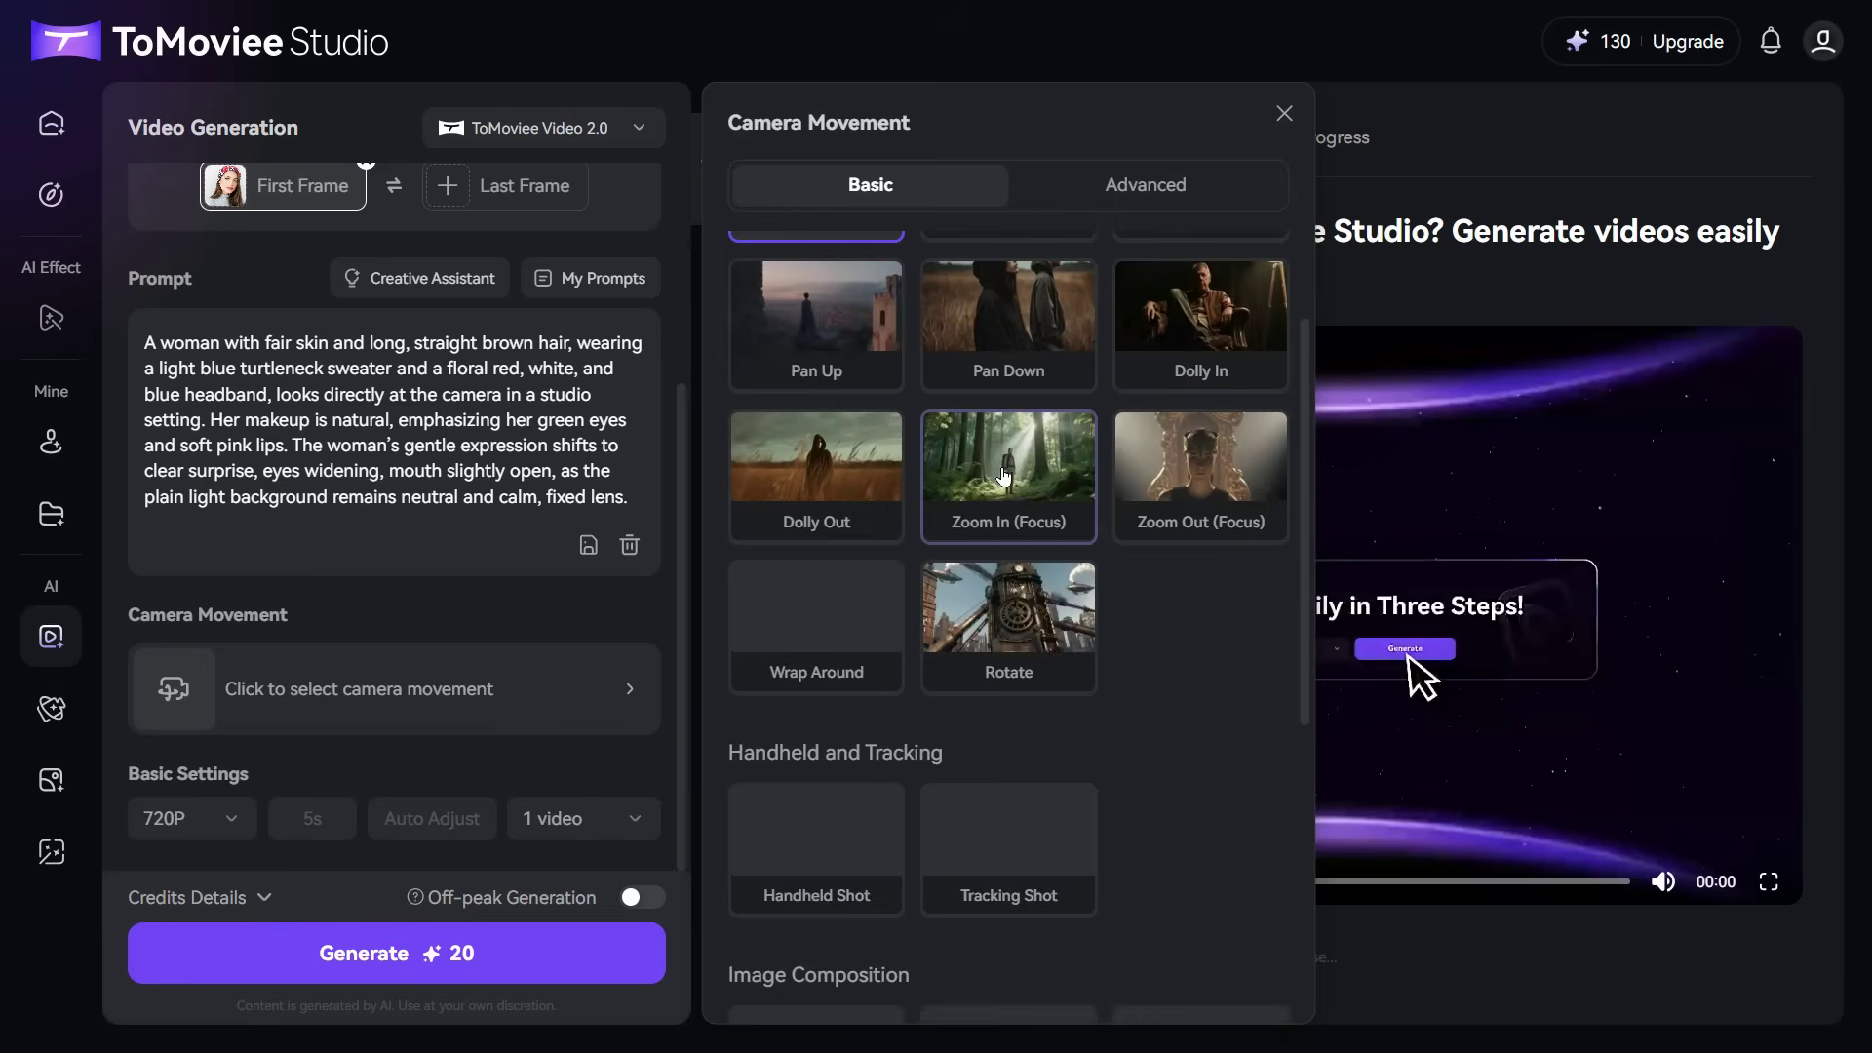
scroll(1007, 476, "down", 5)
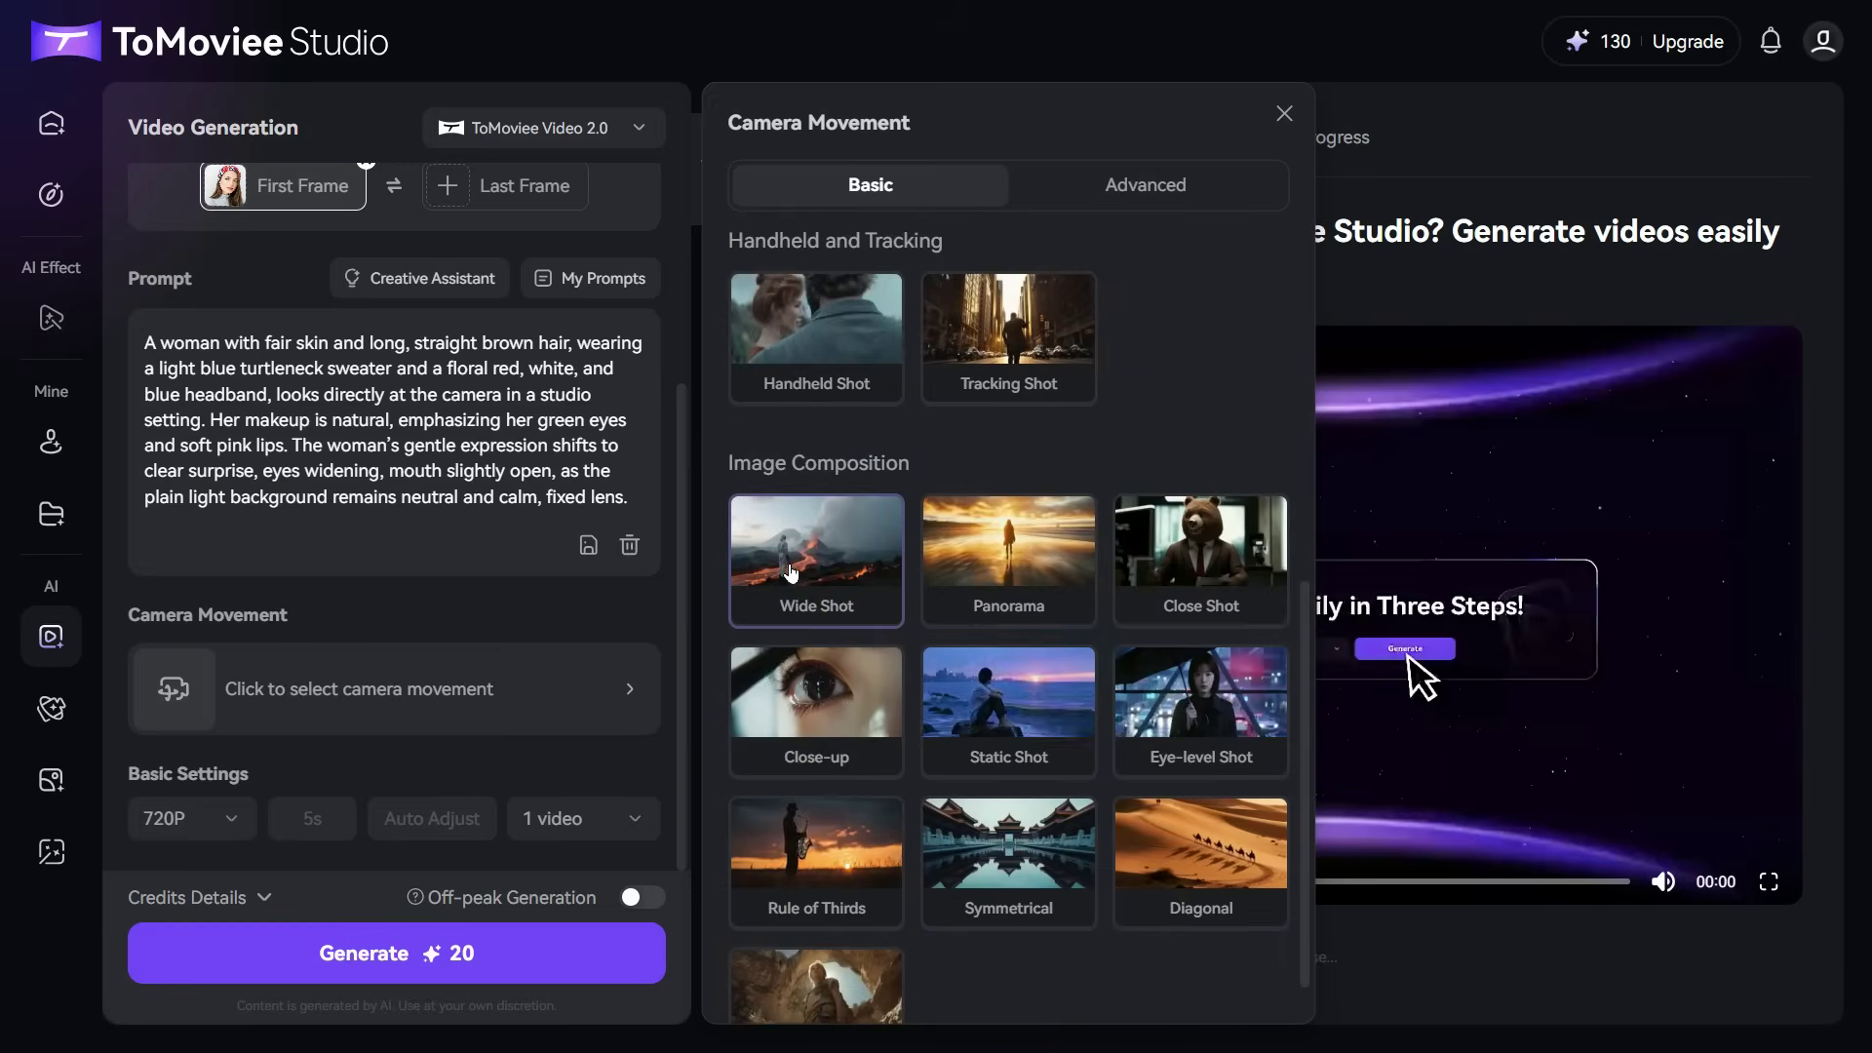
scroll(1014, 634, "down", 1)
scroll(1004, 707, "up", 7)
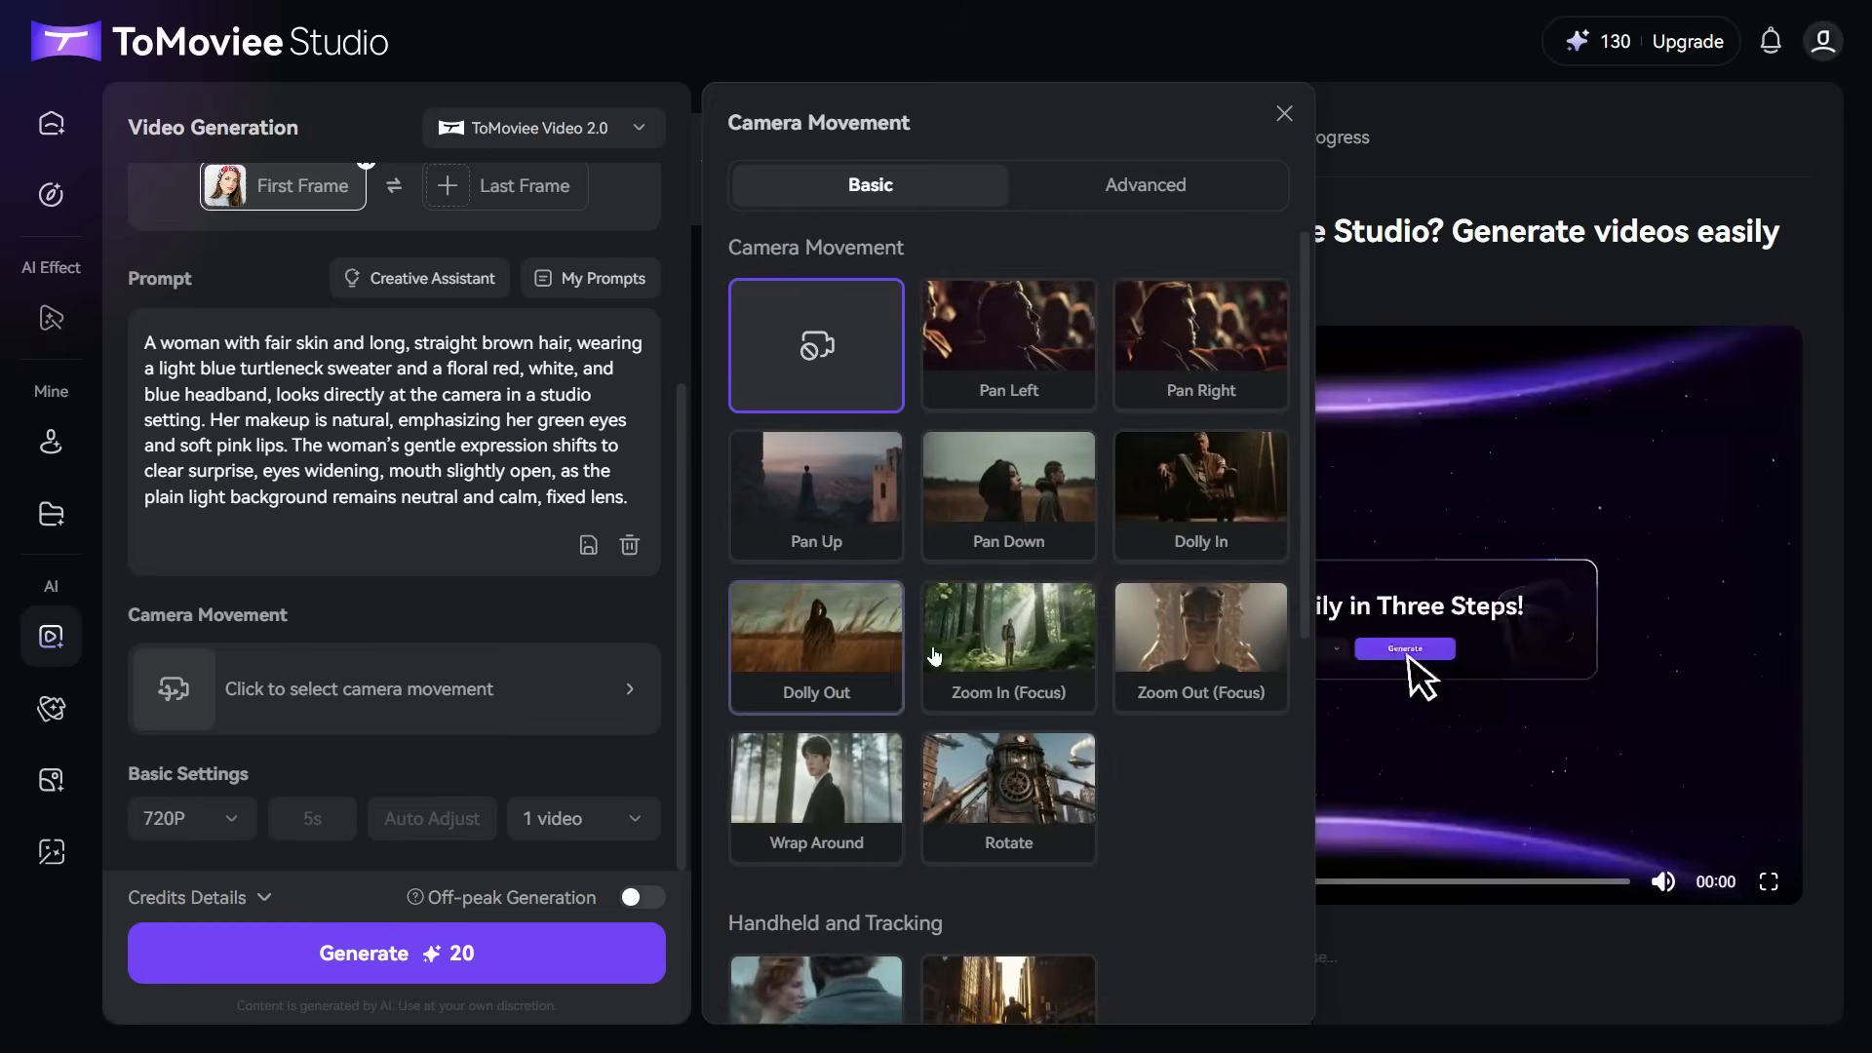
left_click(1133, 191)
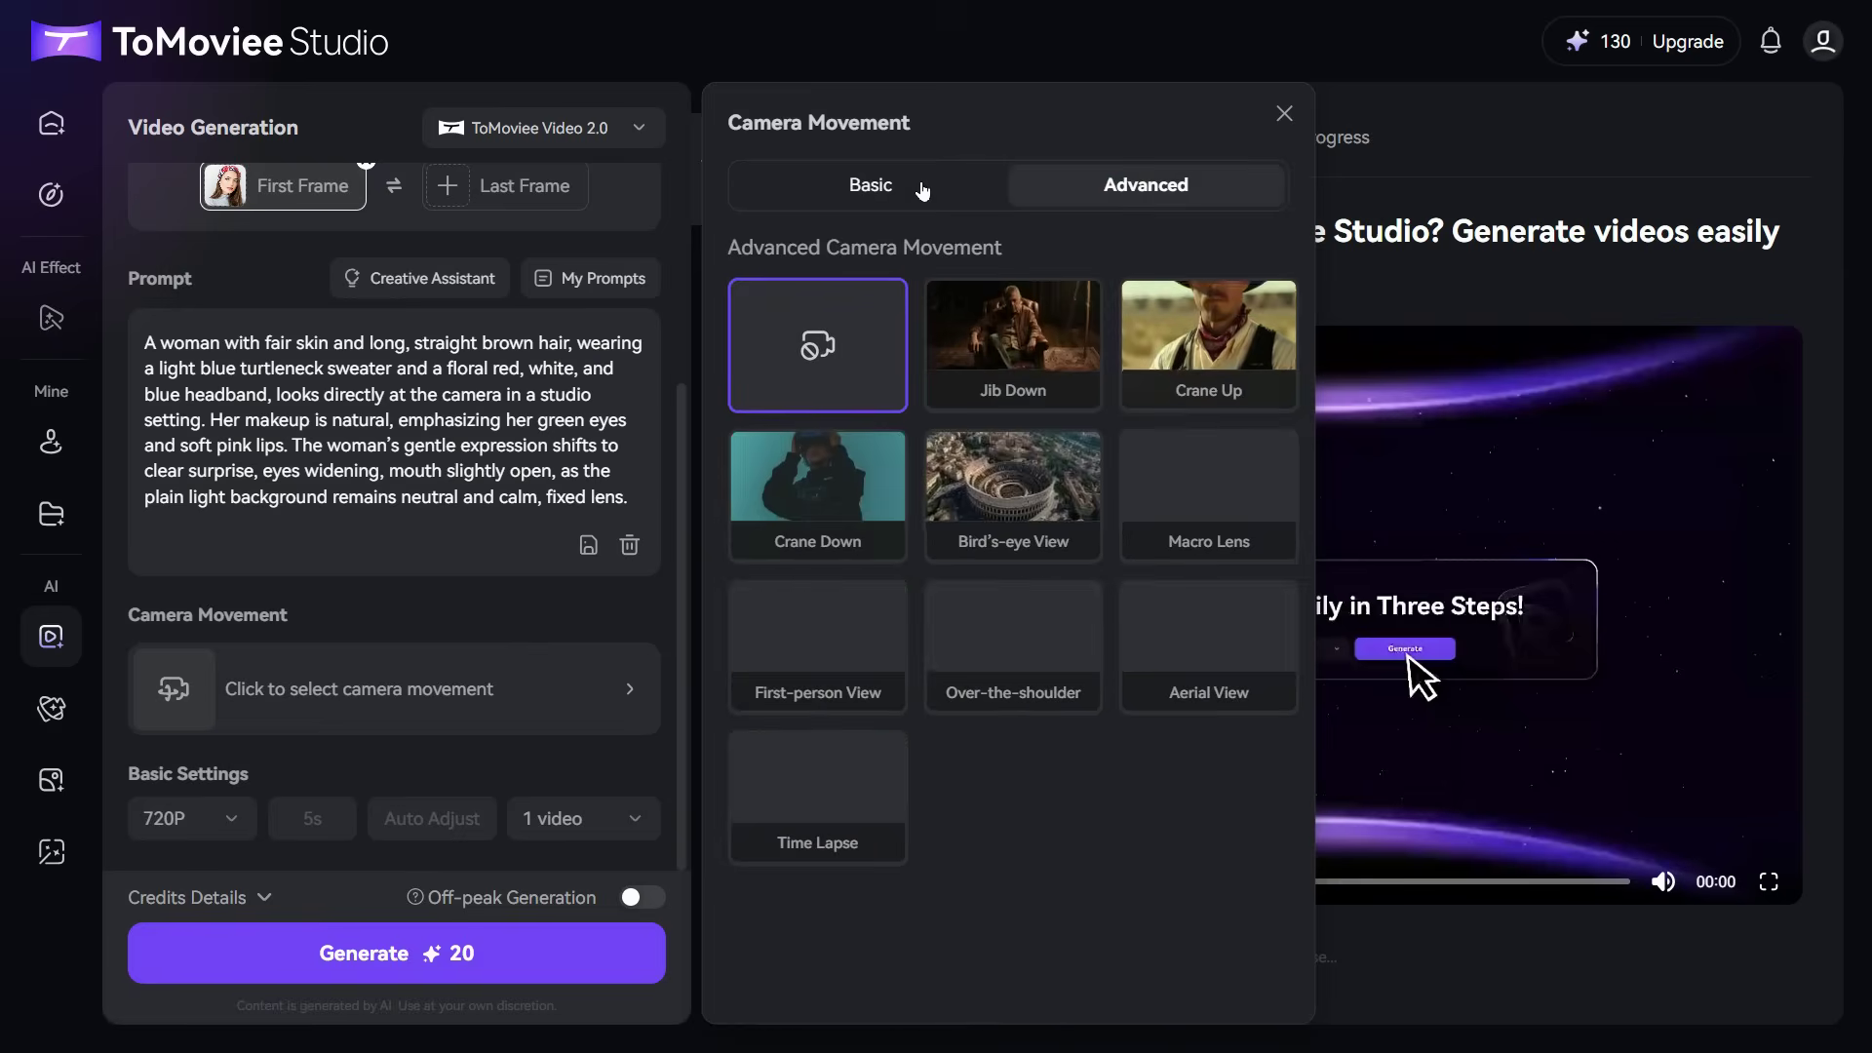
left_click(922, 192)
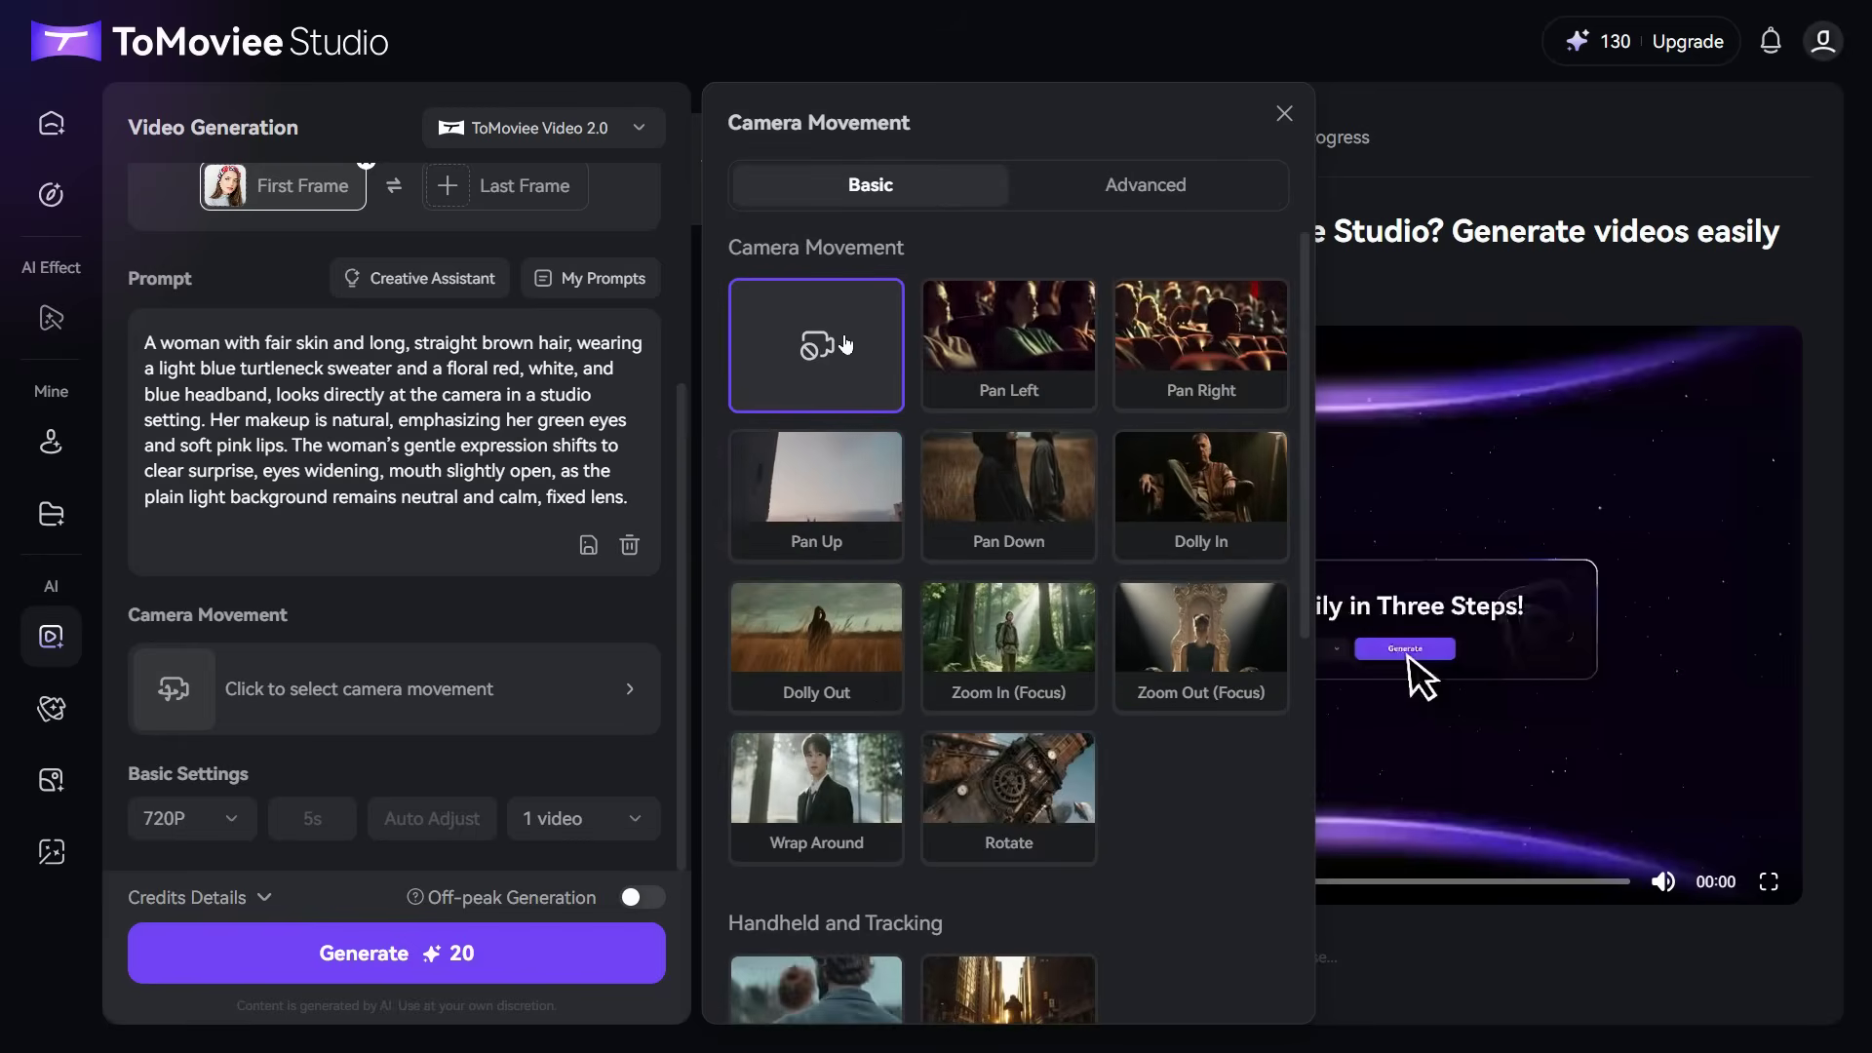
left_click(564, 690)
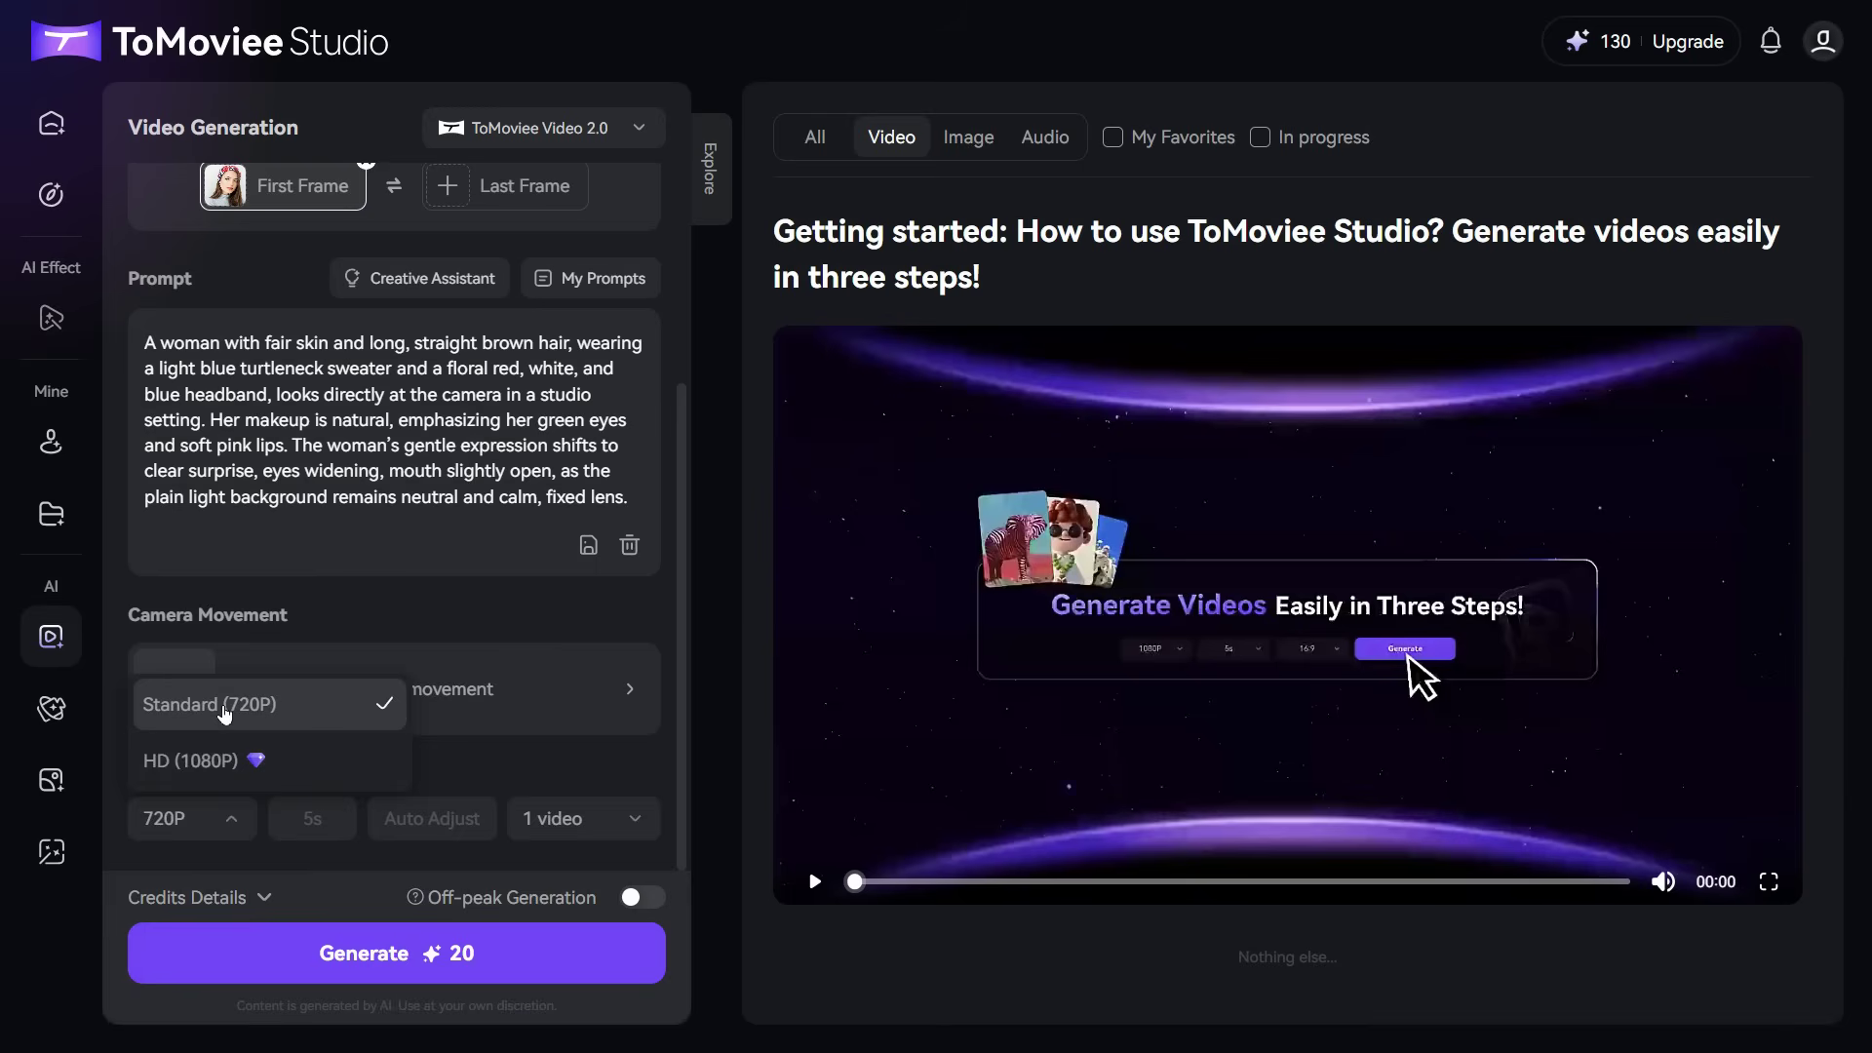
Step: Keep Standard 720P with 1 video and generate the woman clip for 20 credits
left_click(244, 712)
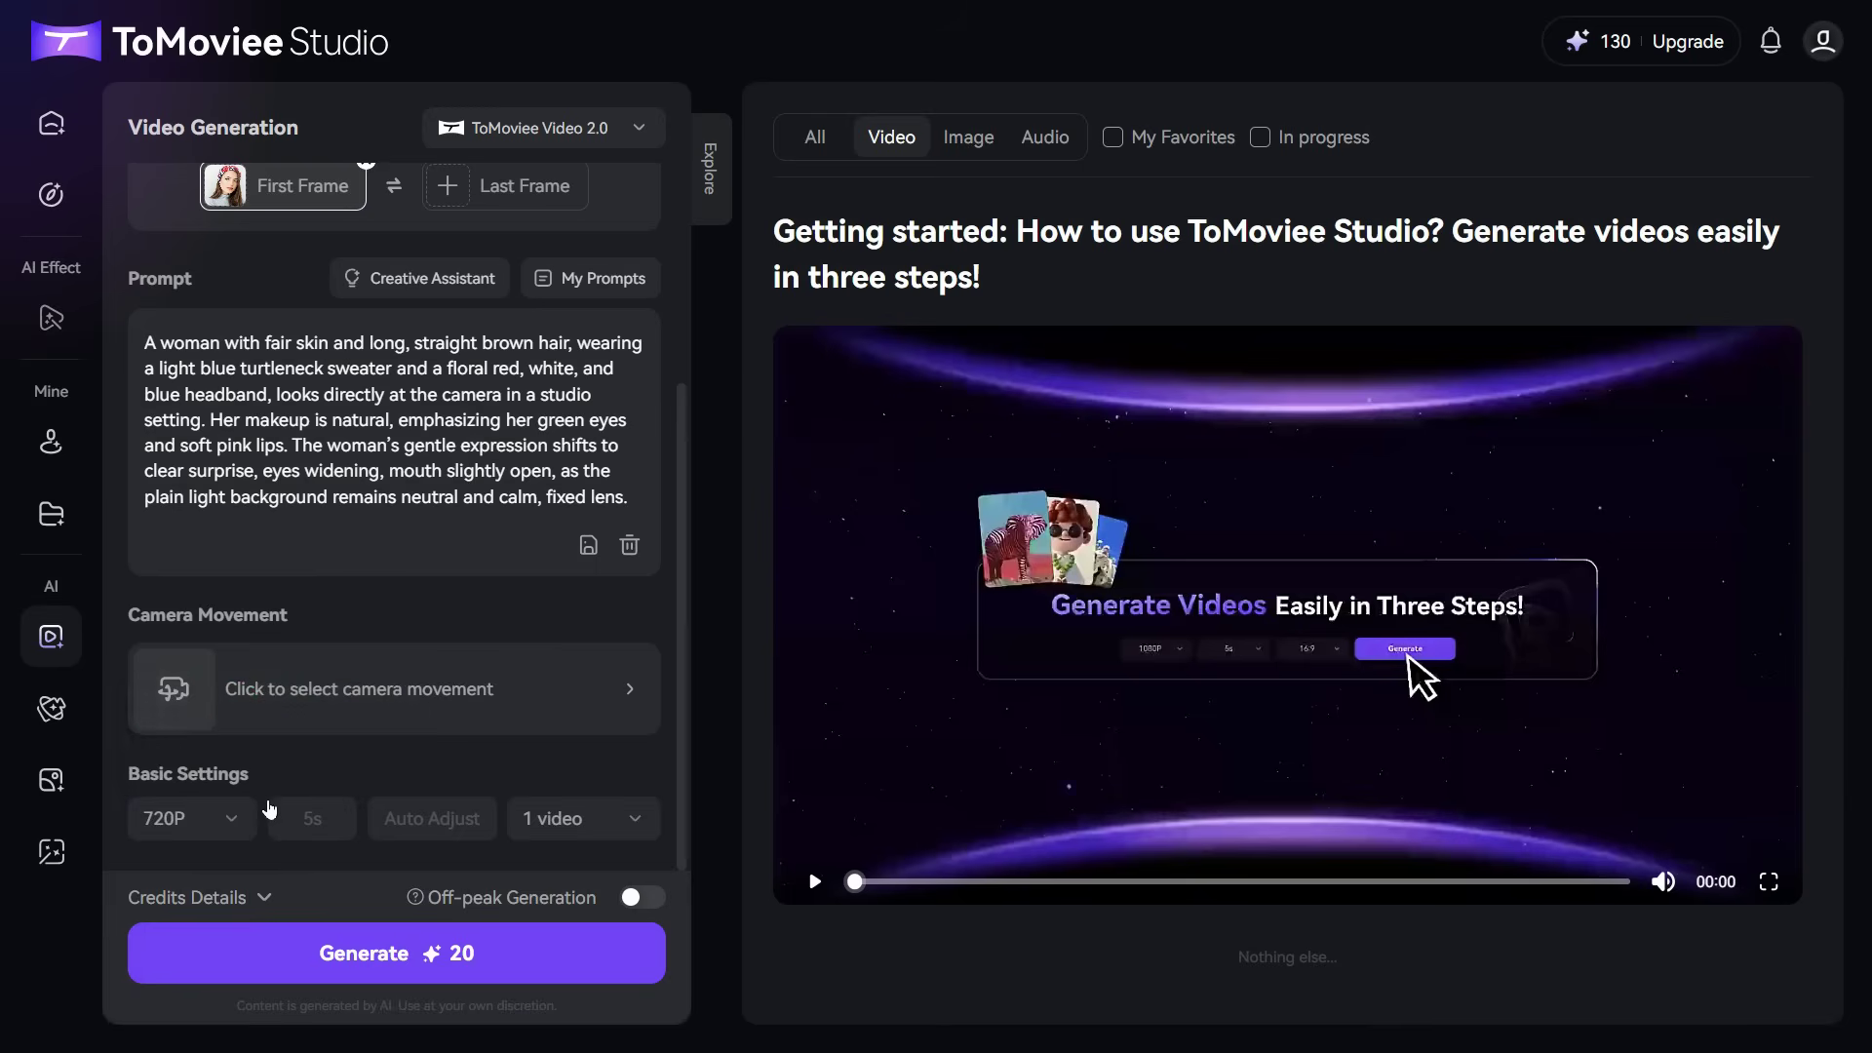
left_click(634, 820)
left_click(406, 961)
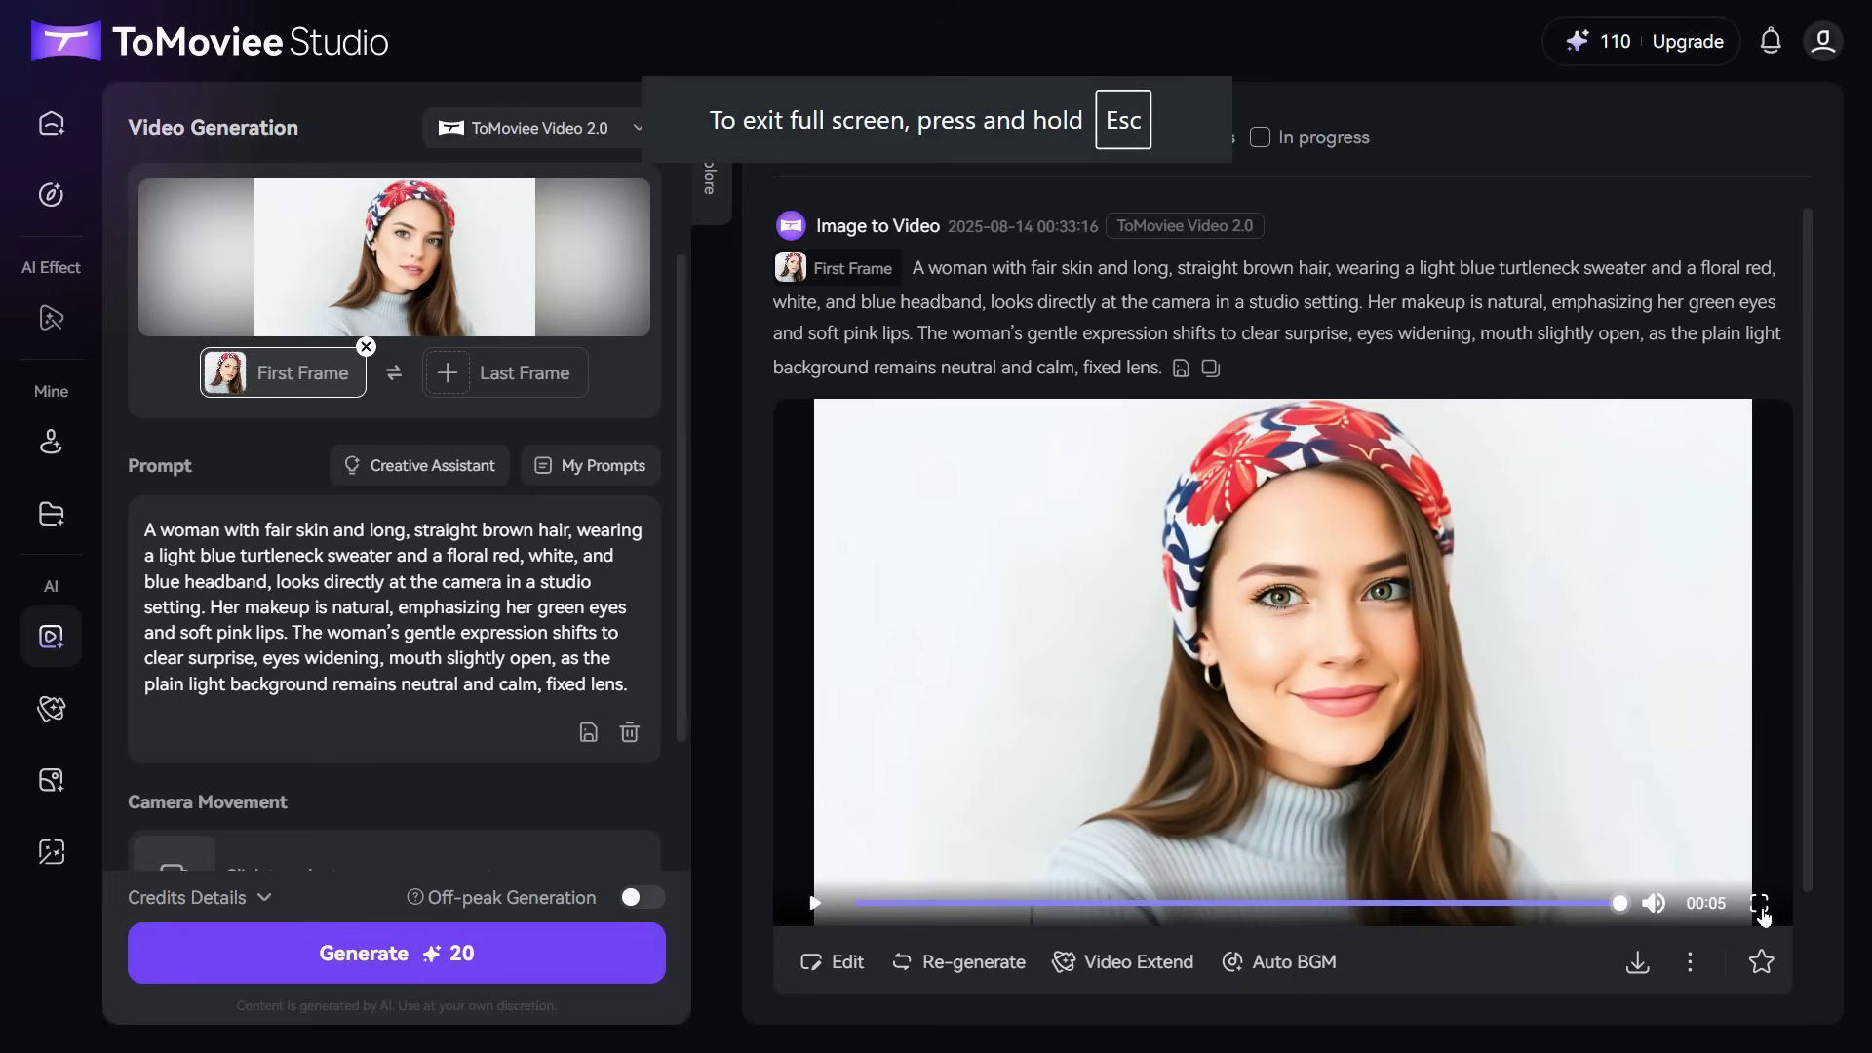
Step: Download the woman's clip as 23.mp4 into Downloads, then view it full screen
left_click(1640, 966)
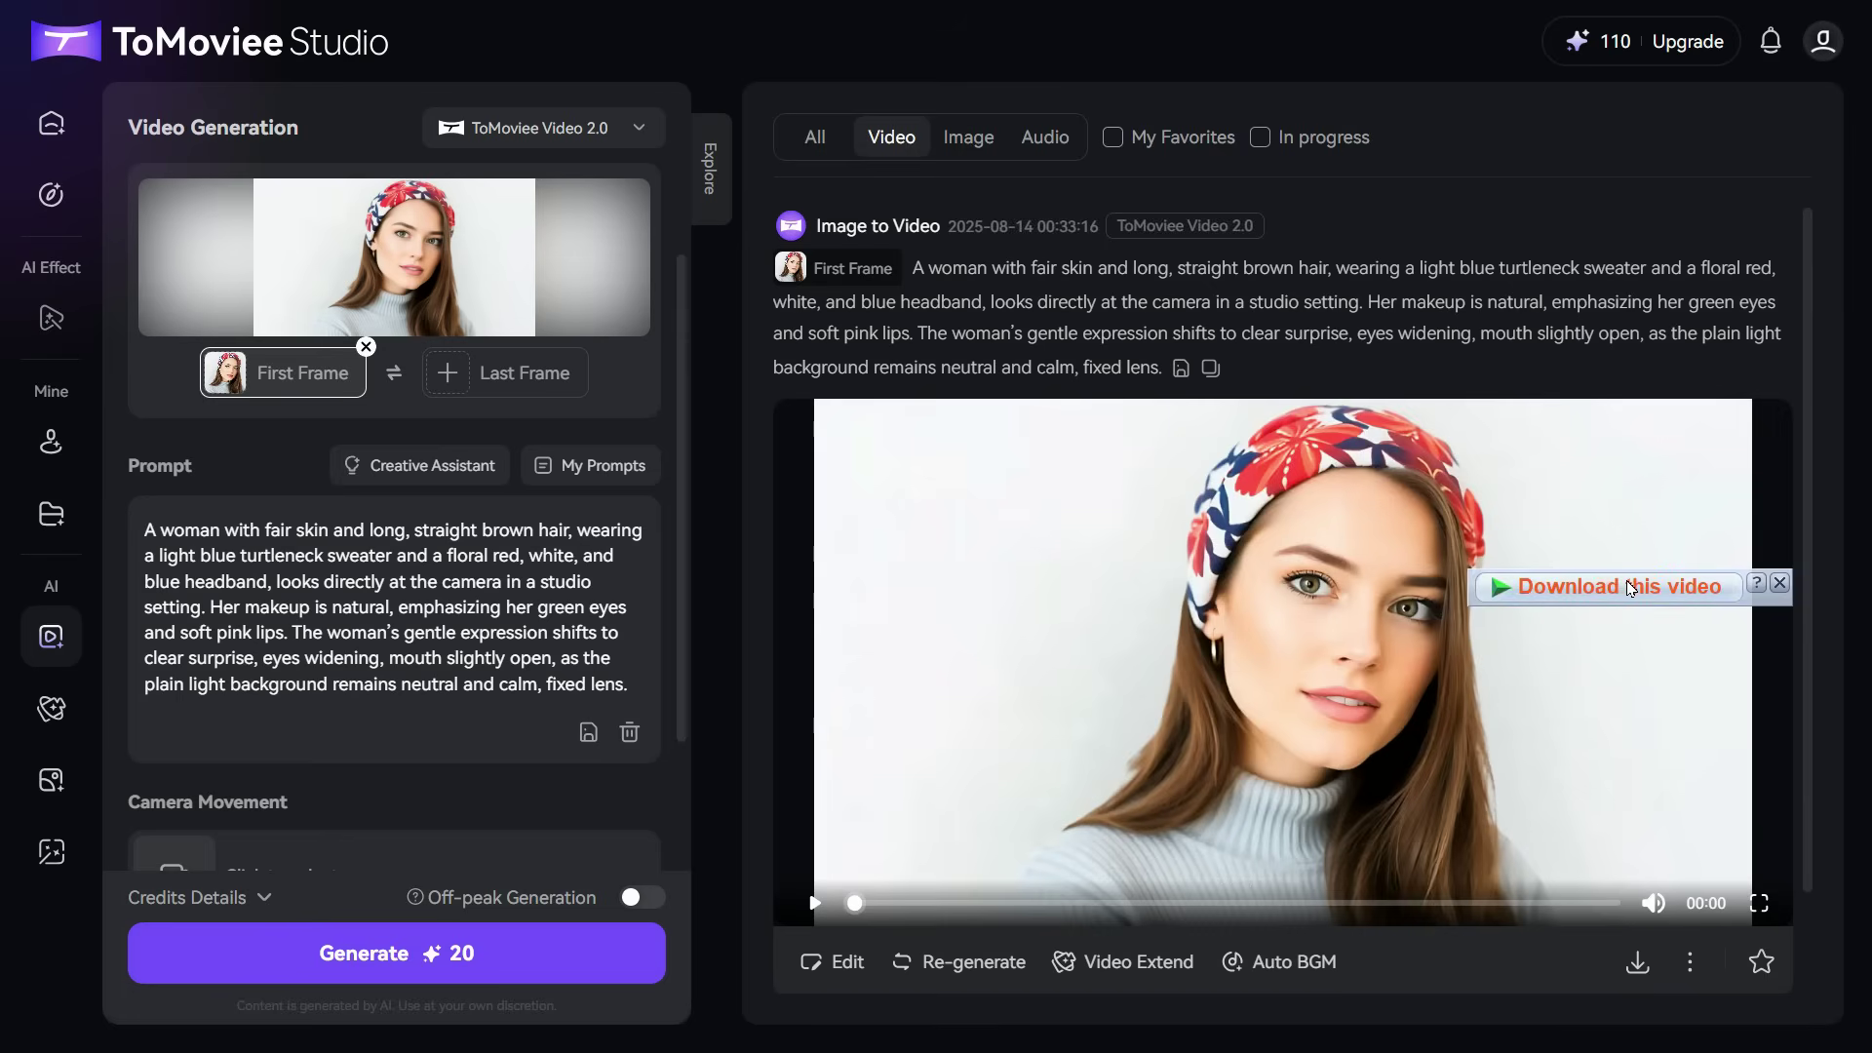
left_click(1626, 585)
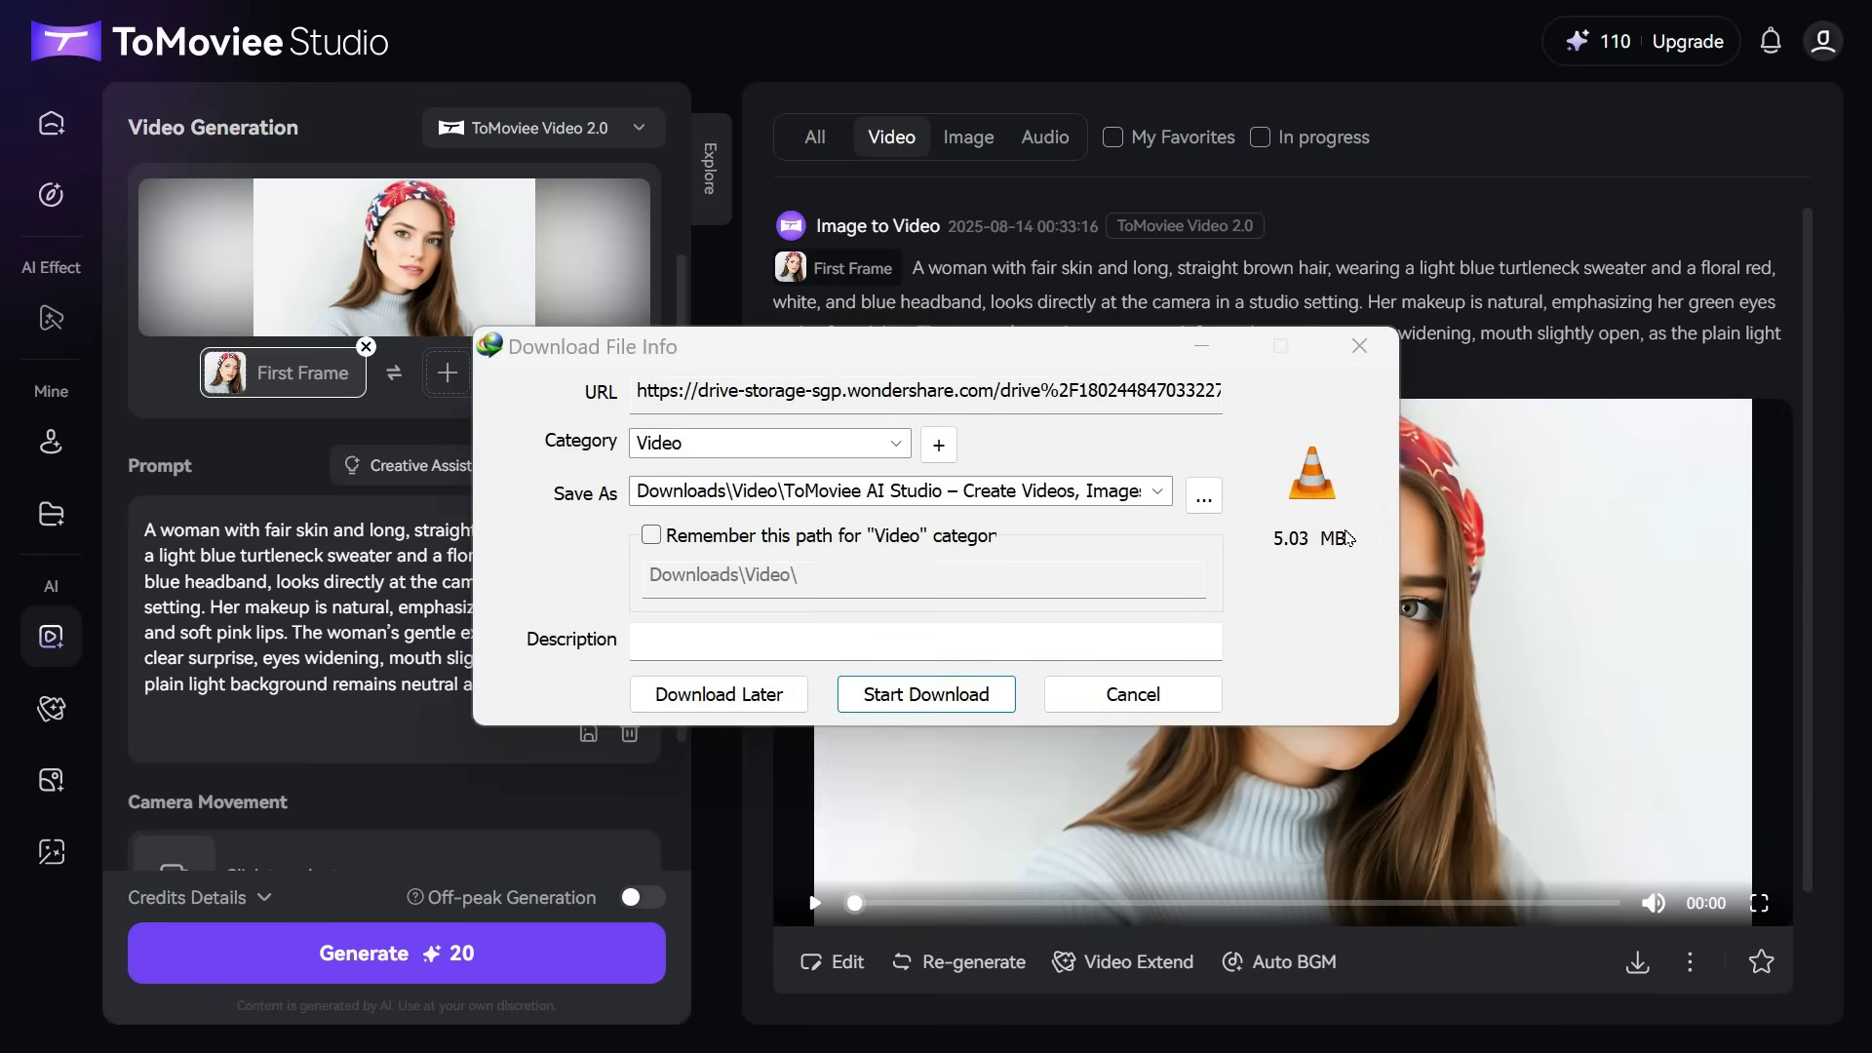
left_click(926, 694)
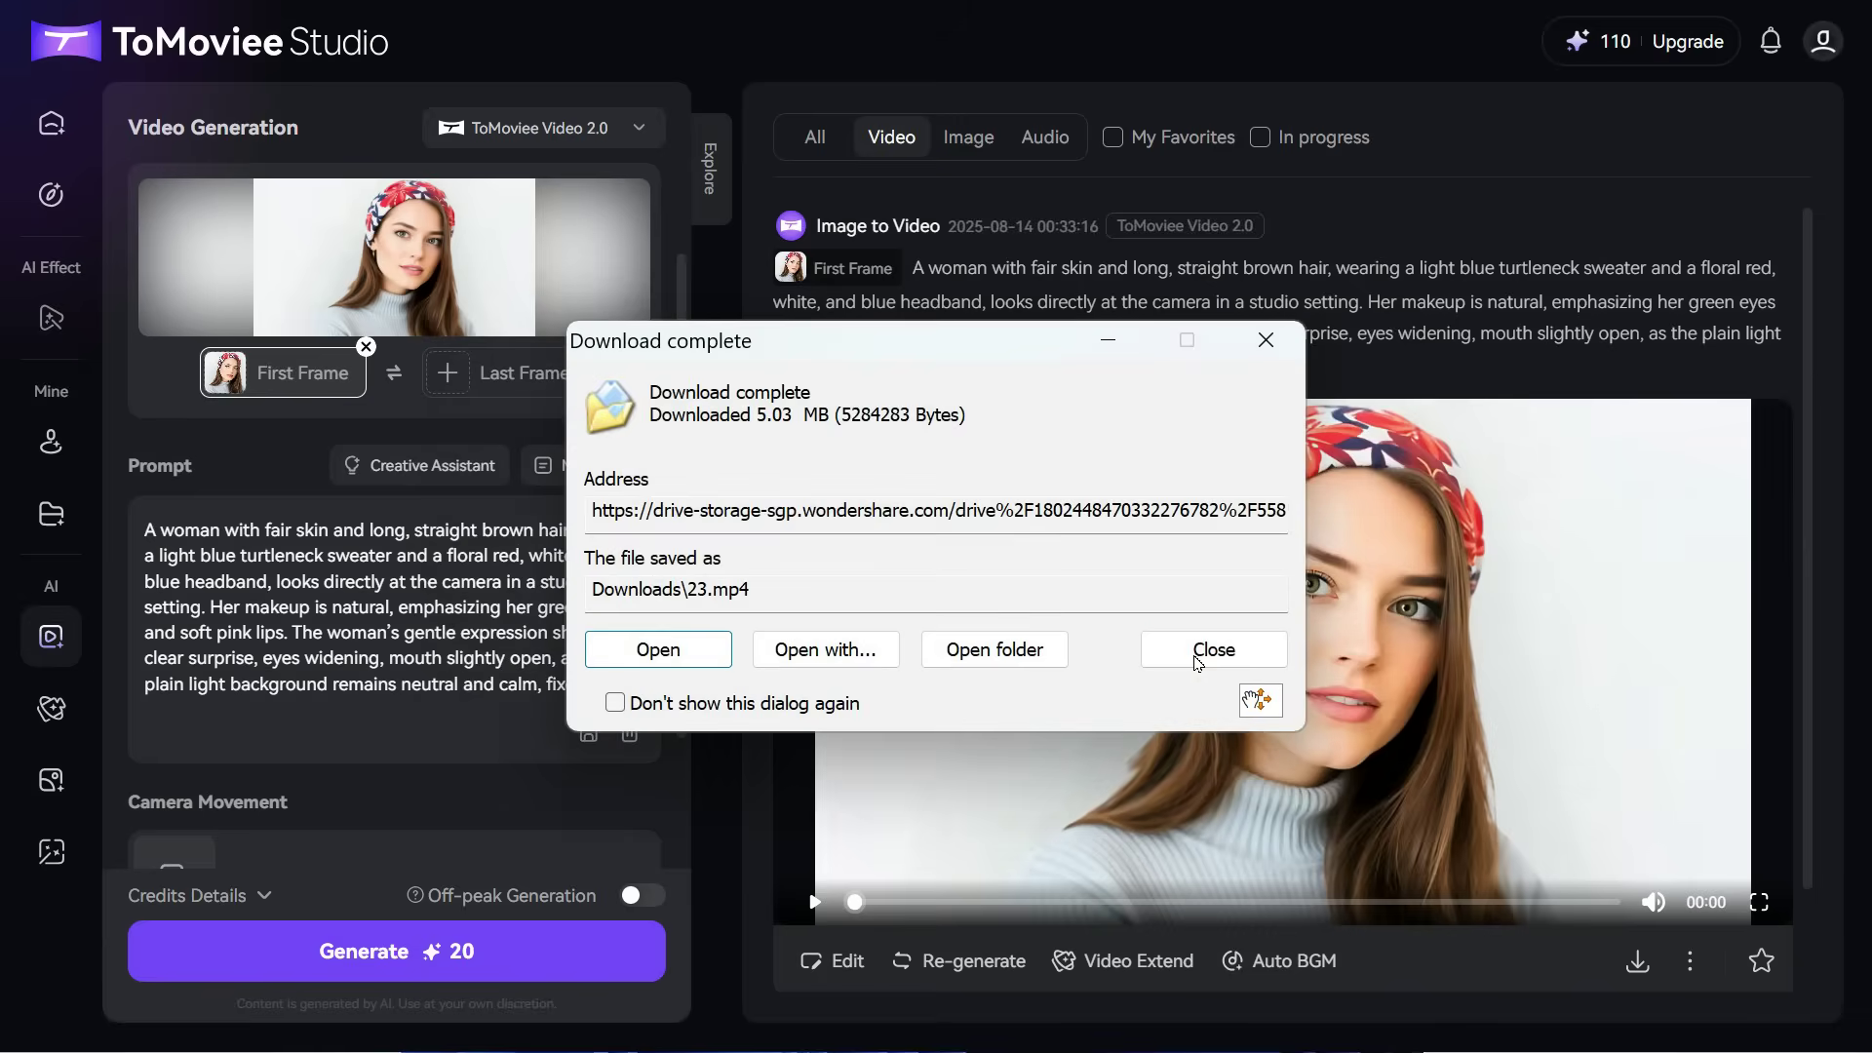
left_click(1198, 655)
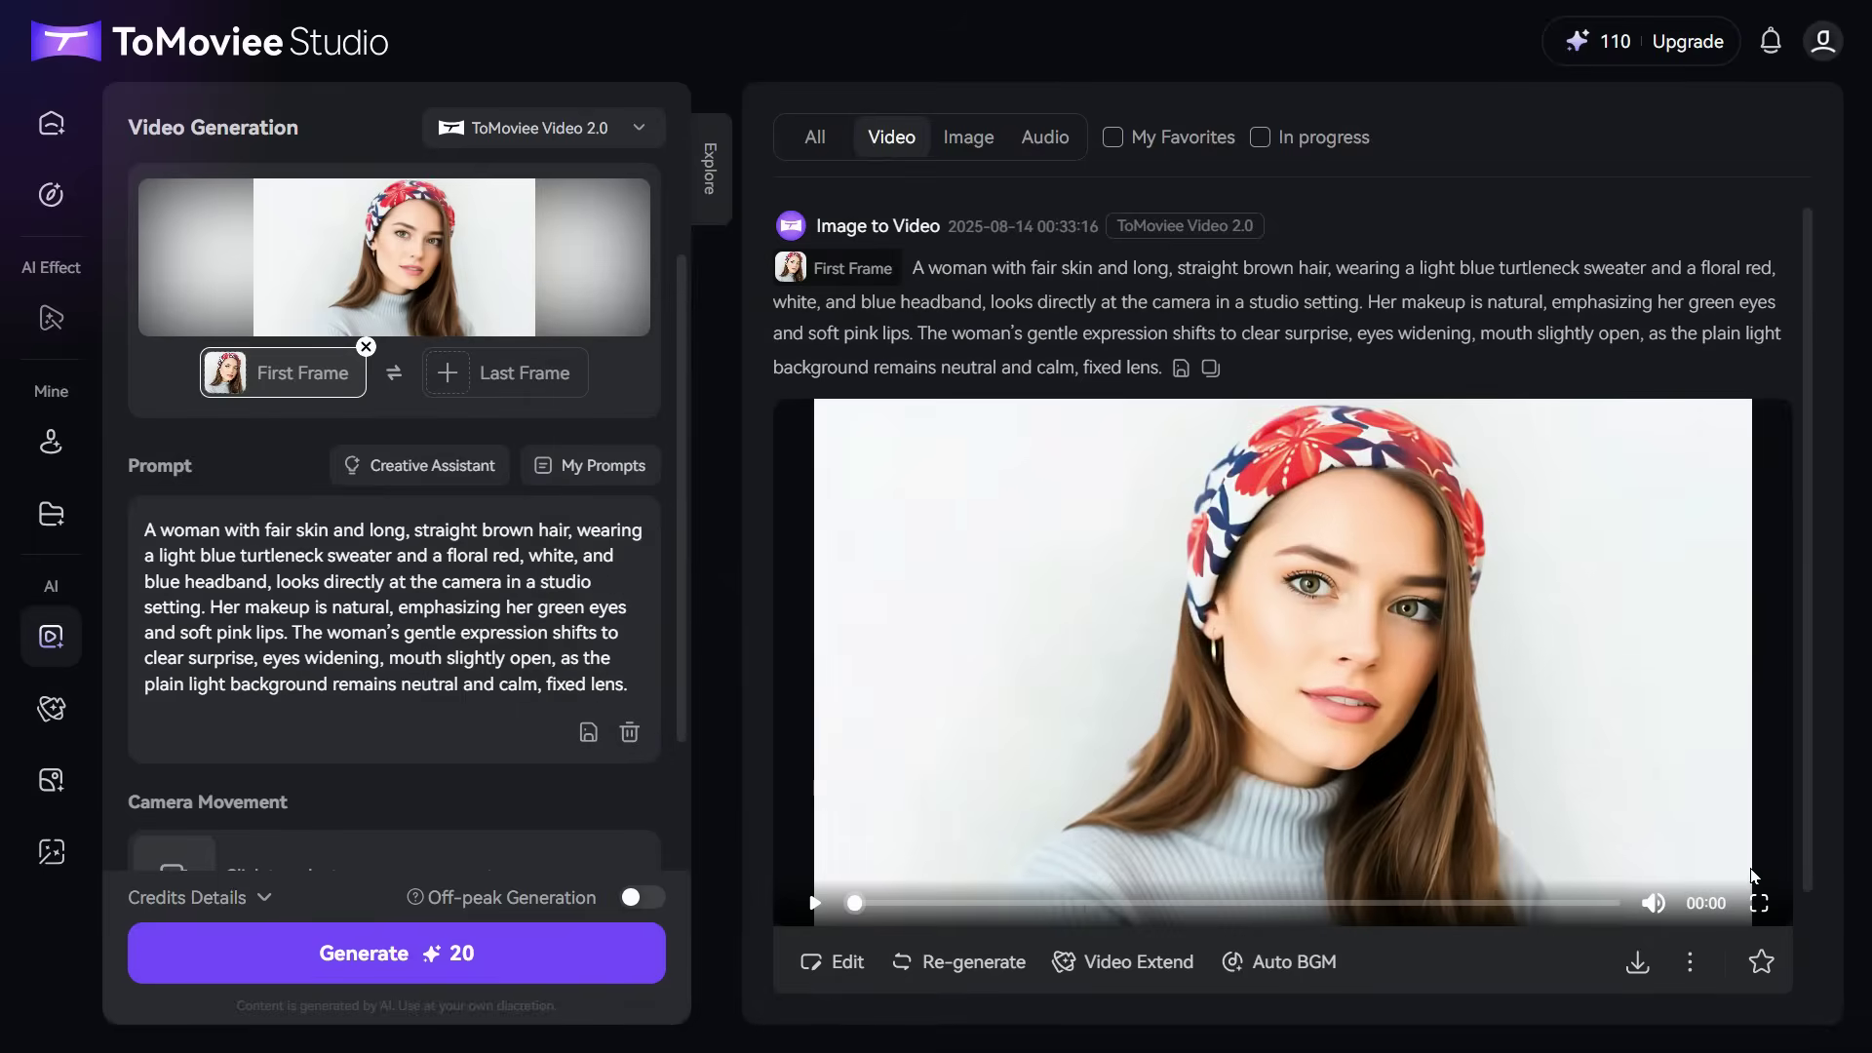
left_click(1759, 904)
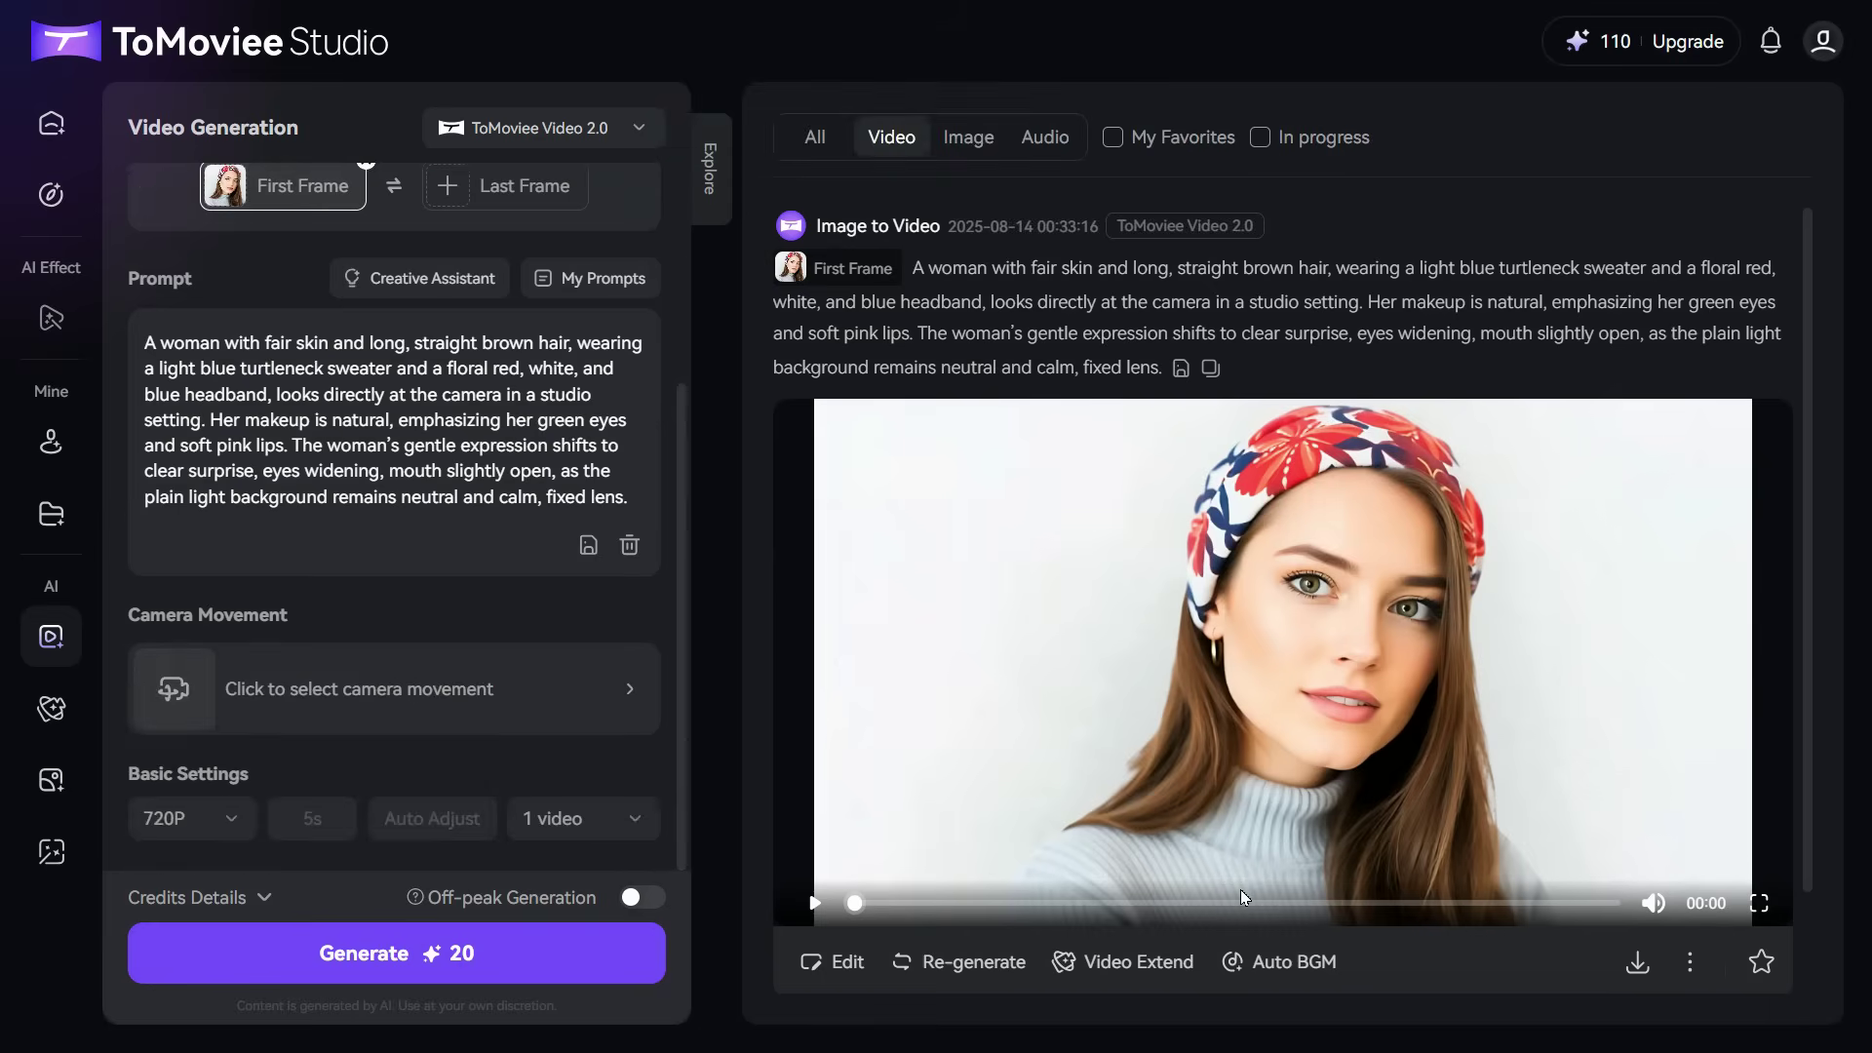
Step: Replace the first frame with Tiger and set the prompt 'The tiger is walking slowly and roaring.'
scroll(402, 440, "up", 3)
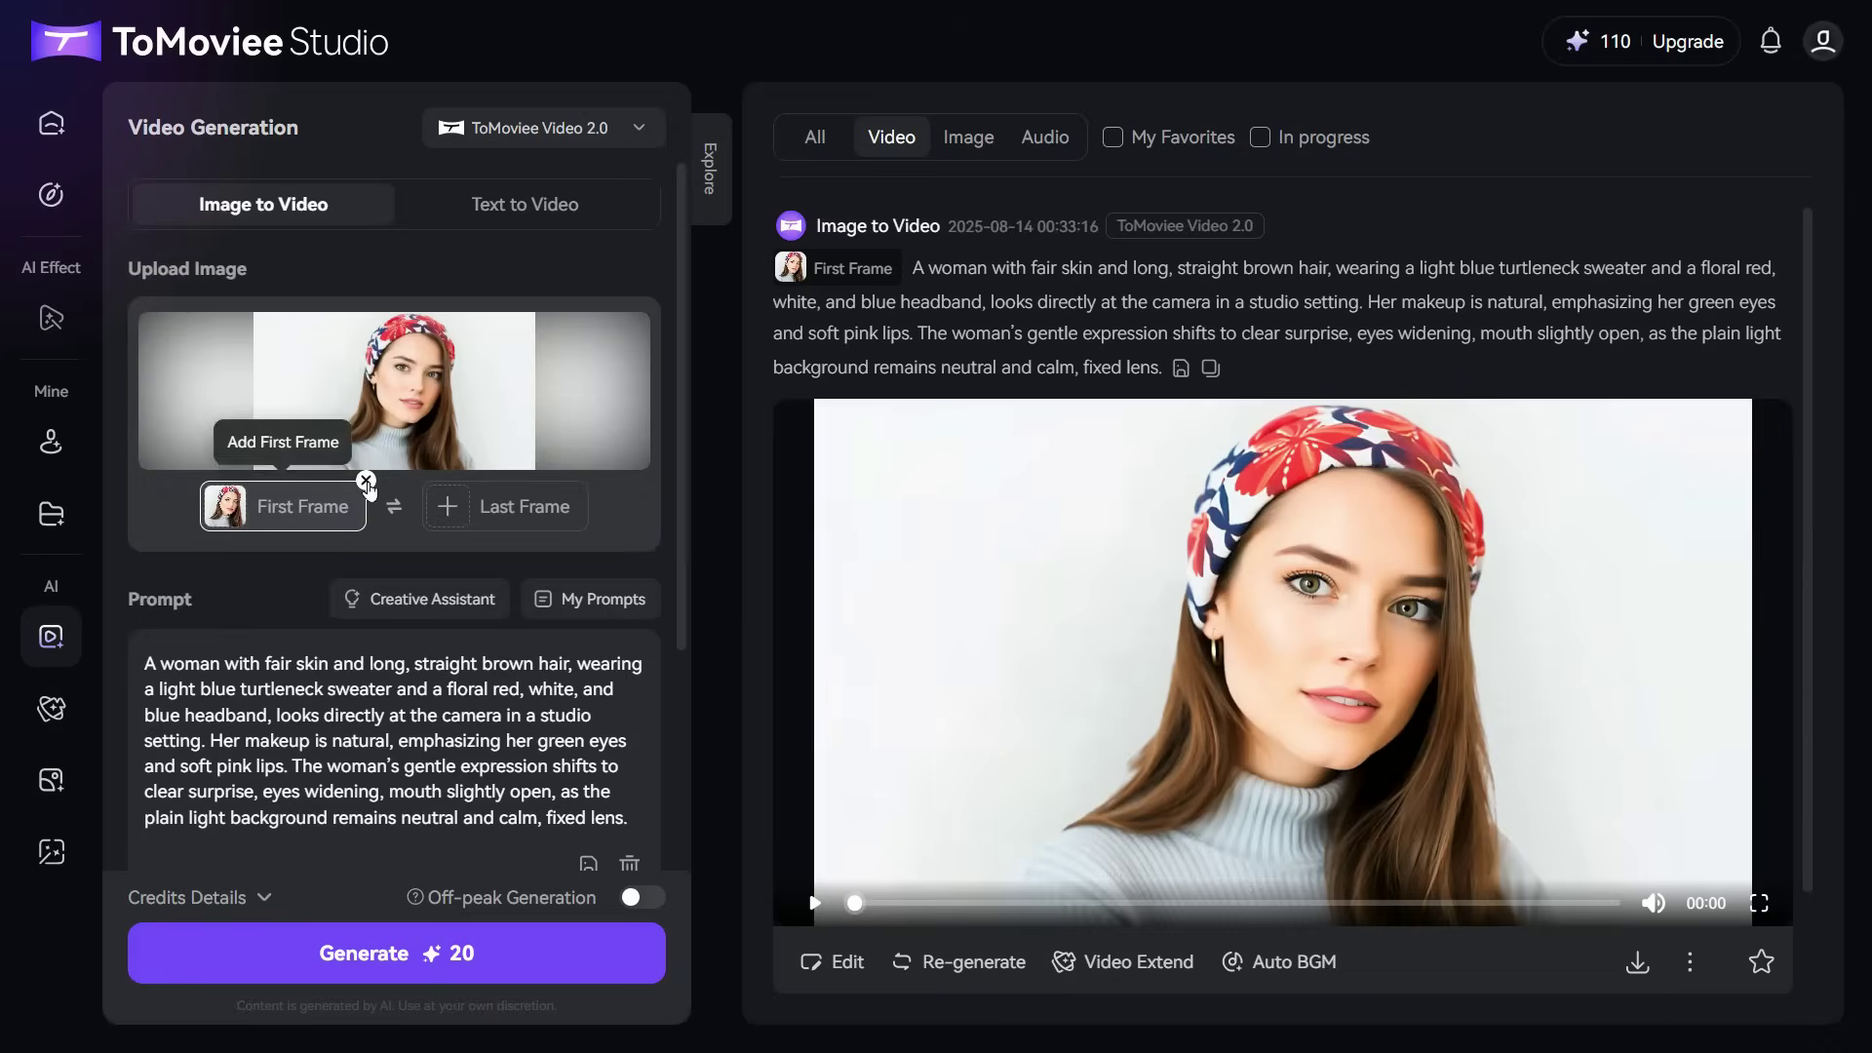
left_click(369, 487)
left_click(404, 368)
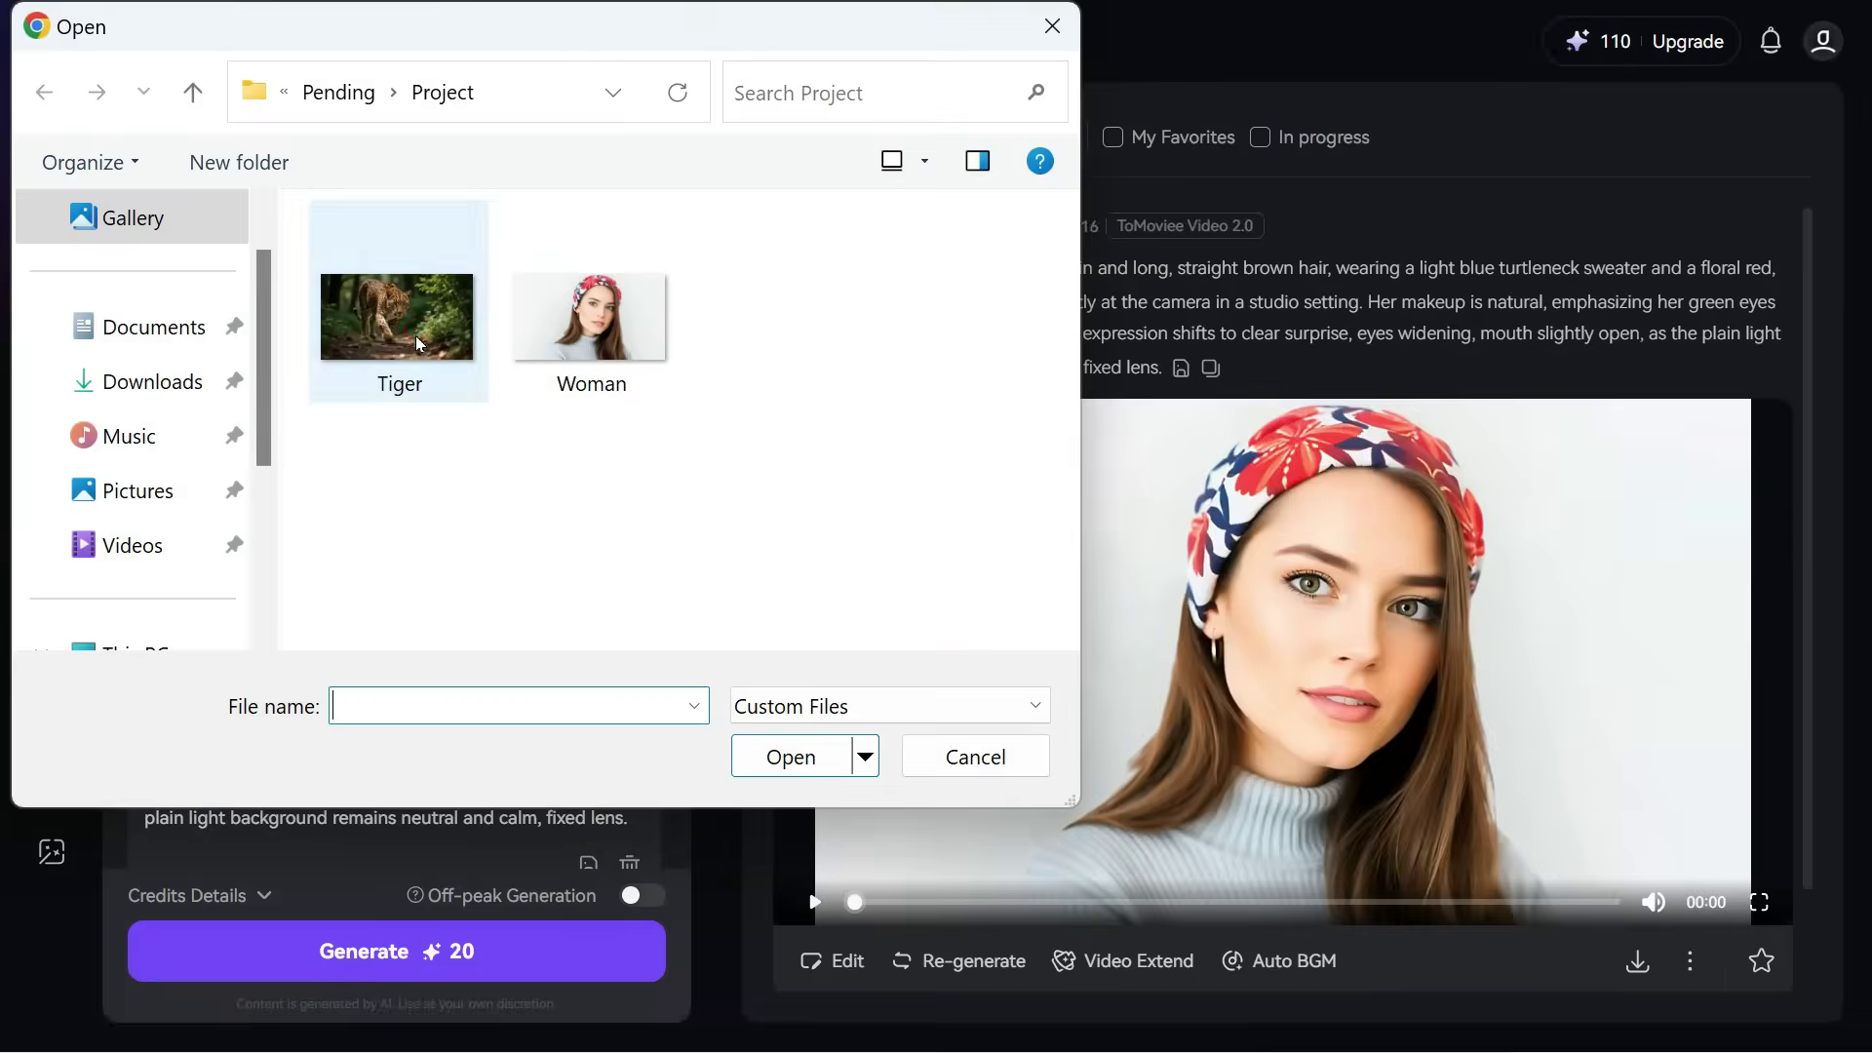
double_click(421, 340)
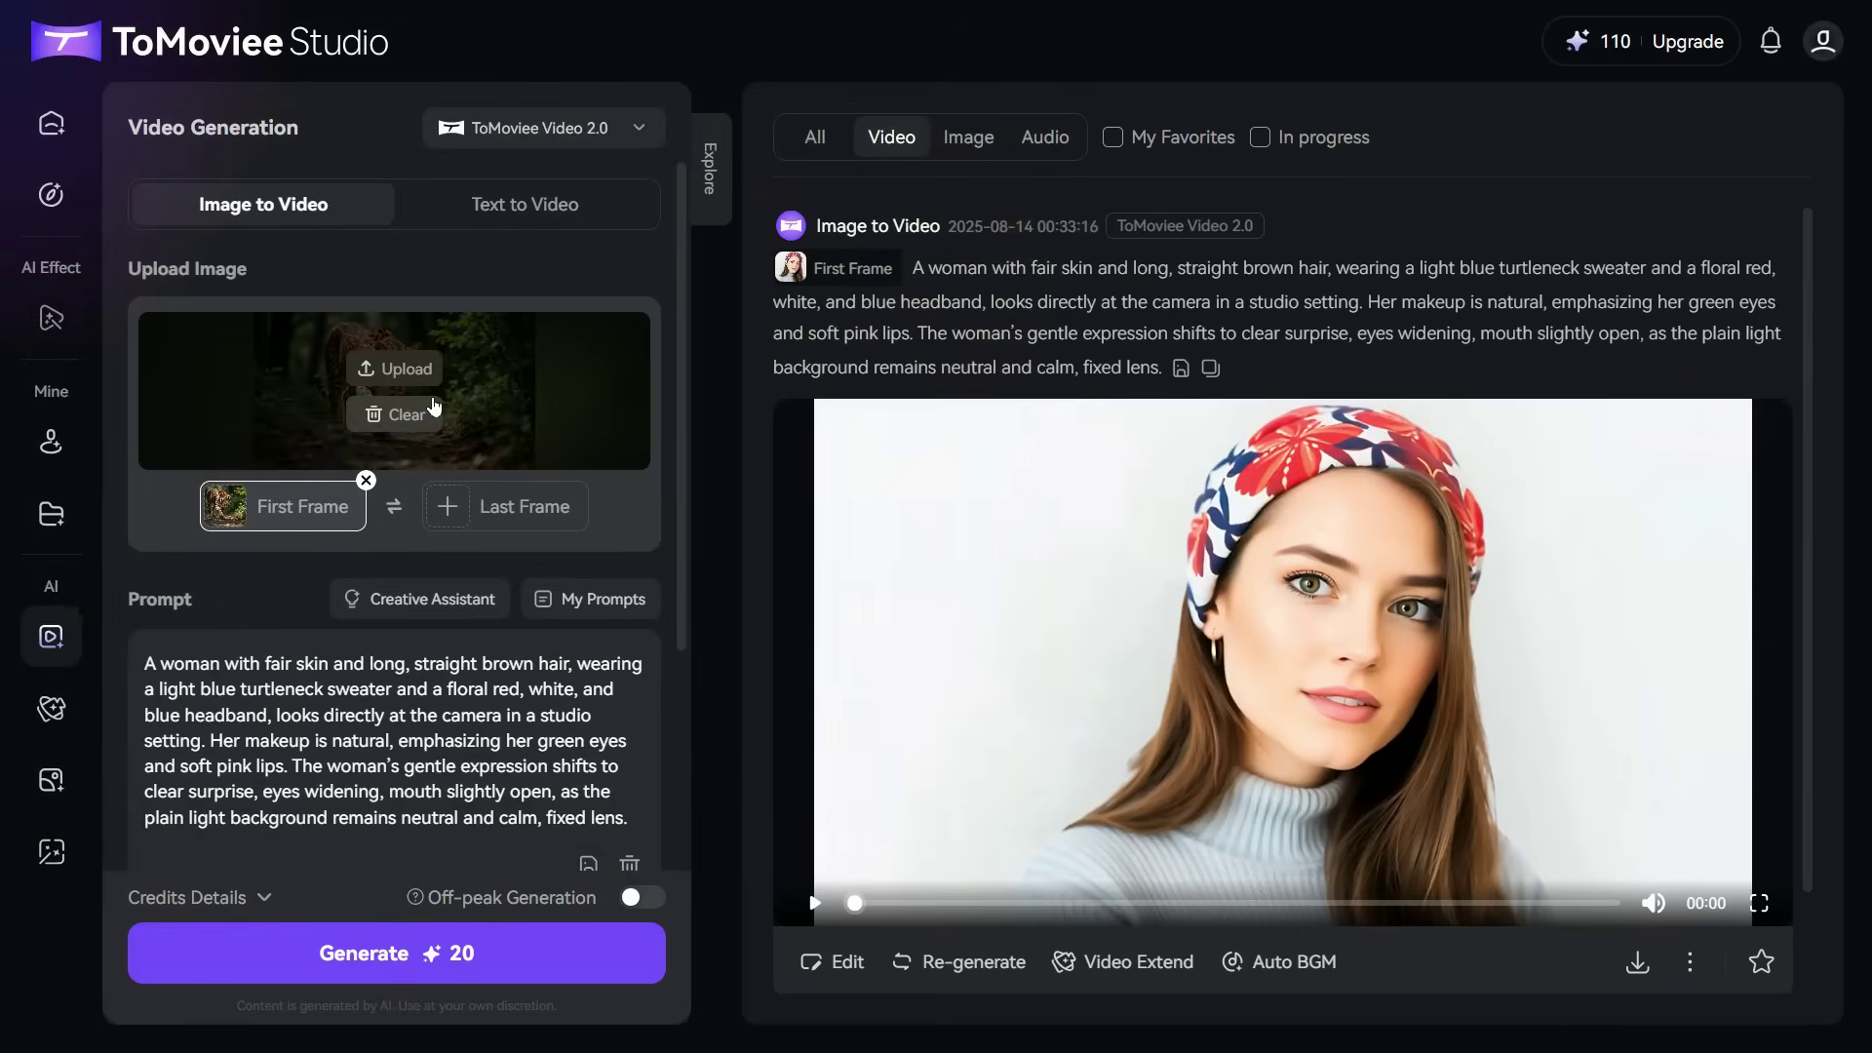
left_click(629, 863)
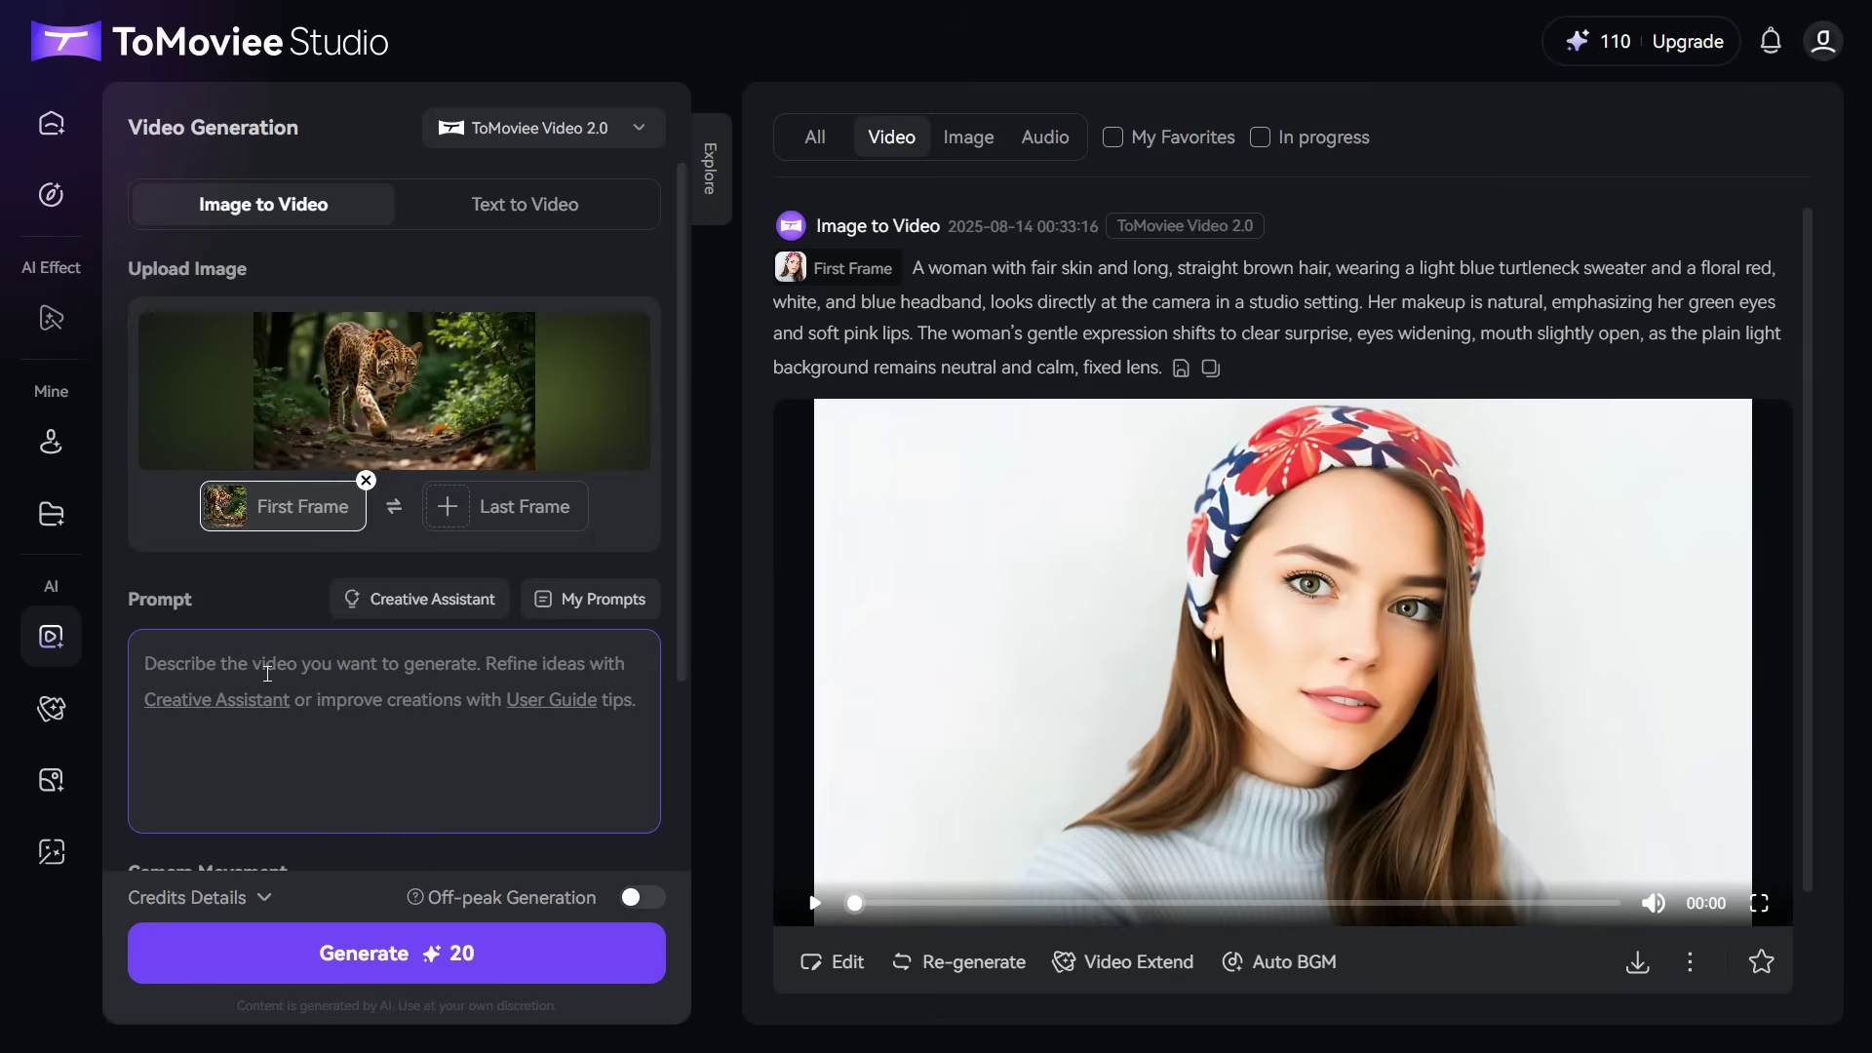
type("The tiger is walking slowly and roaring.")
Step: Set the camera movement to Dolly Out
scroll(403, 740, "down", 3)
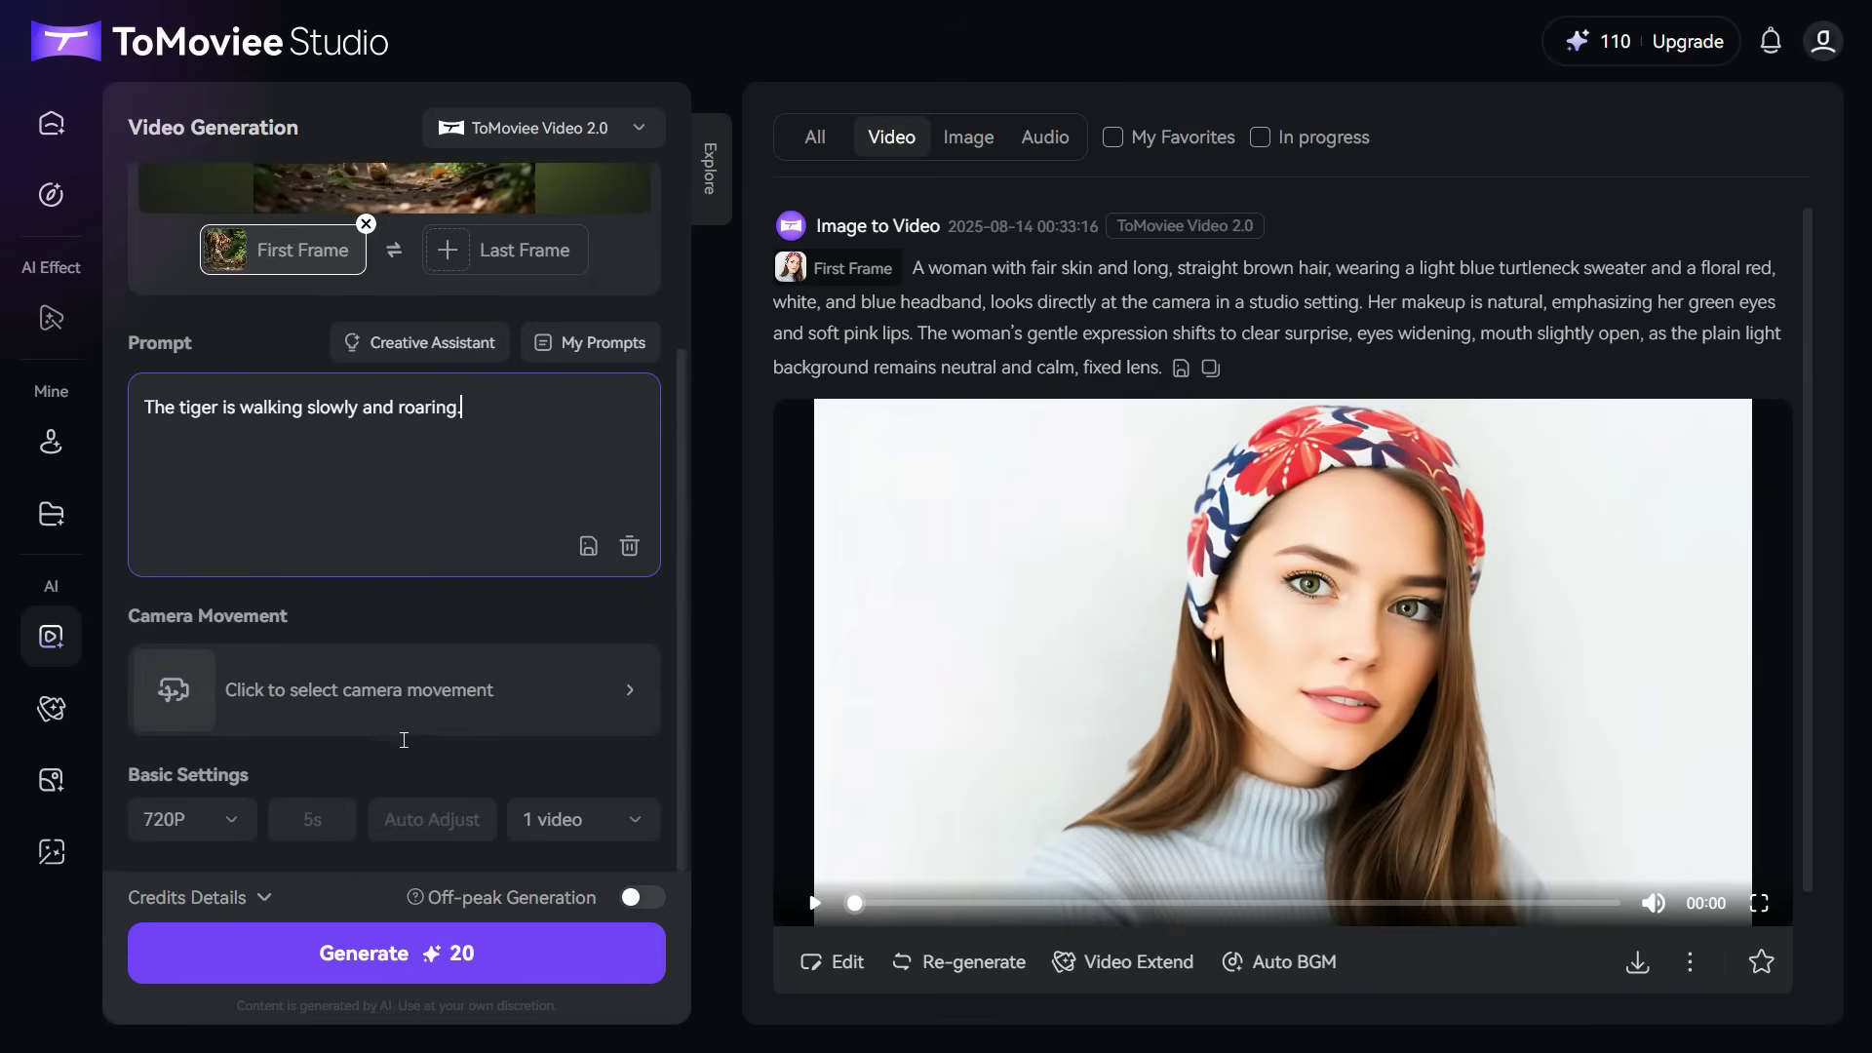
left_click(577, 708)
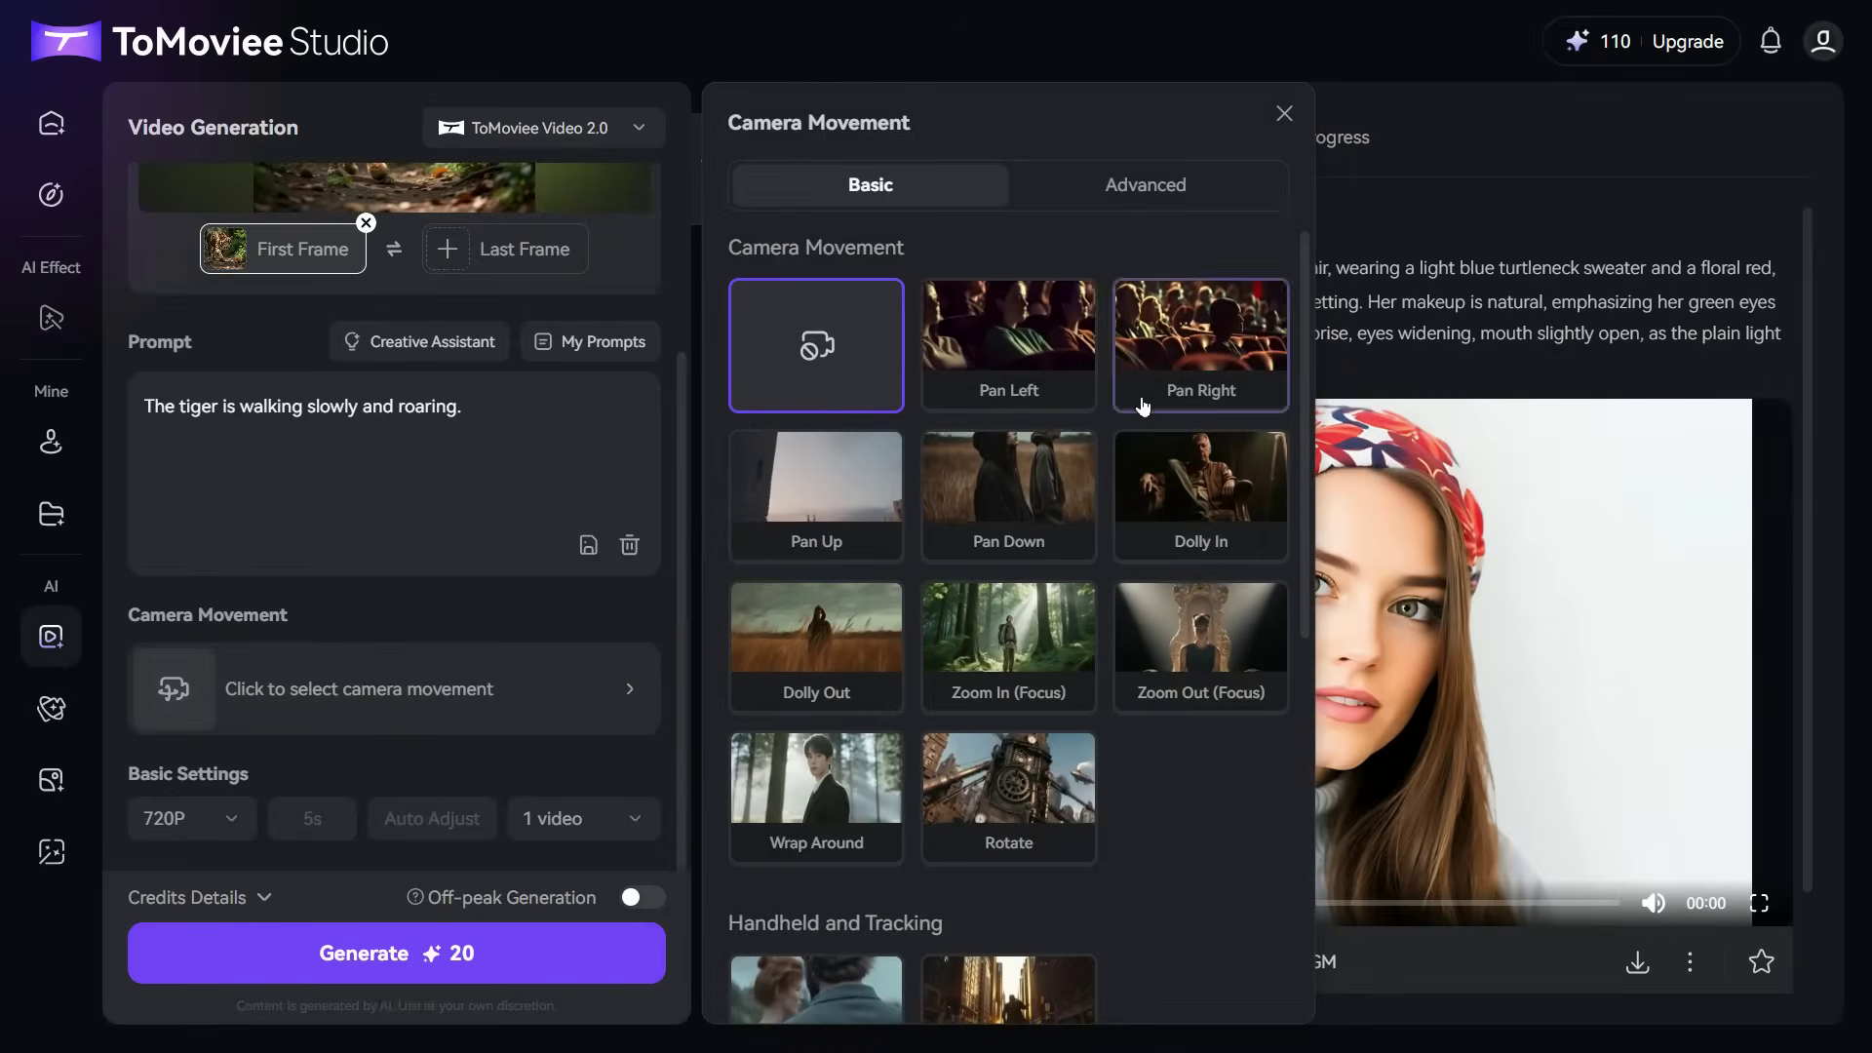
left_click(842, 653)
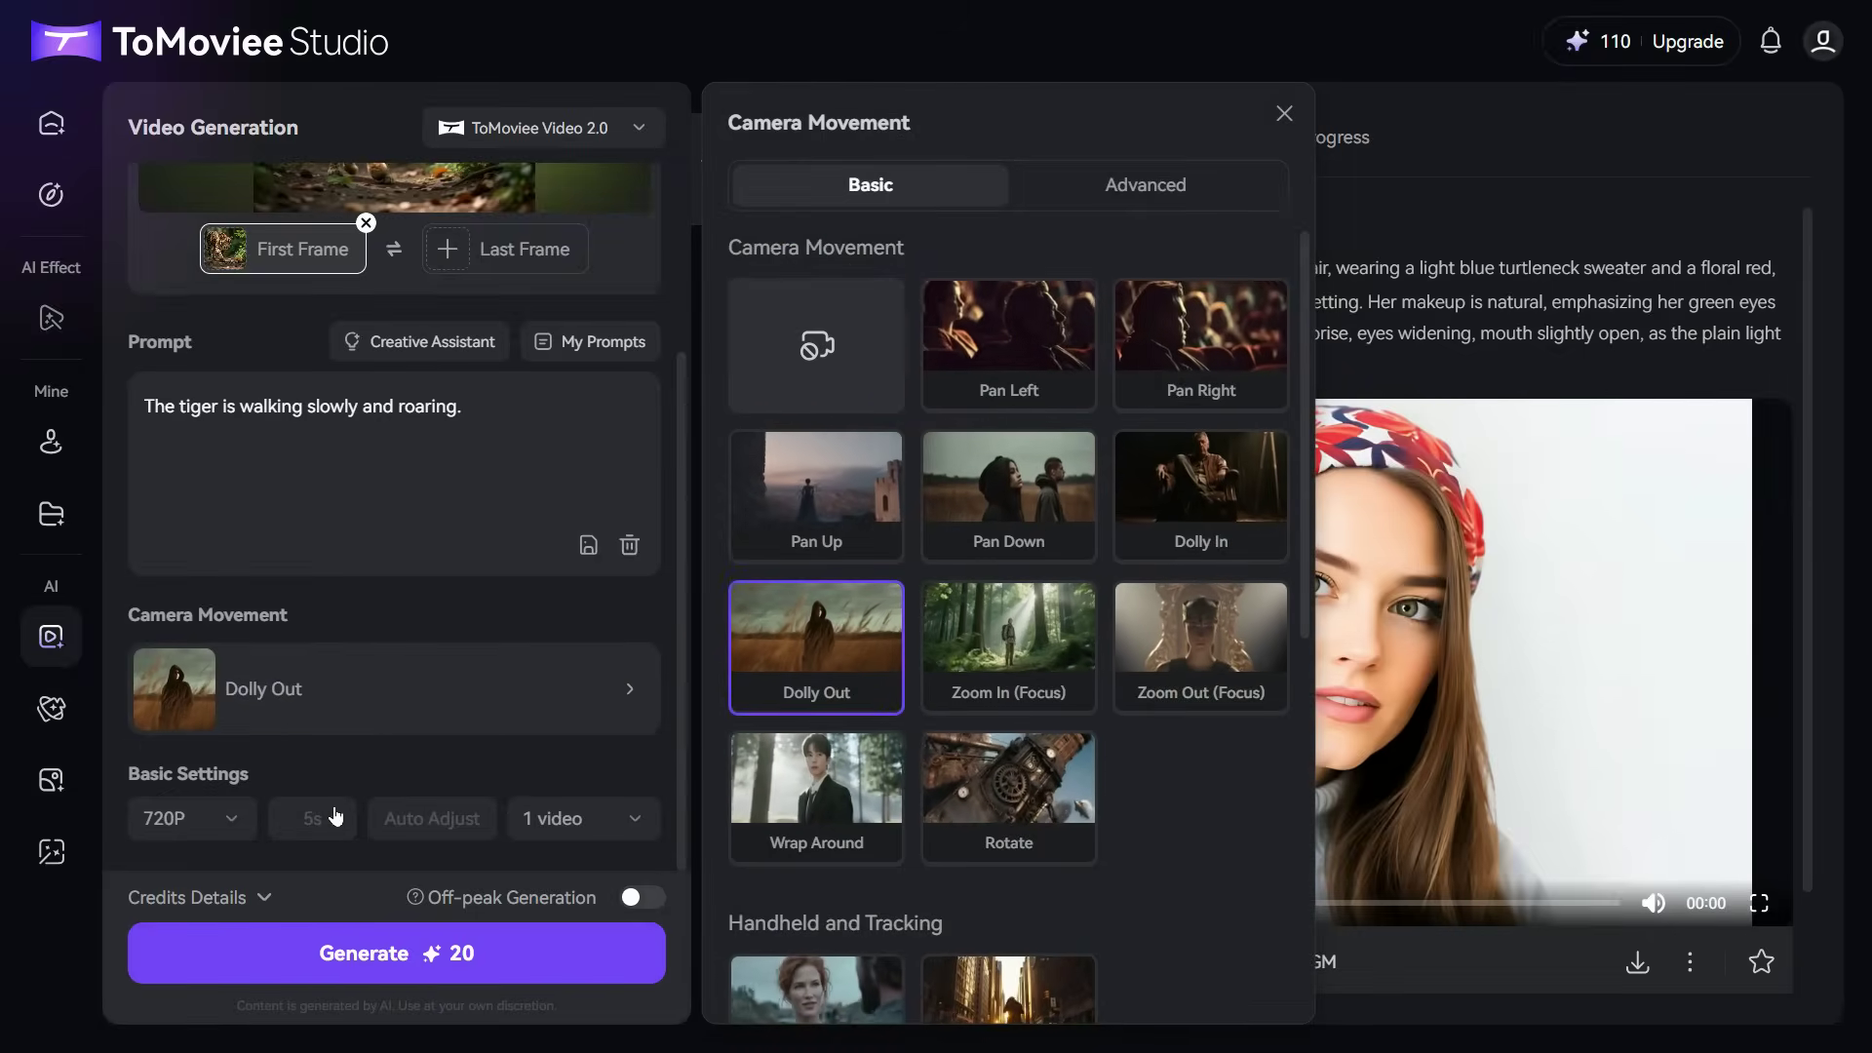
Step: Generate the tiger Dolly Out clip for 20 credits and play the result
left_click(425, 954)
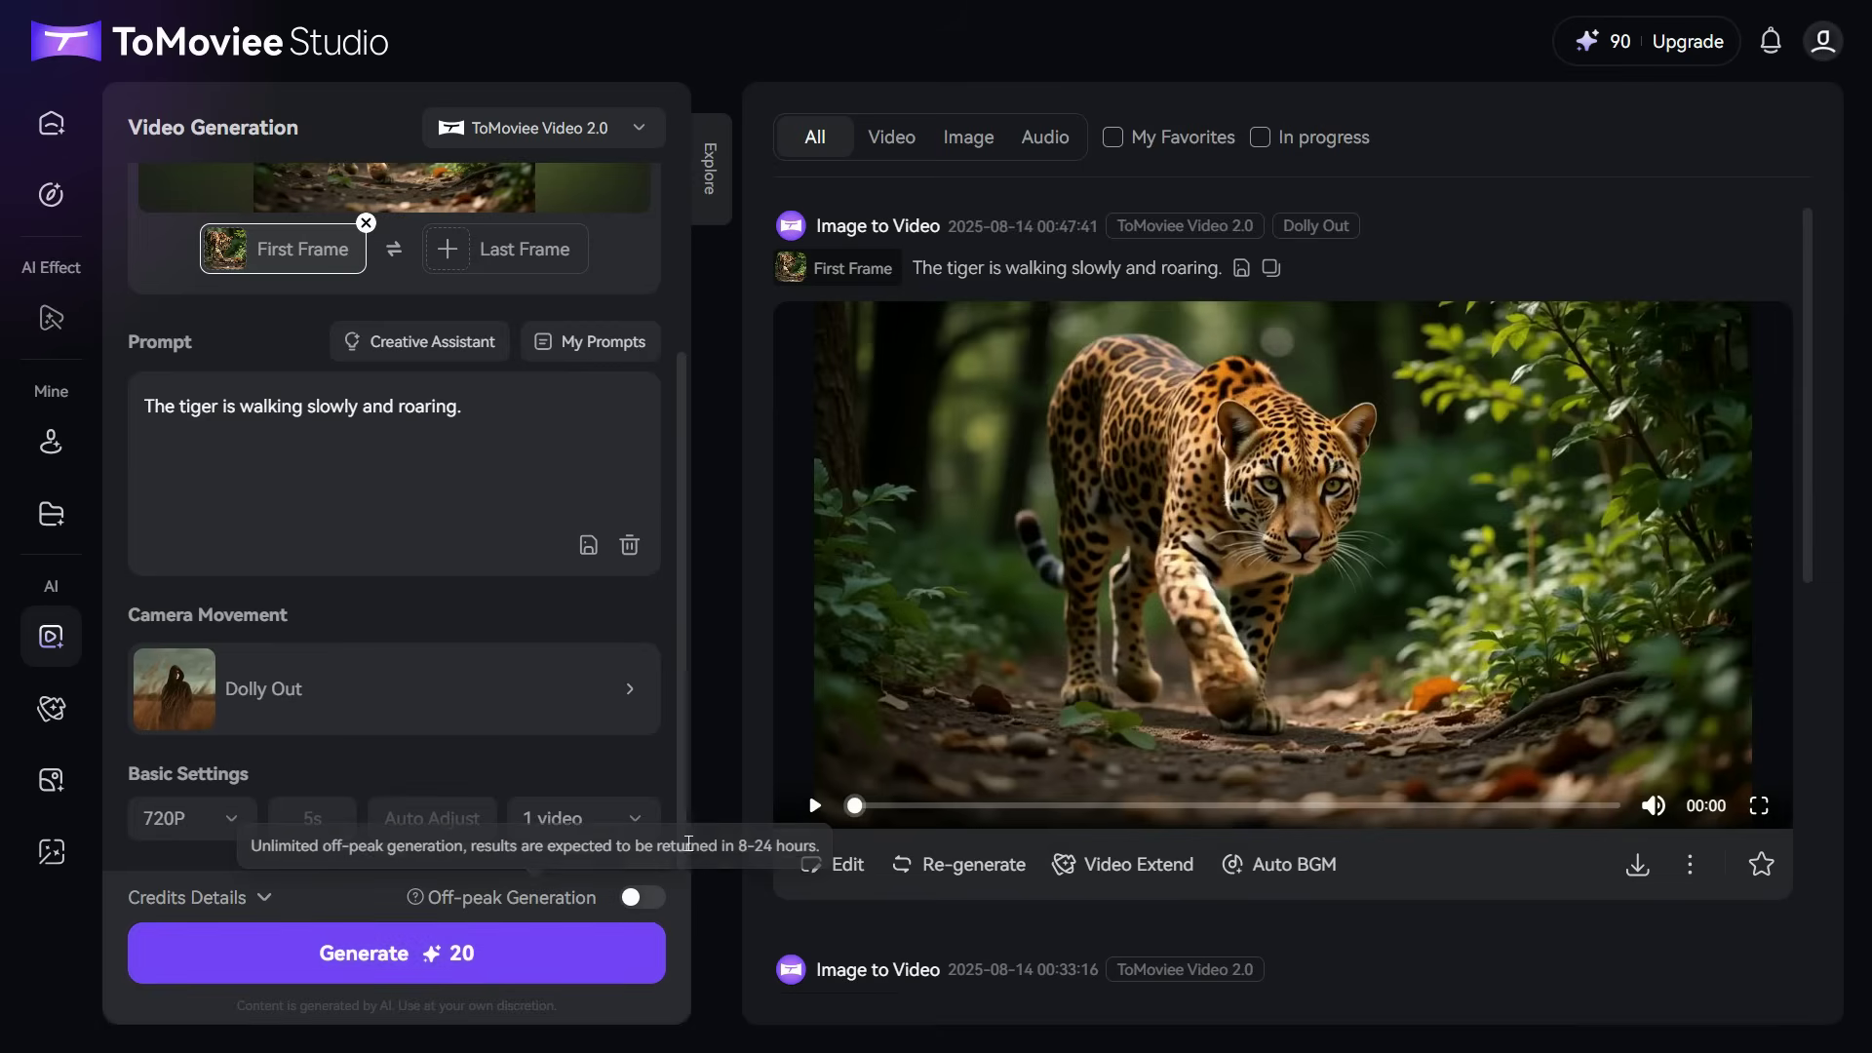
left_click(815, 805)
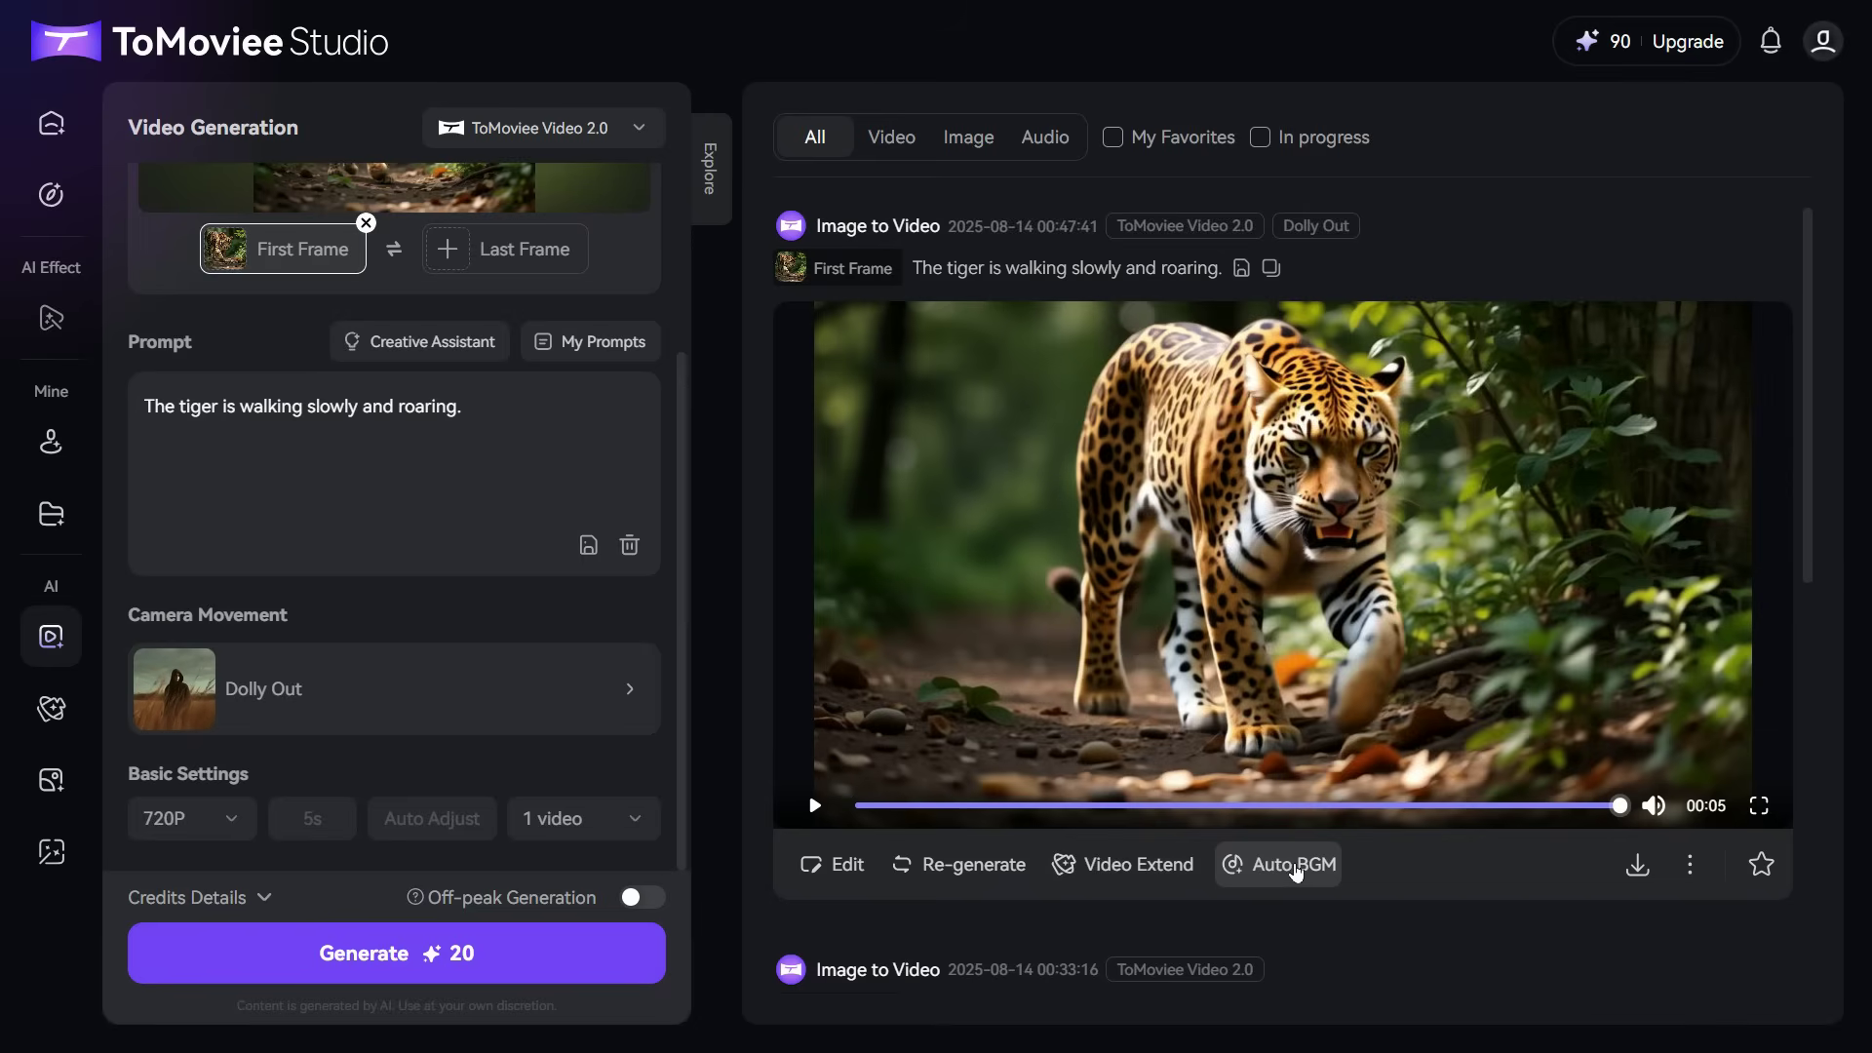
Step: Generate Auto BGM for the tiger clip using the prompt 'The tiger is walking slowly and roaring.'
left_click(1295, 865)
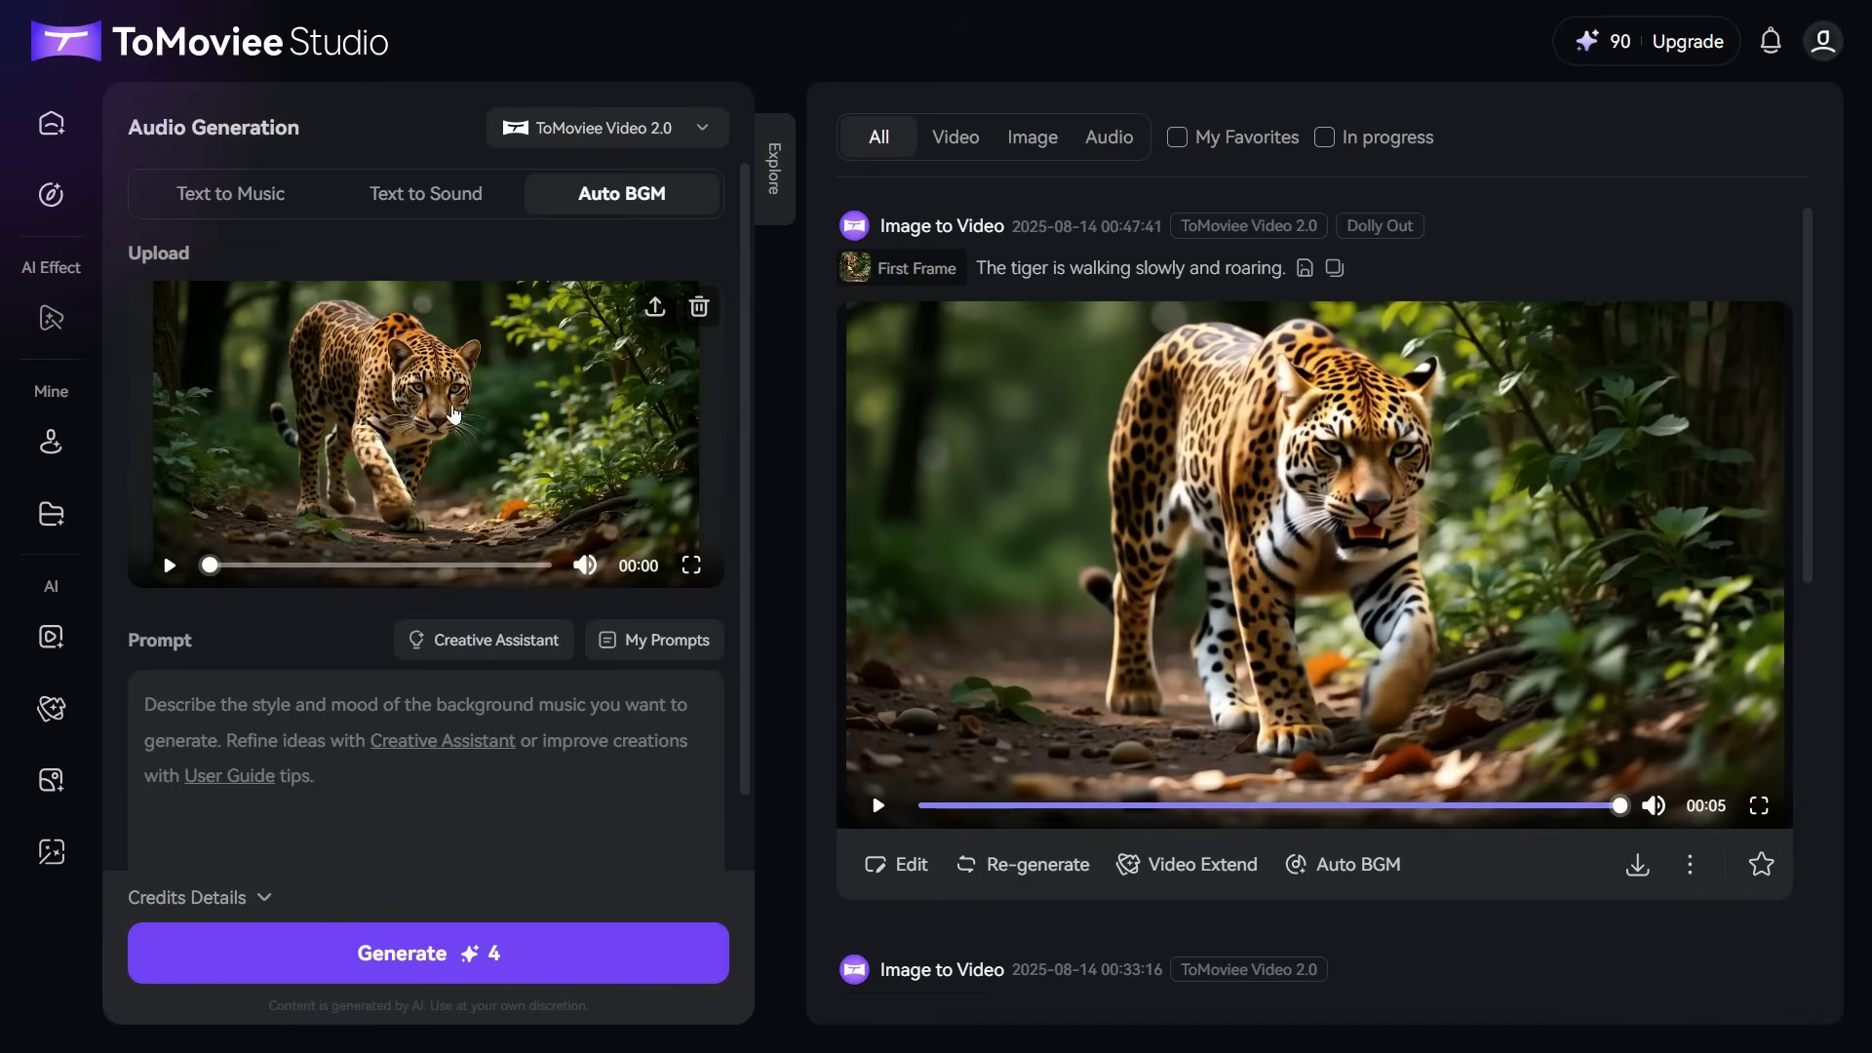
left_click(185, 736)
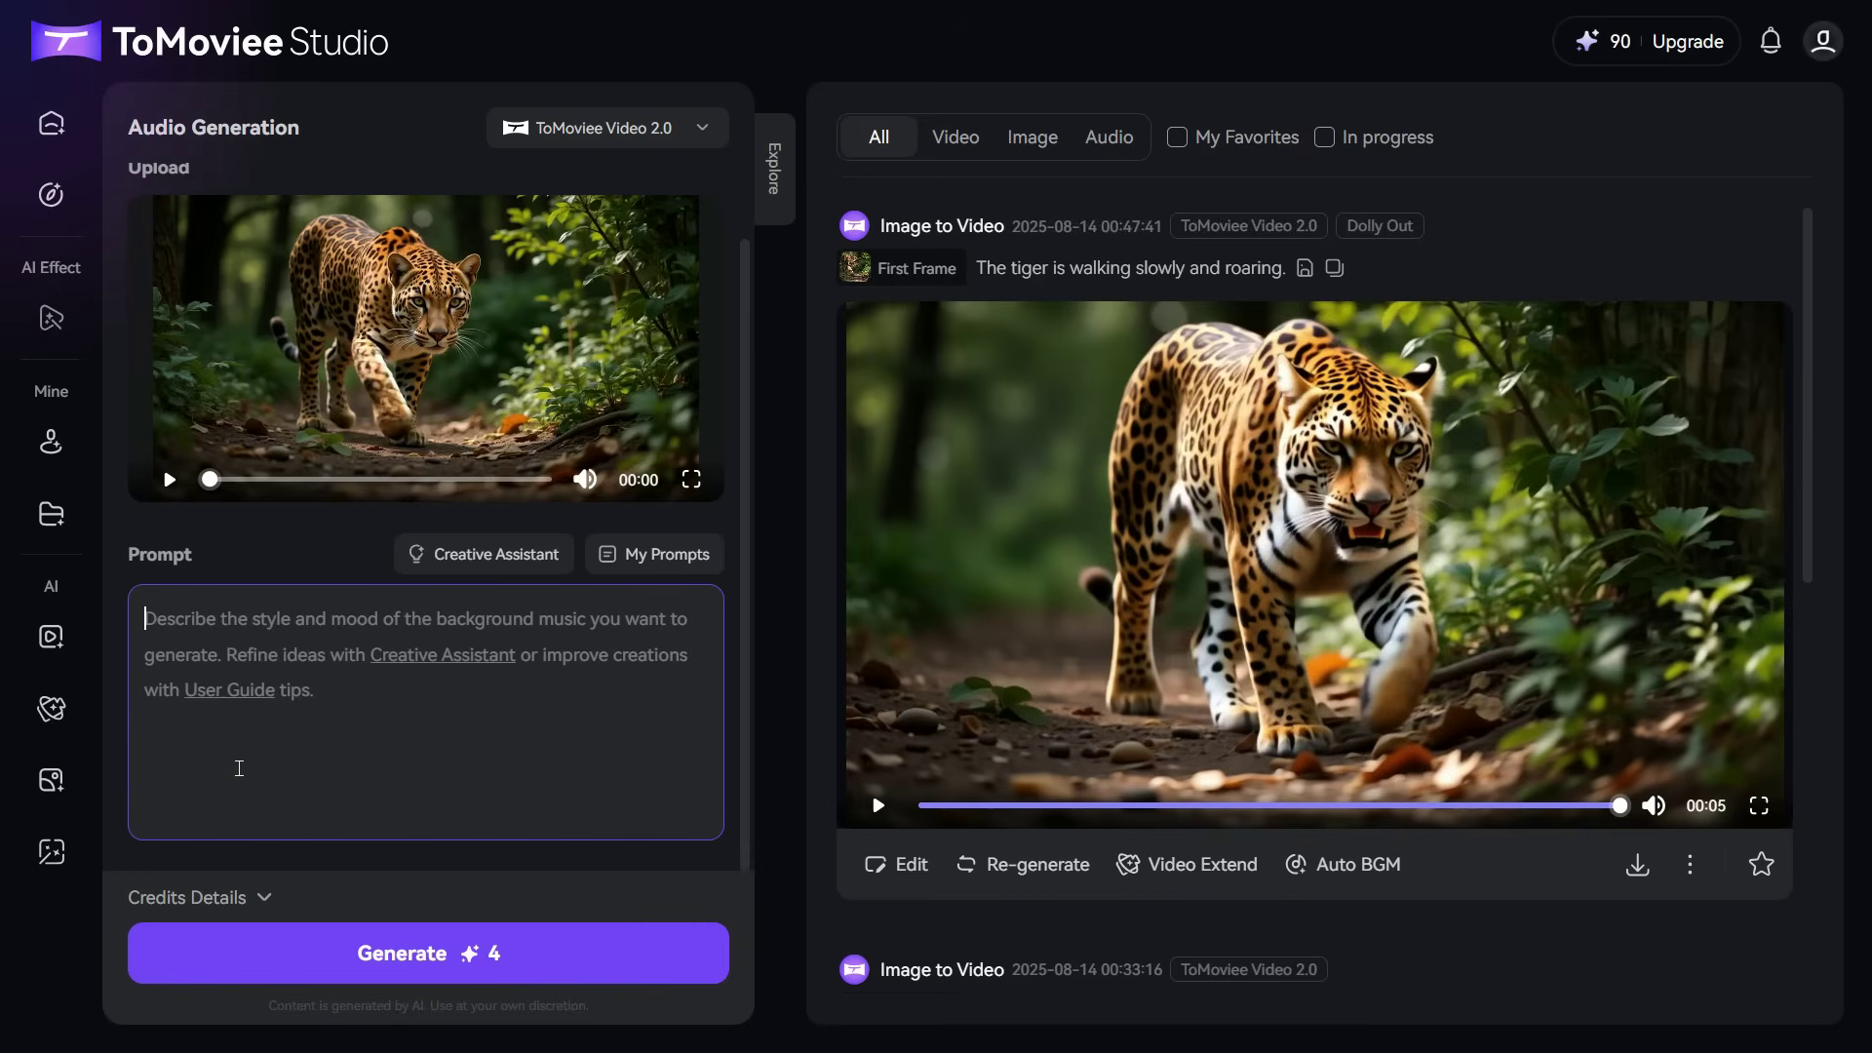
type("The tiger is walking slowly and roaring.")
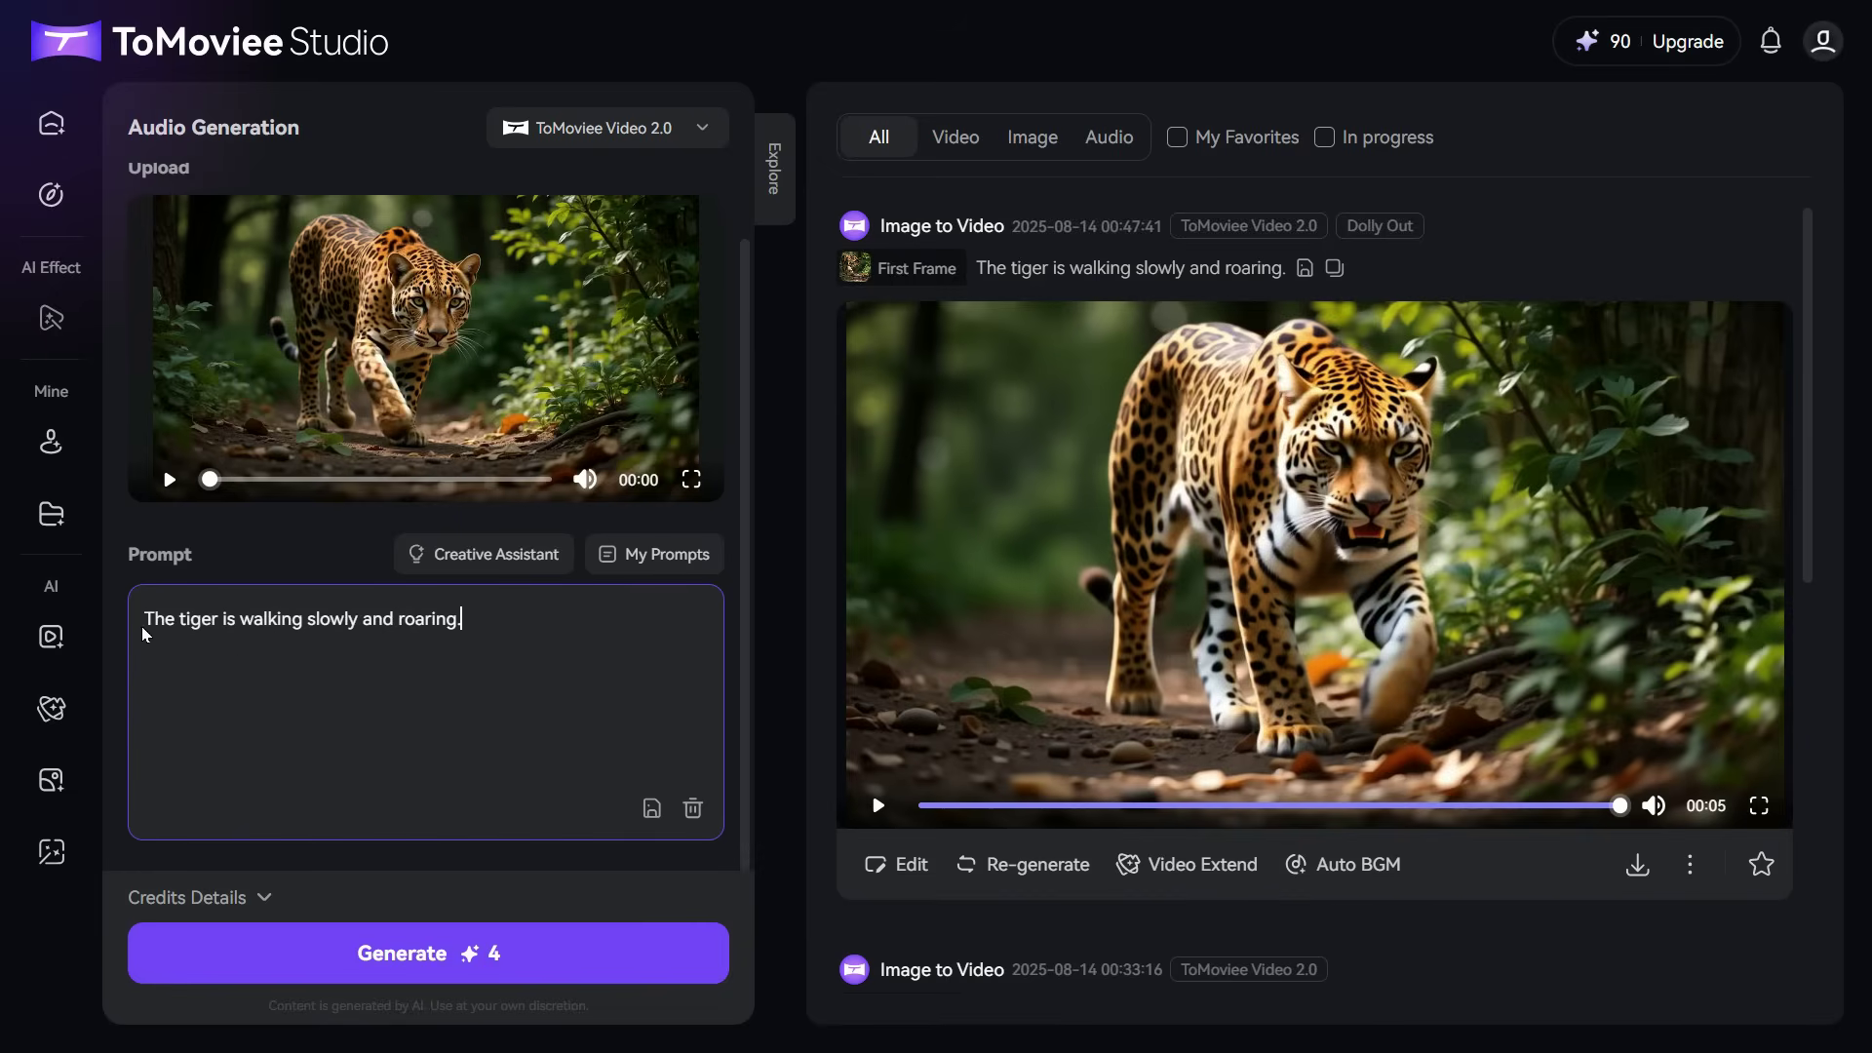
left_click(447, 955)
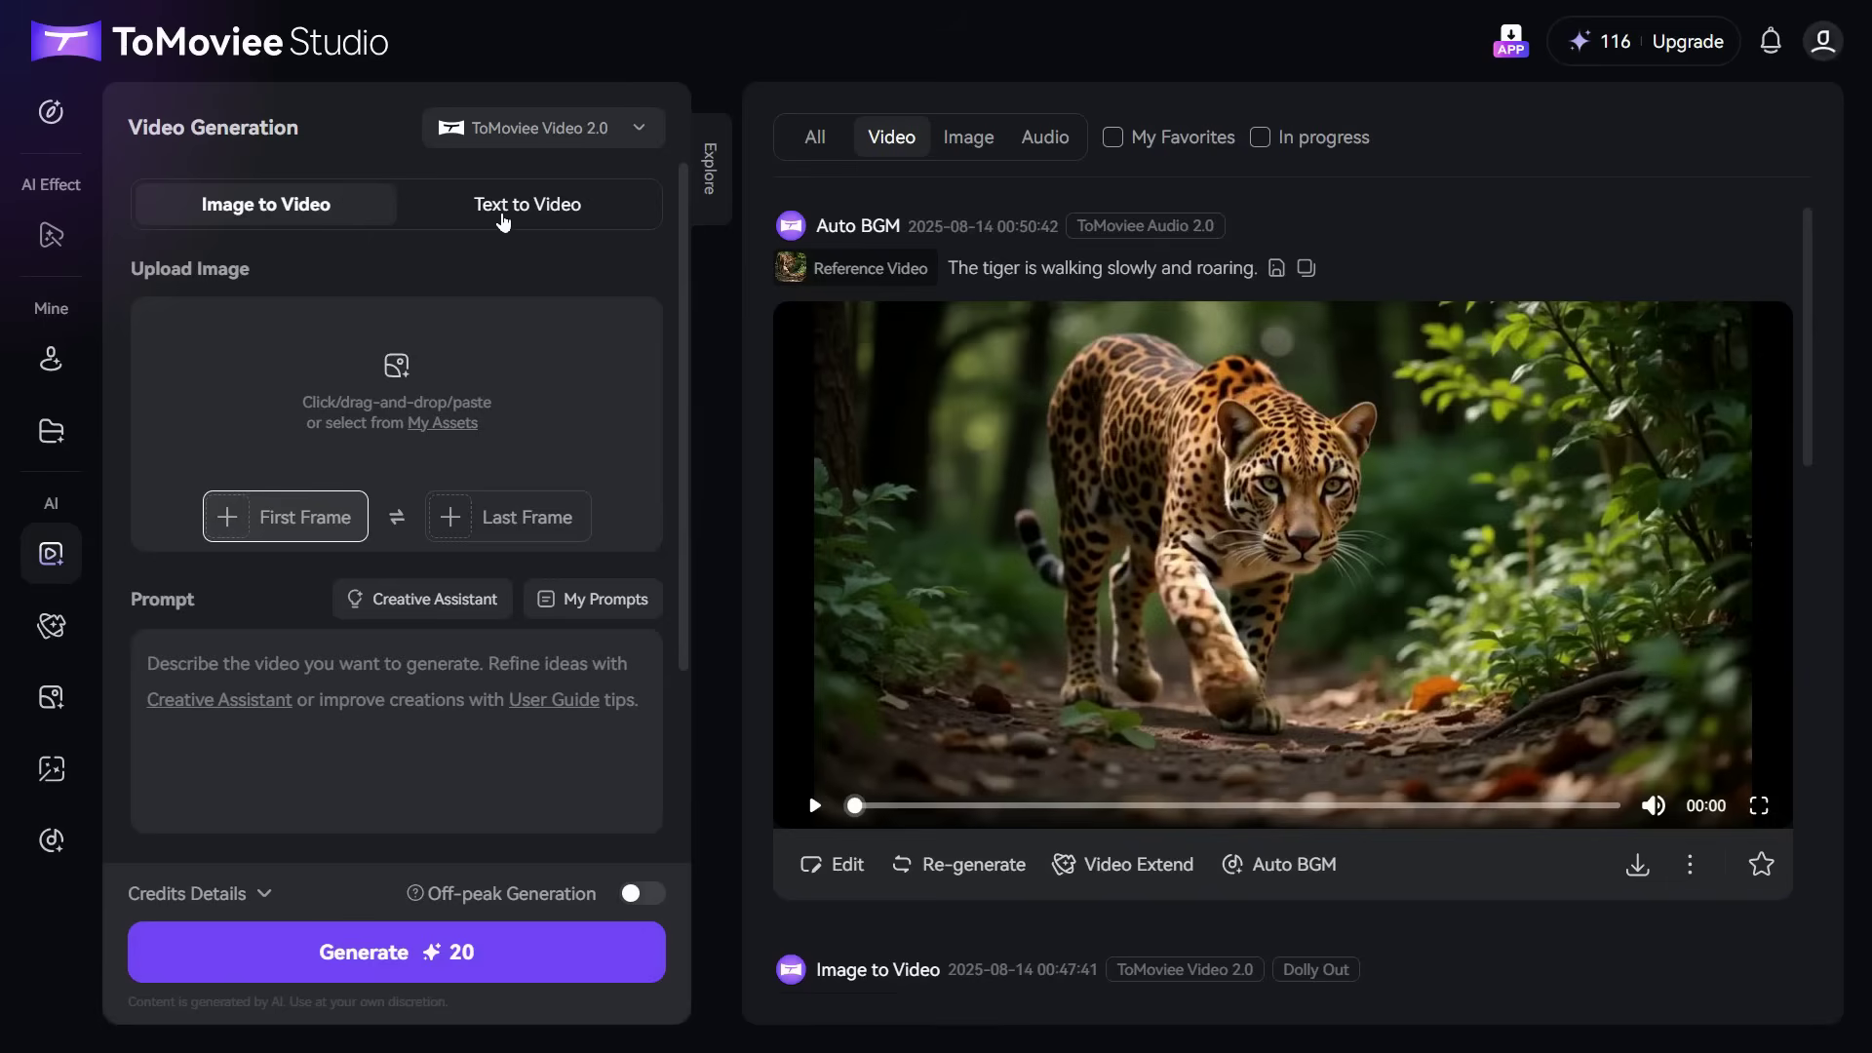
Step: Switch to Text to Video and paste the city day-to-night time-lapse prompt
left_click(532, 205)
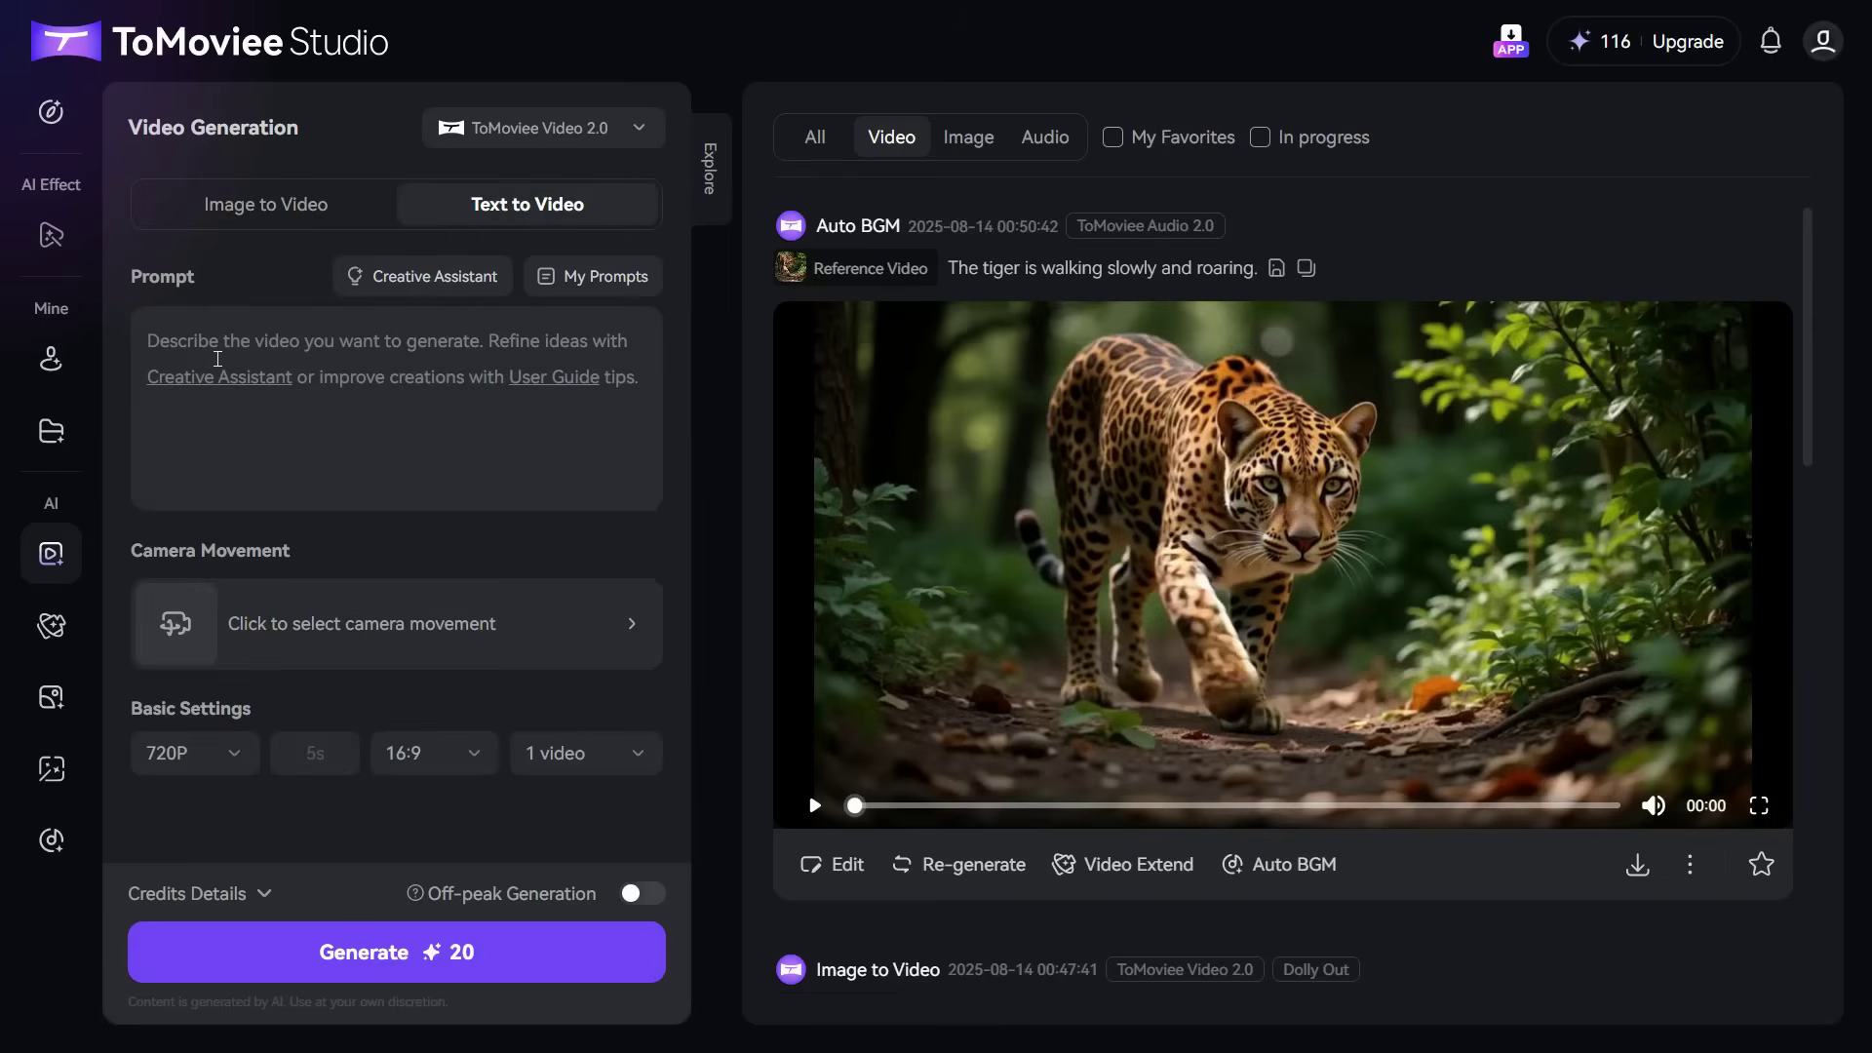
type("A time-lapse of a city transforming from day to night, with the sky changing colors and the city lights gradually illuminating.")
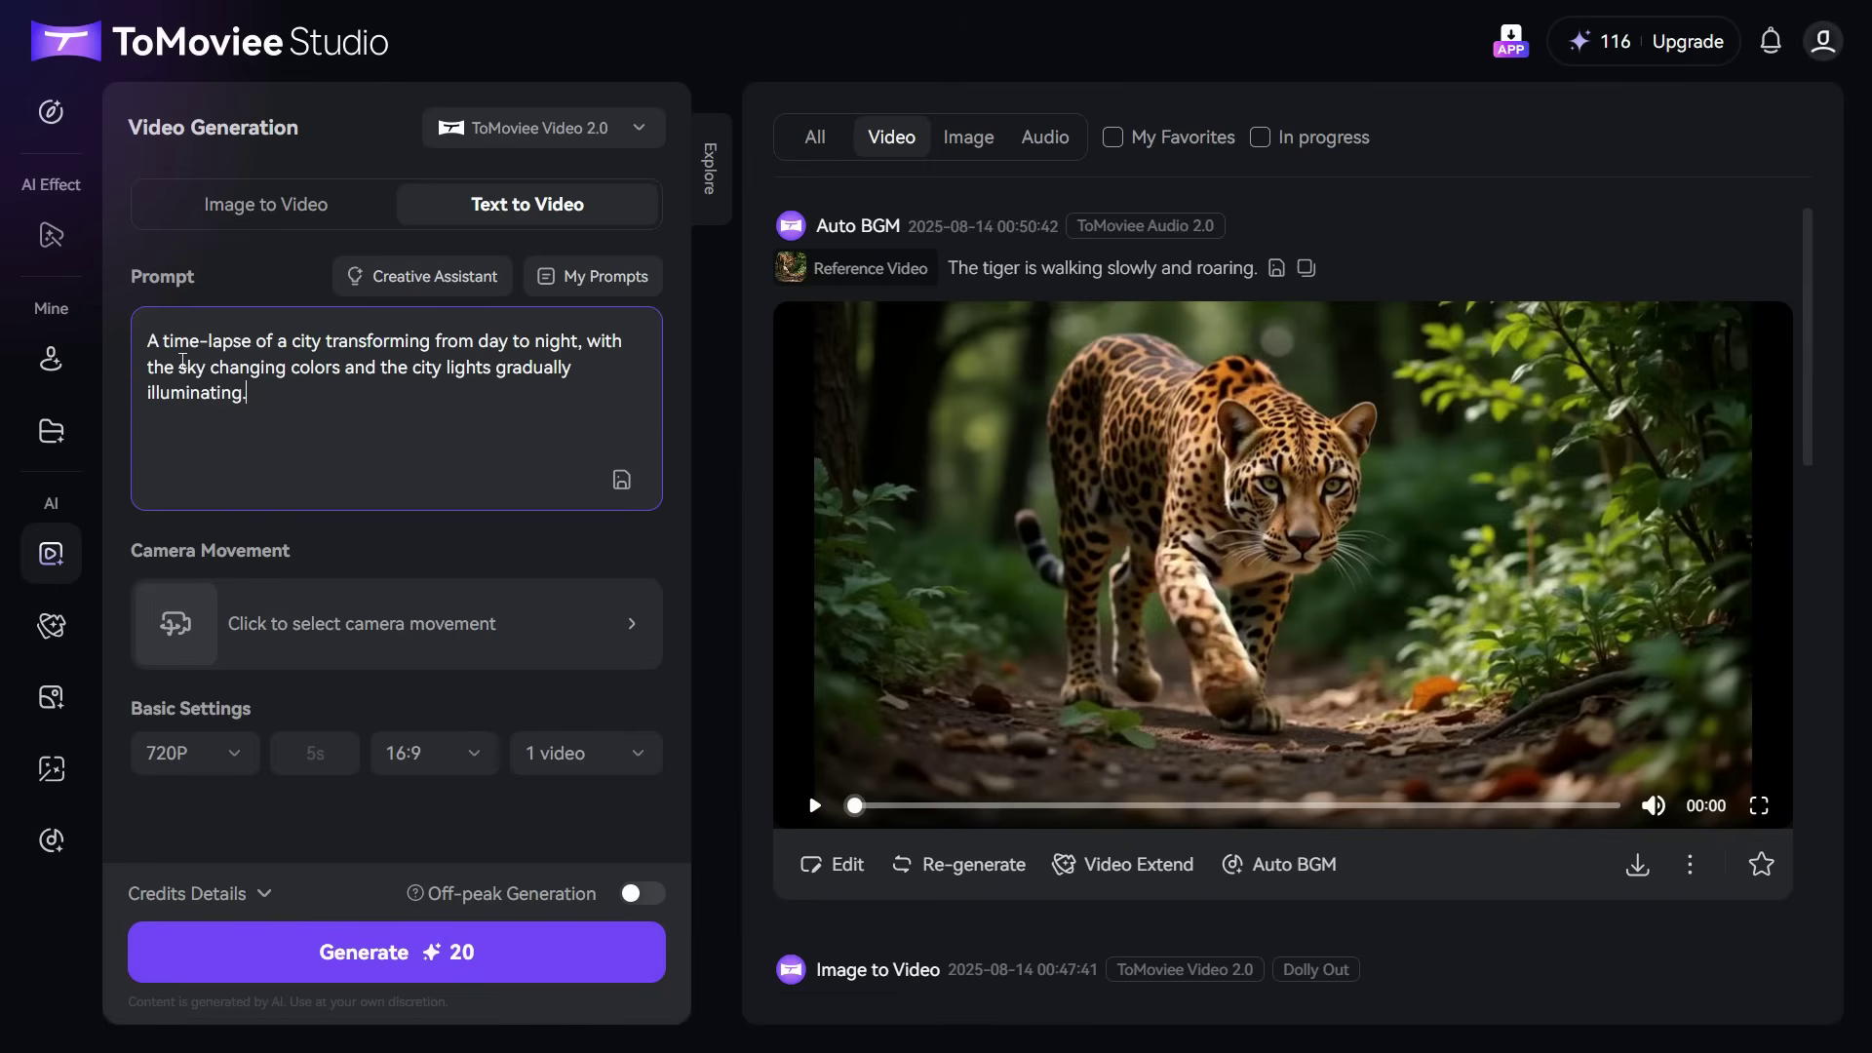
left_click_drag(289, 406, 130, 341)
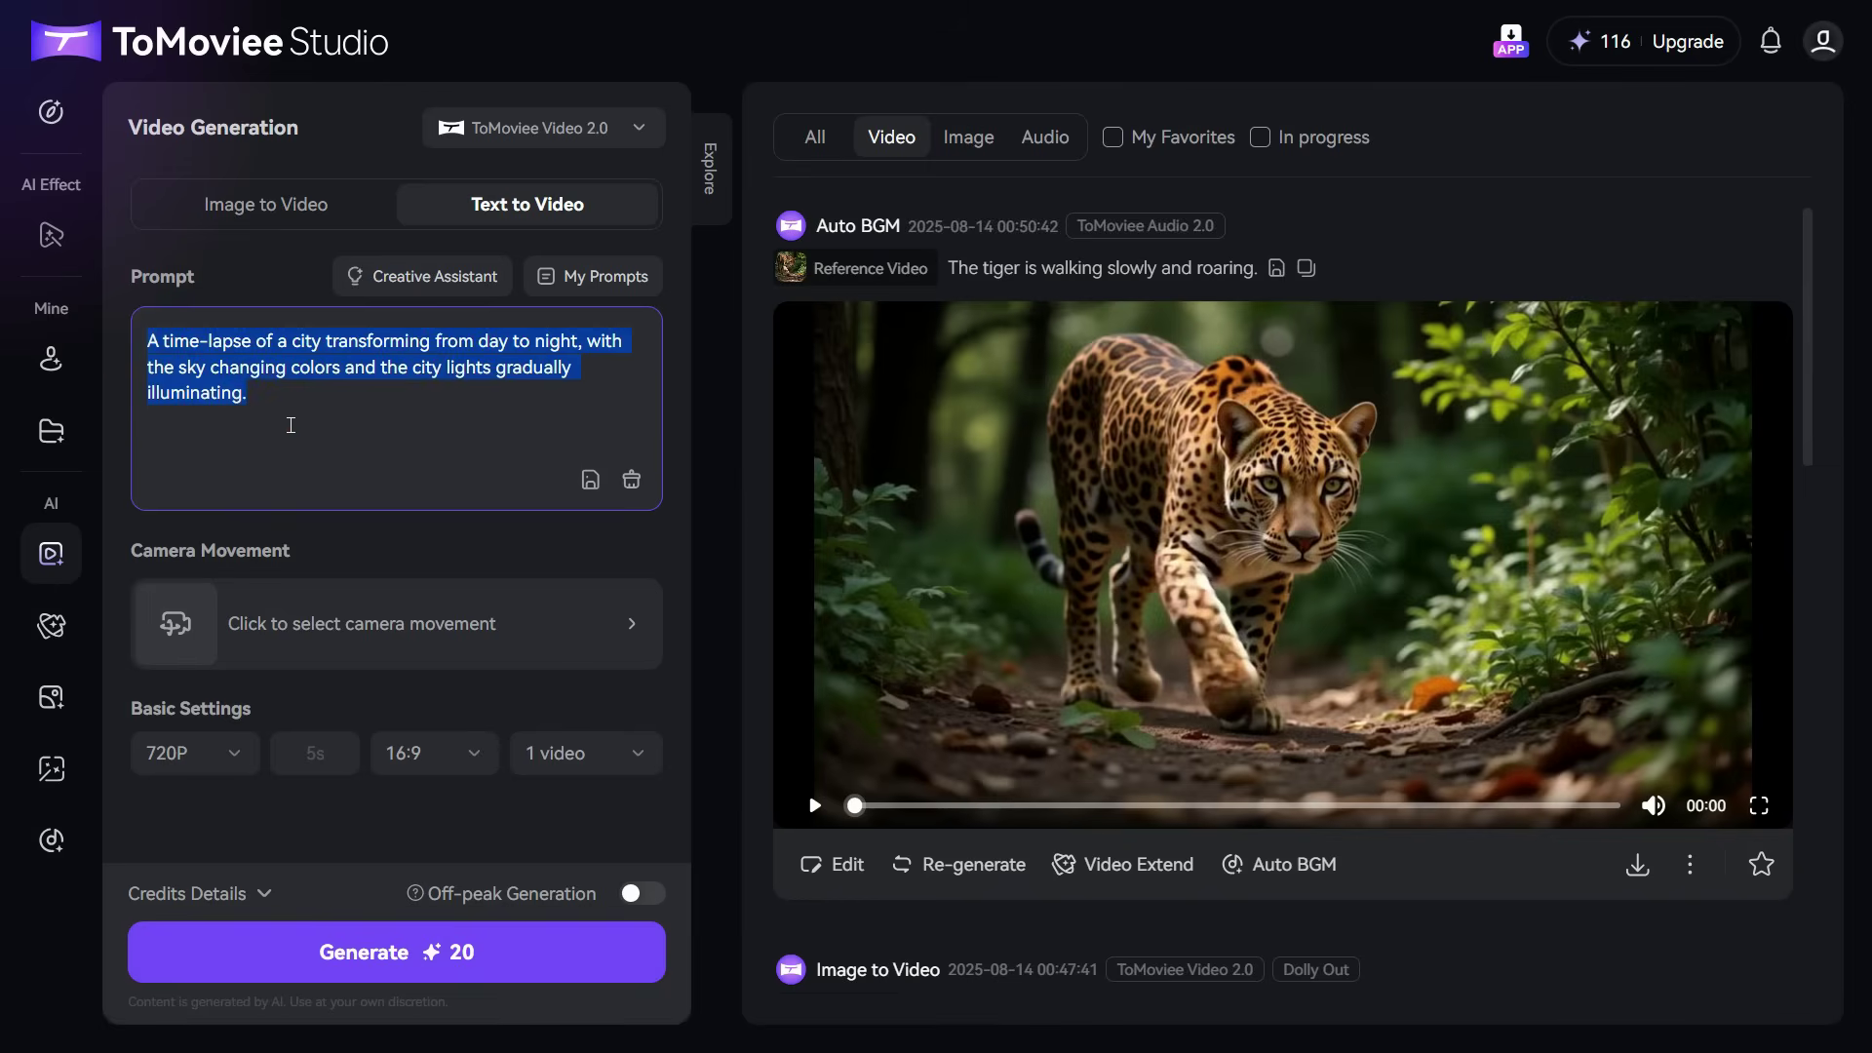
Step: Choose the Panorama camera movement and keep the aspect ratio at 16:9
left_click(449, 623)
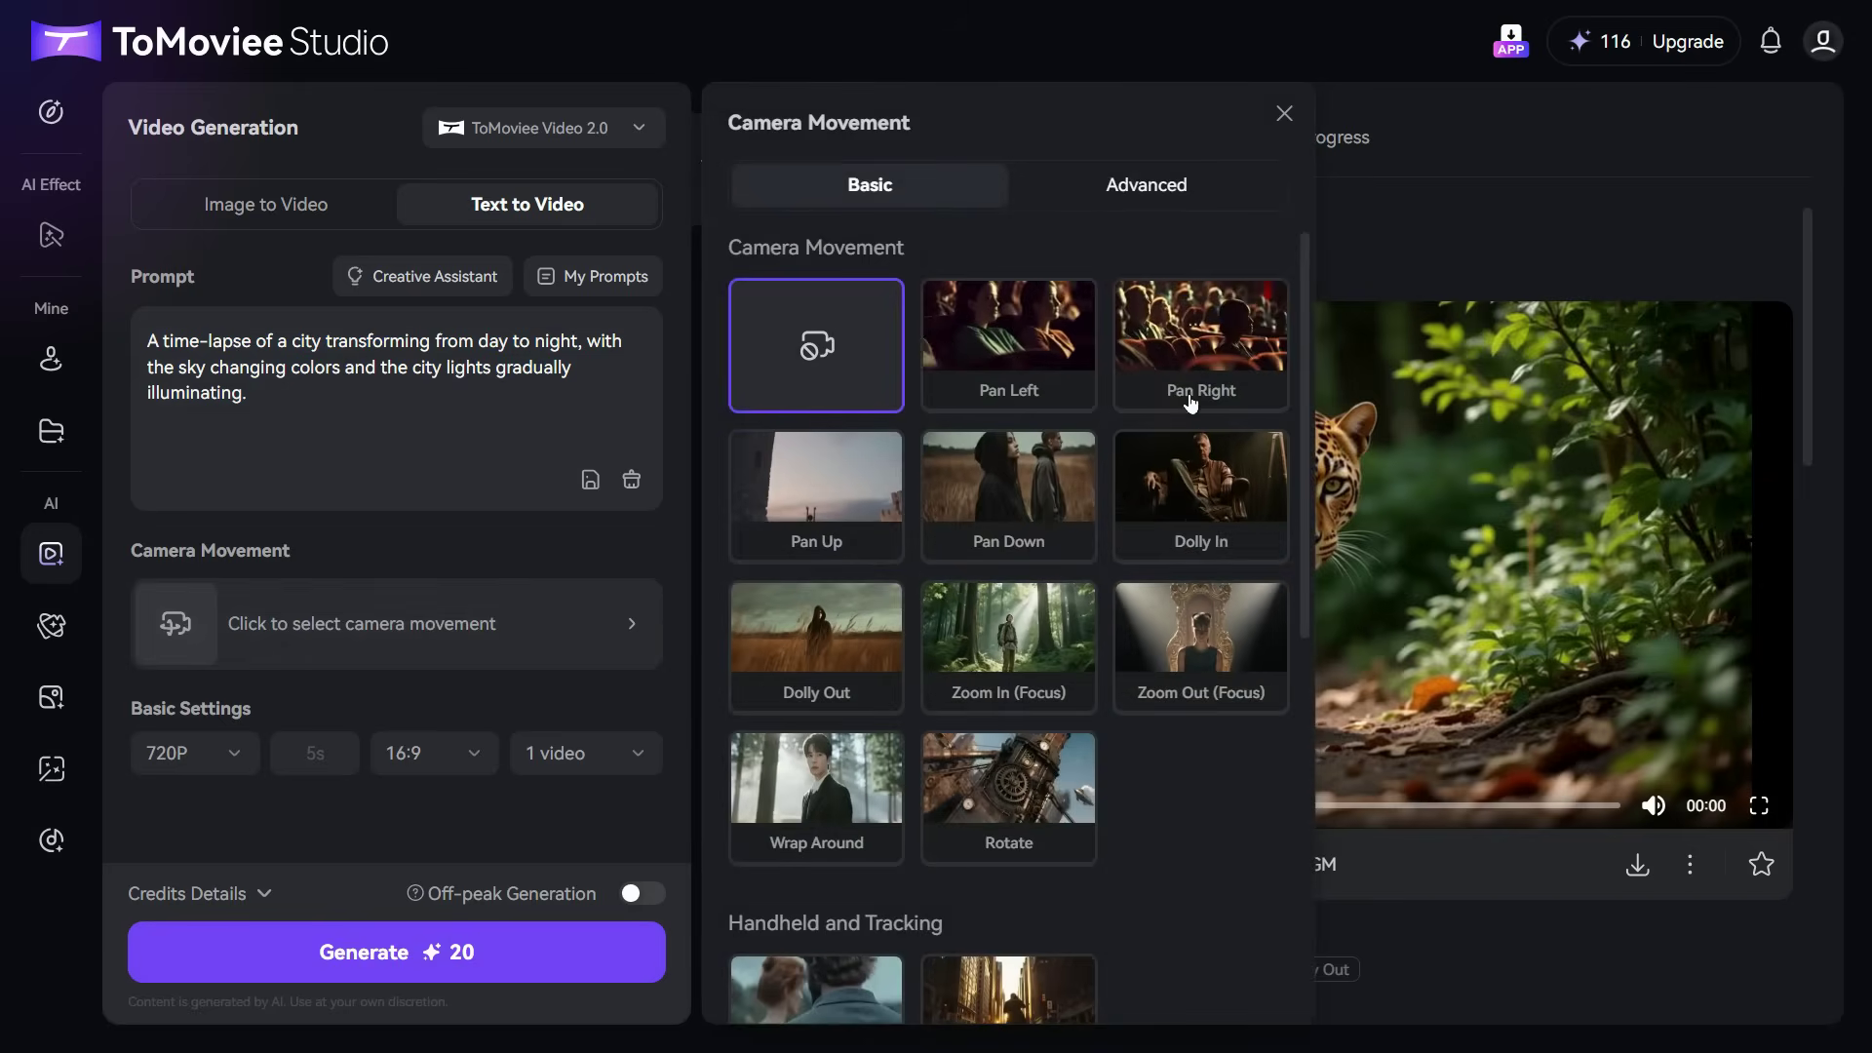
left_click(1147, 184)
left_click(884, 195)
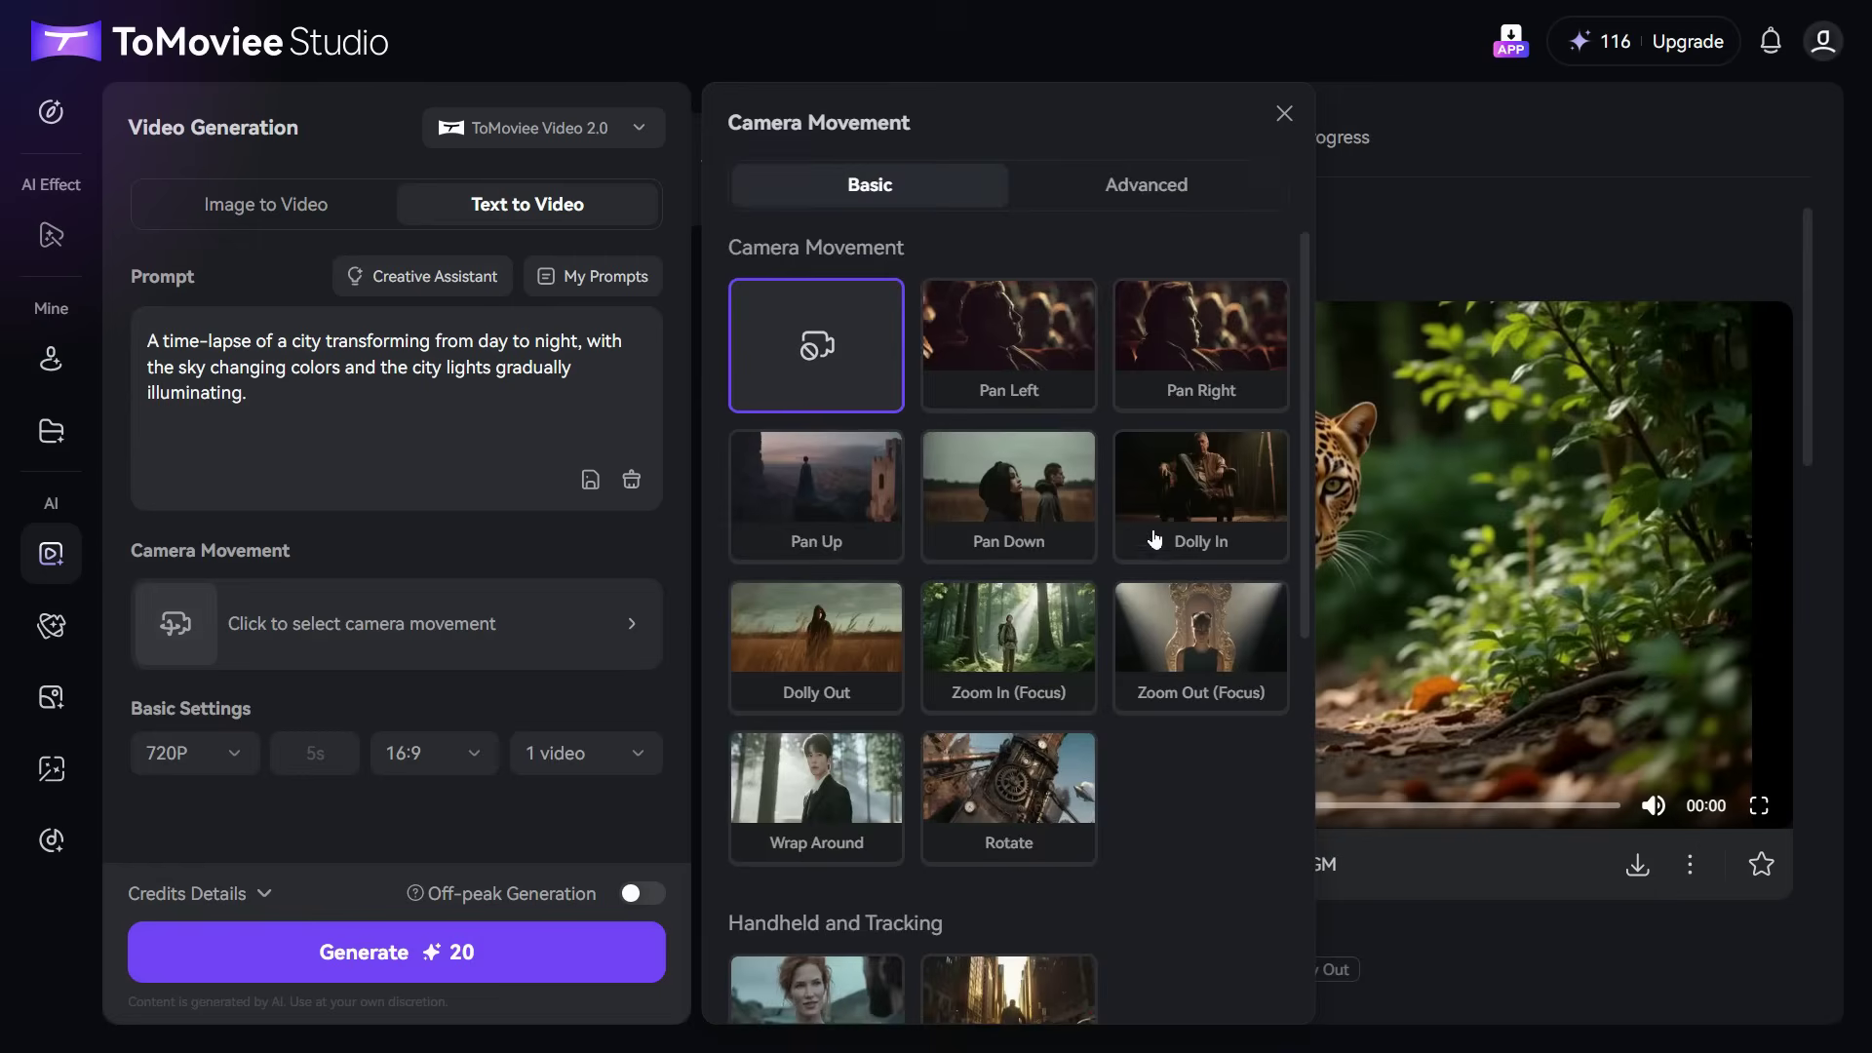
scroll(1214, 488, "down", 7)
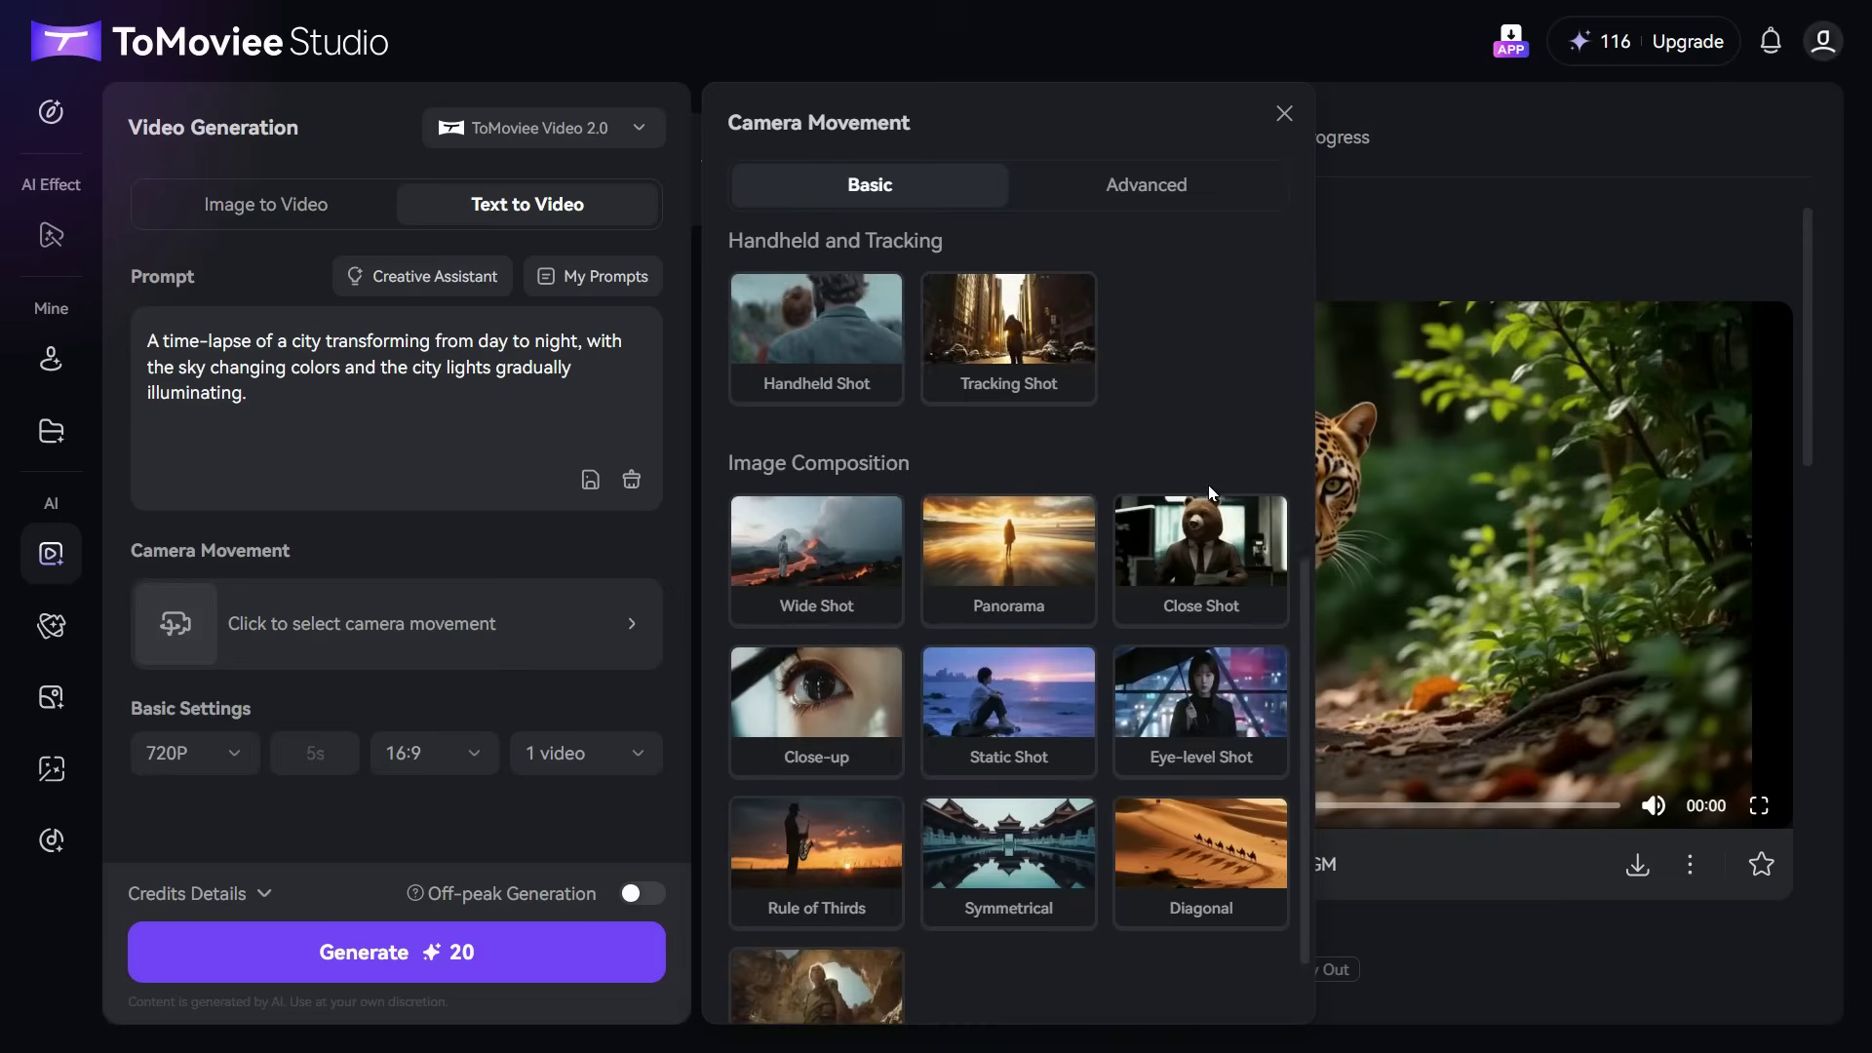
left_click(1021, 557)
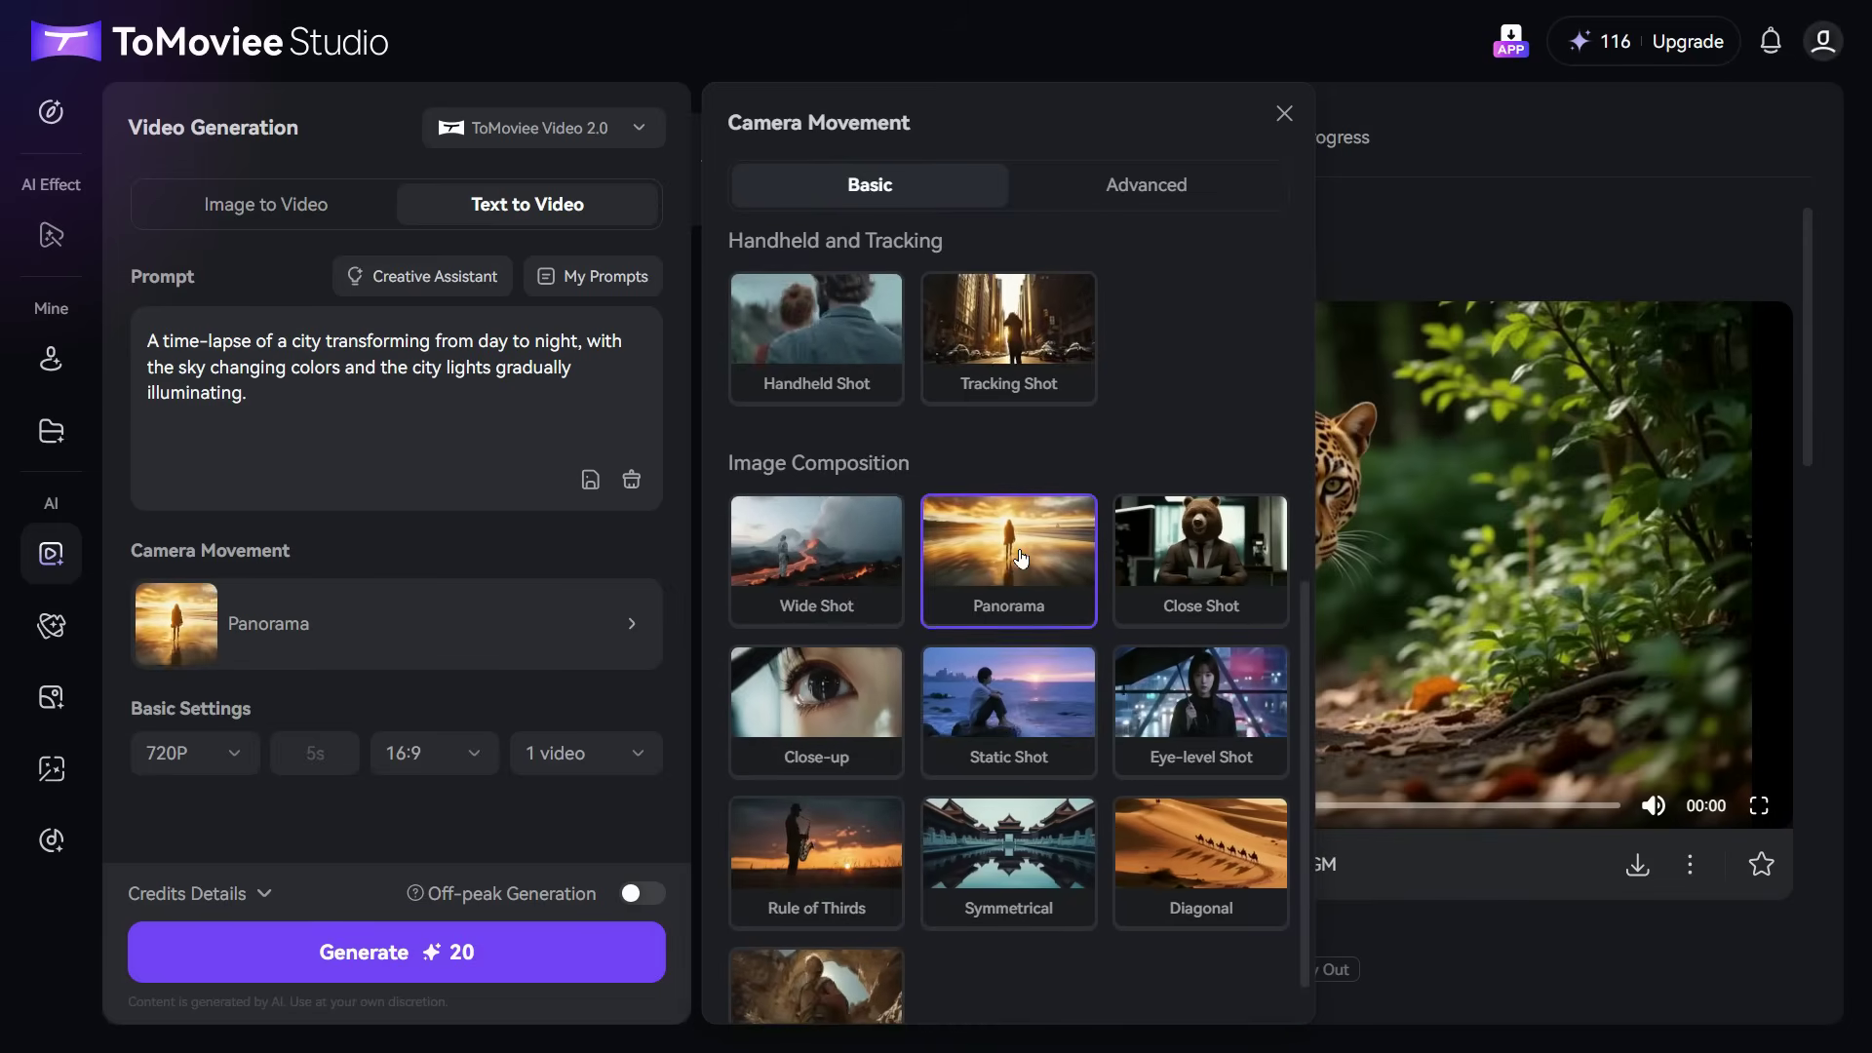
left_click(1284, 113)
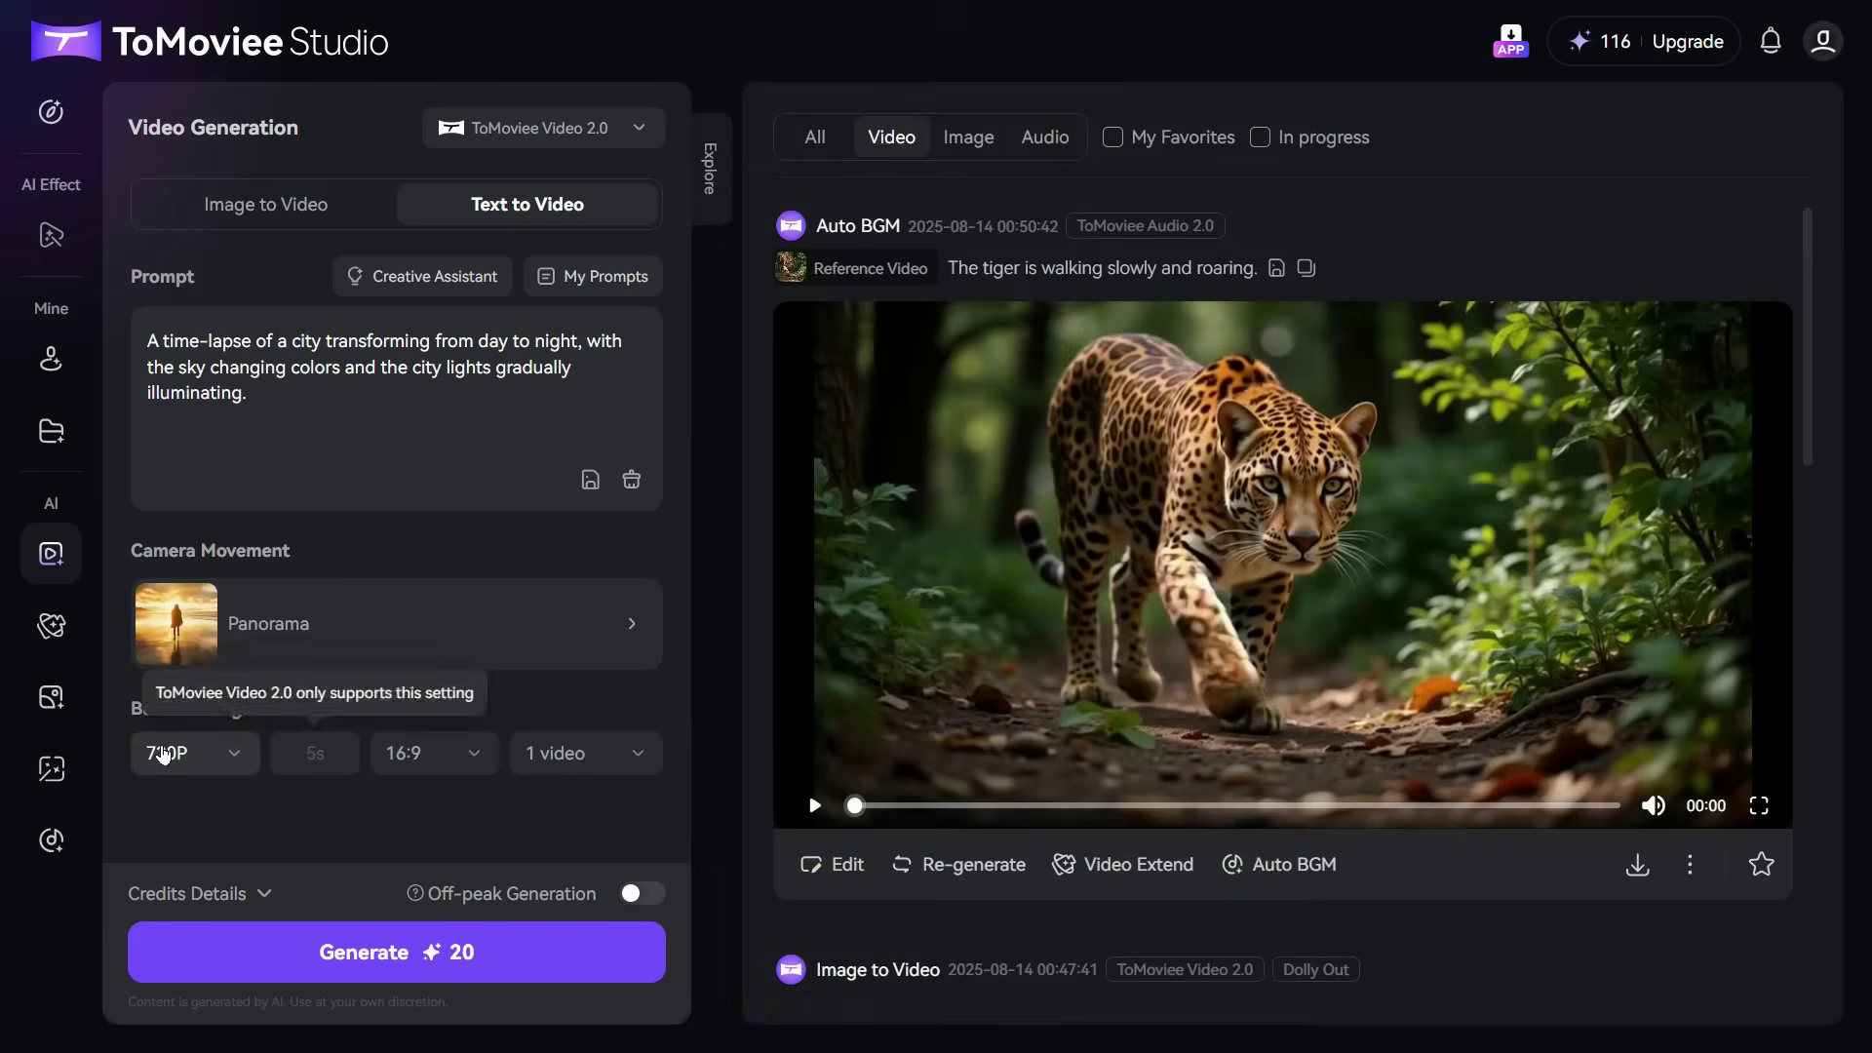
left_click(476, 759)
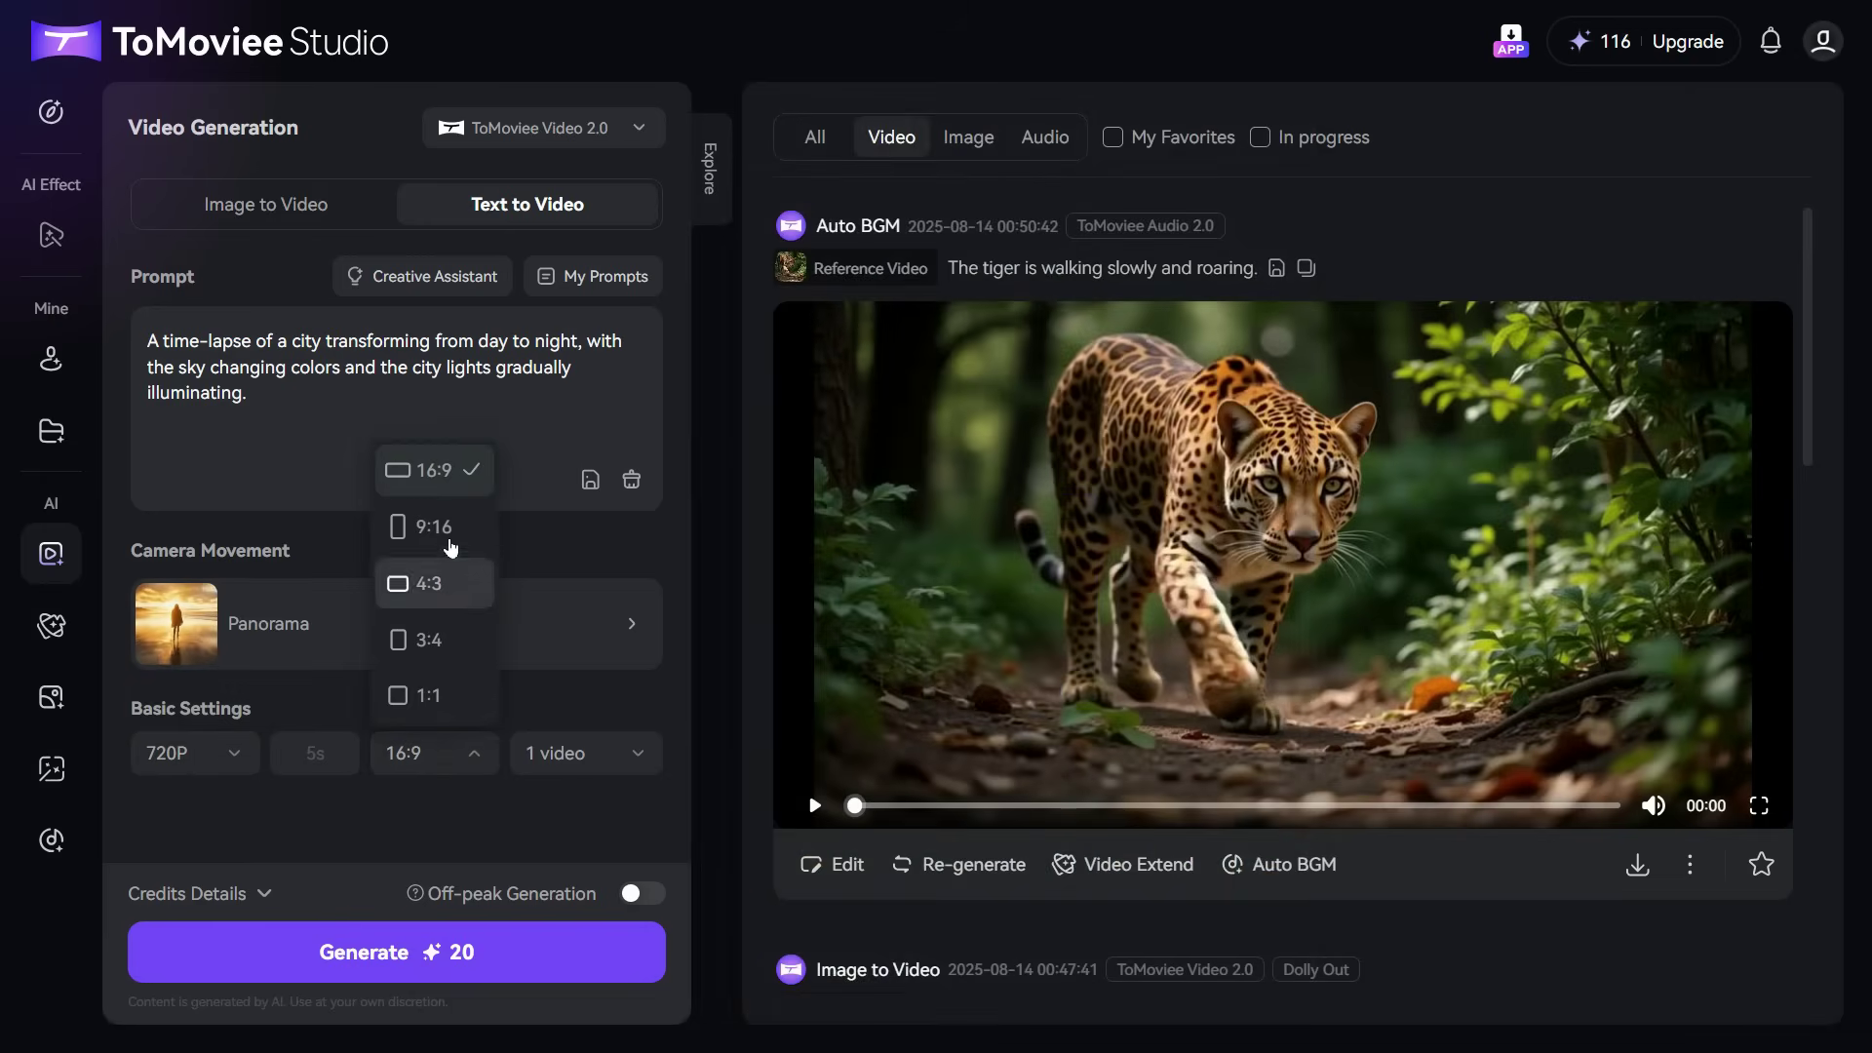
left_click(445, 469)
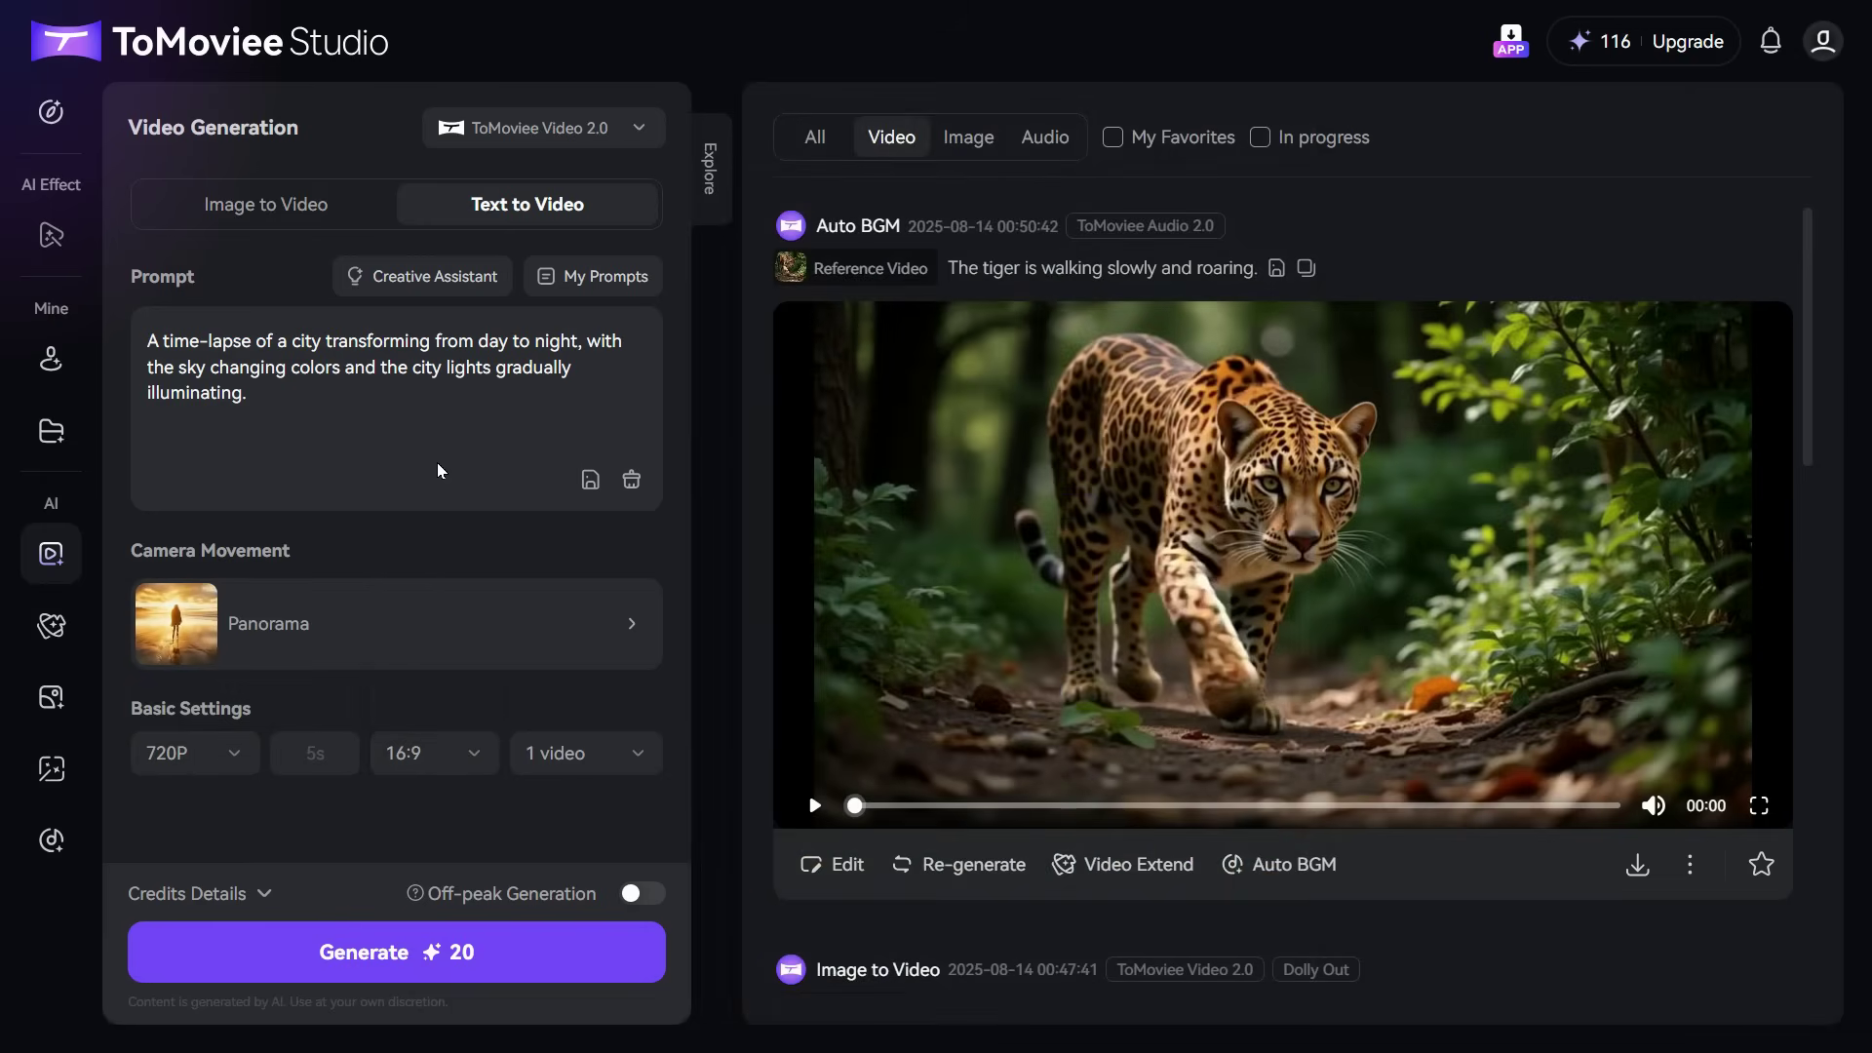
Step: Generate the 16:9 Panorama time-lapse of the city going from day to night
left_click(421, 955)
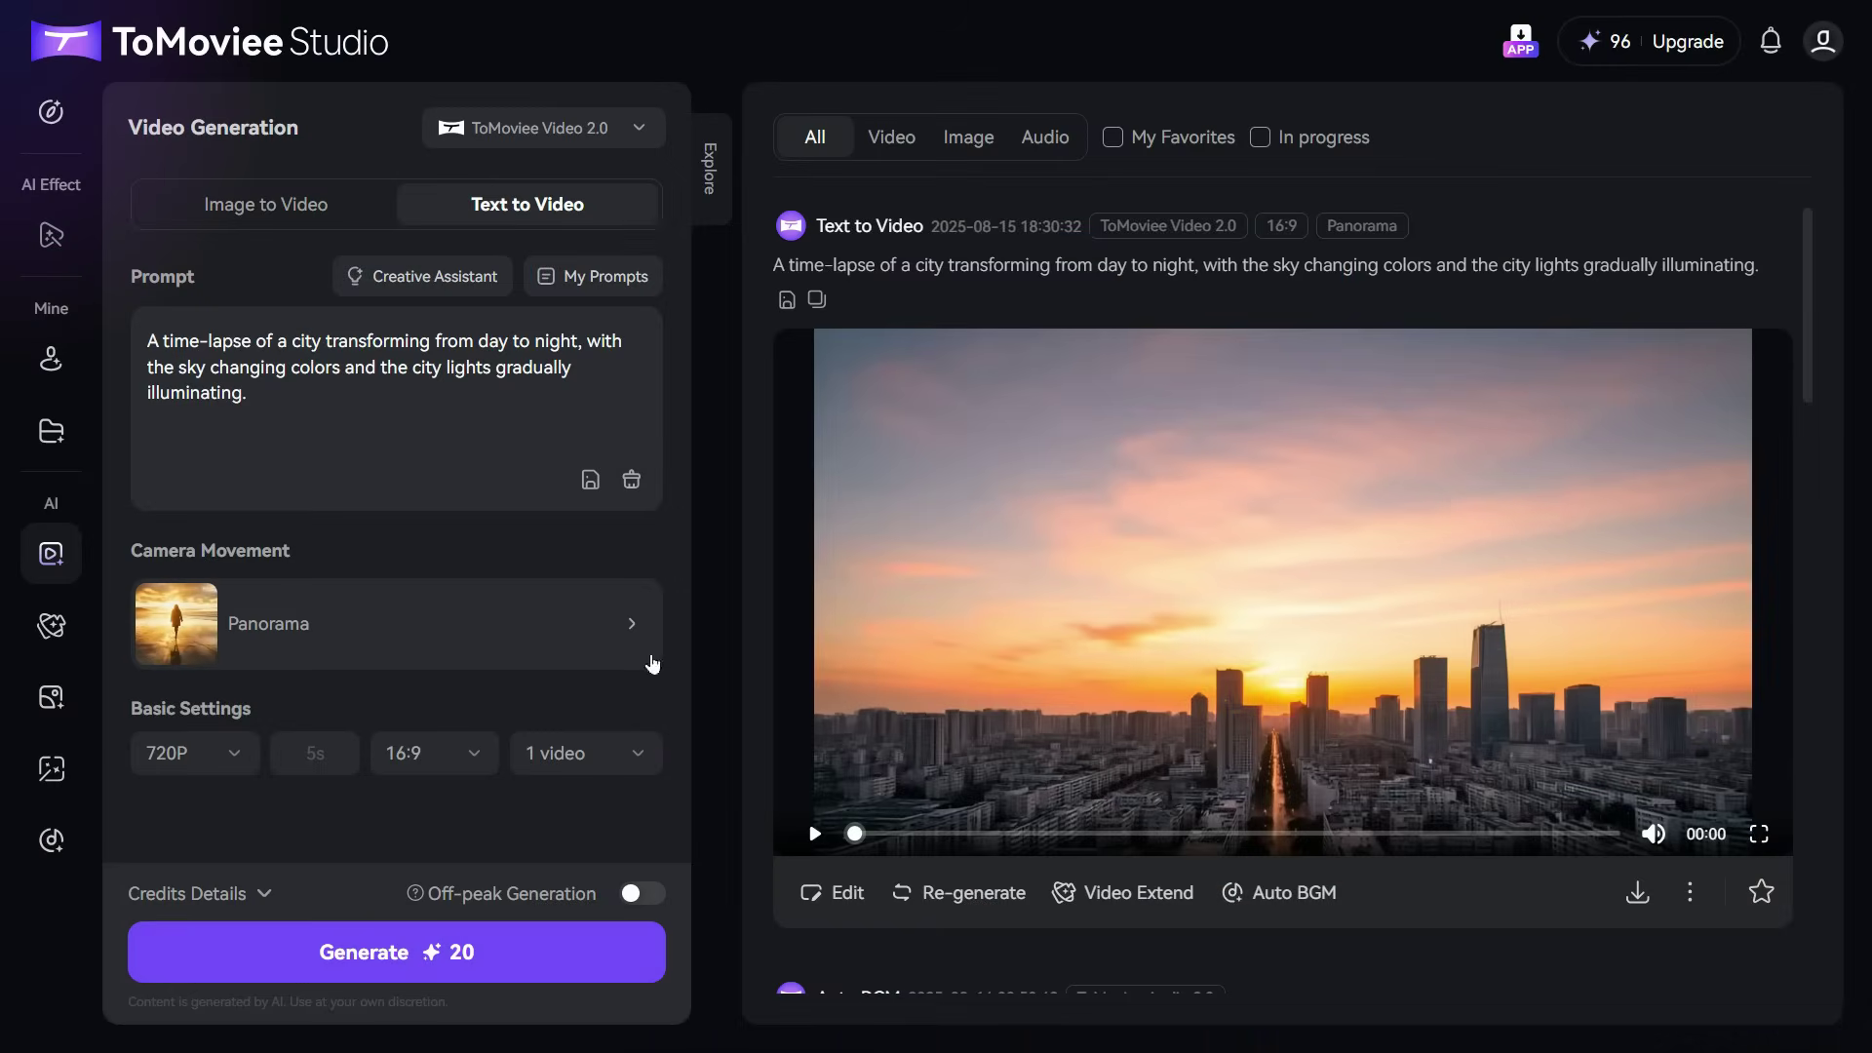
Step: Replace the prompt with the snowy-street woman in a tan coat and generate it with Advanced Jib Down
left_click(632, 479)
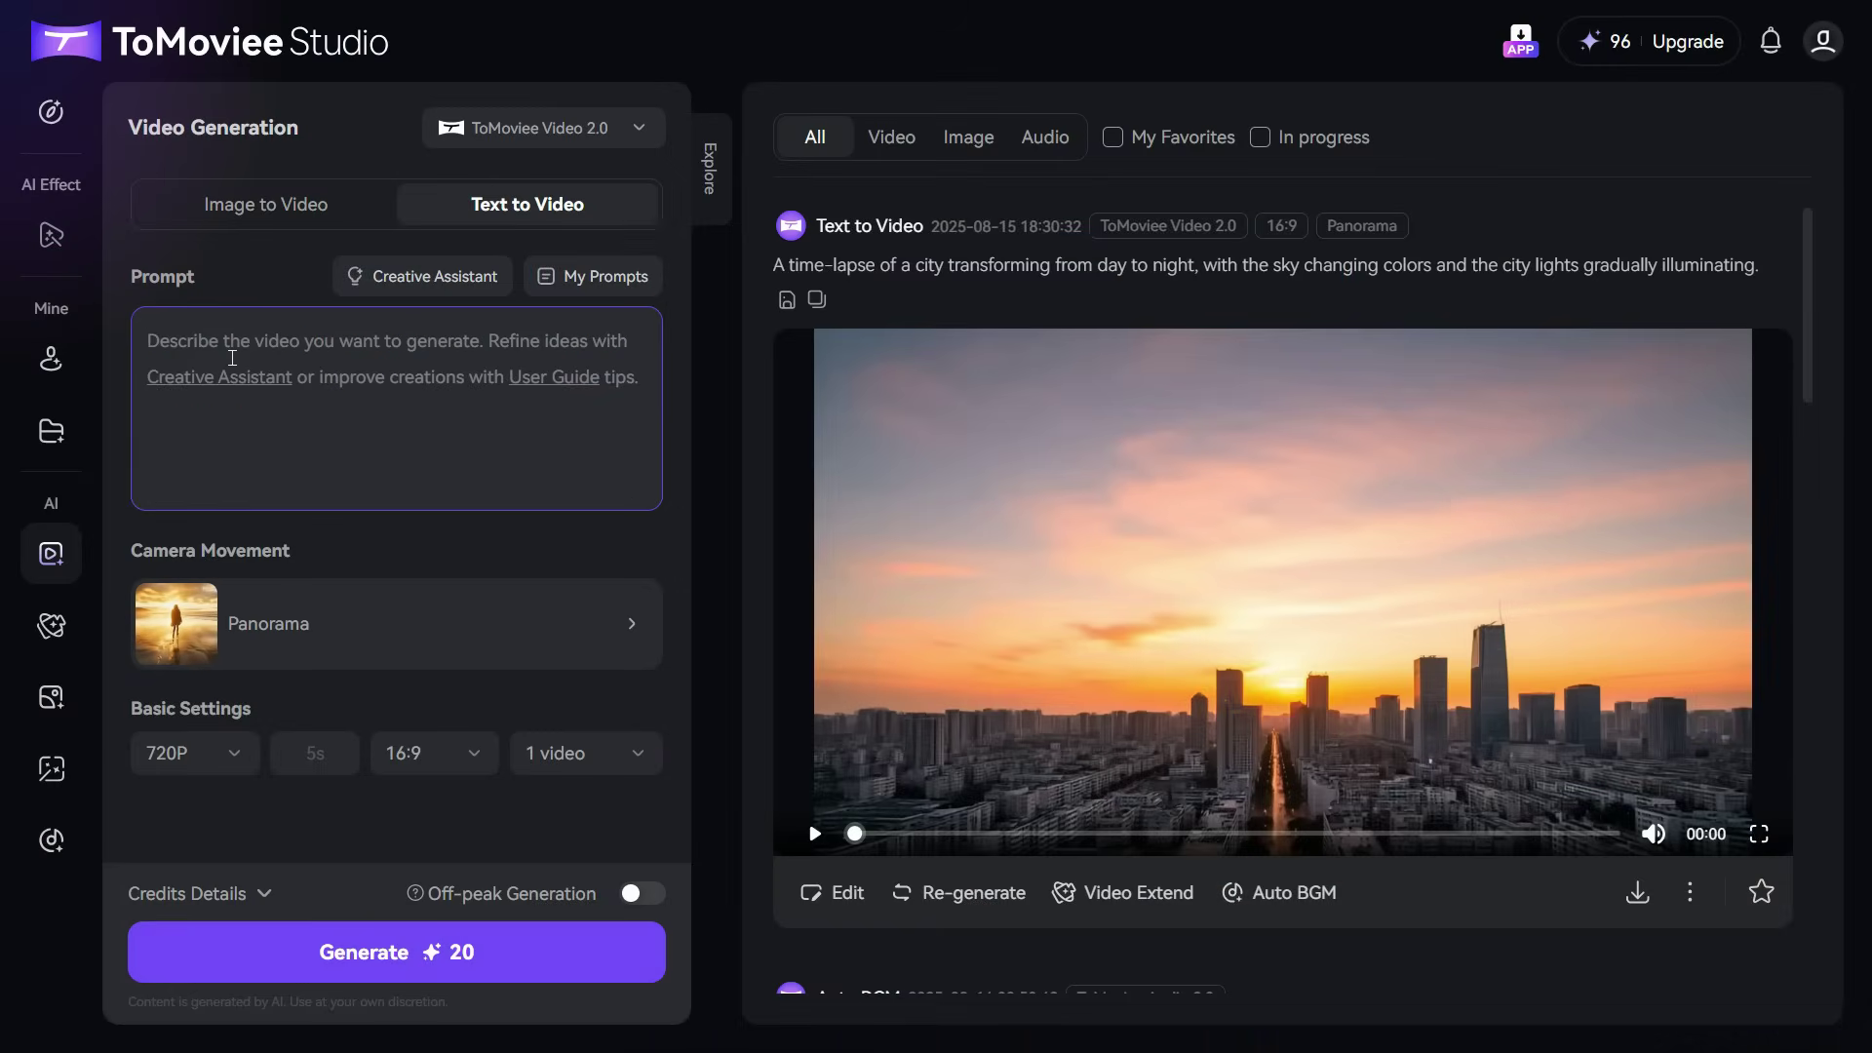
type("A woman strolls down a snow-covered street, surrounded by charming, illuminated cottages, She wears a warm, tan coat and a cozy scarf, with her hands tucked into her pockets.")
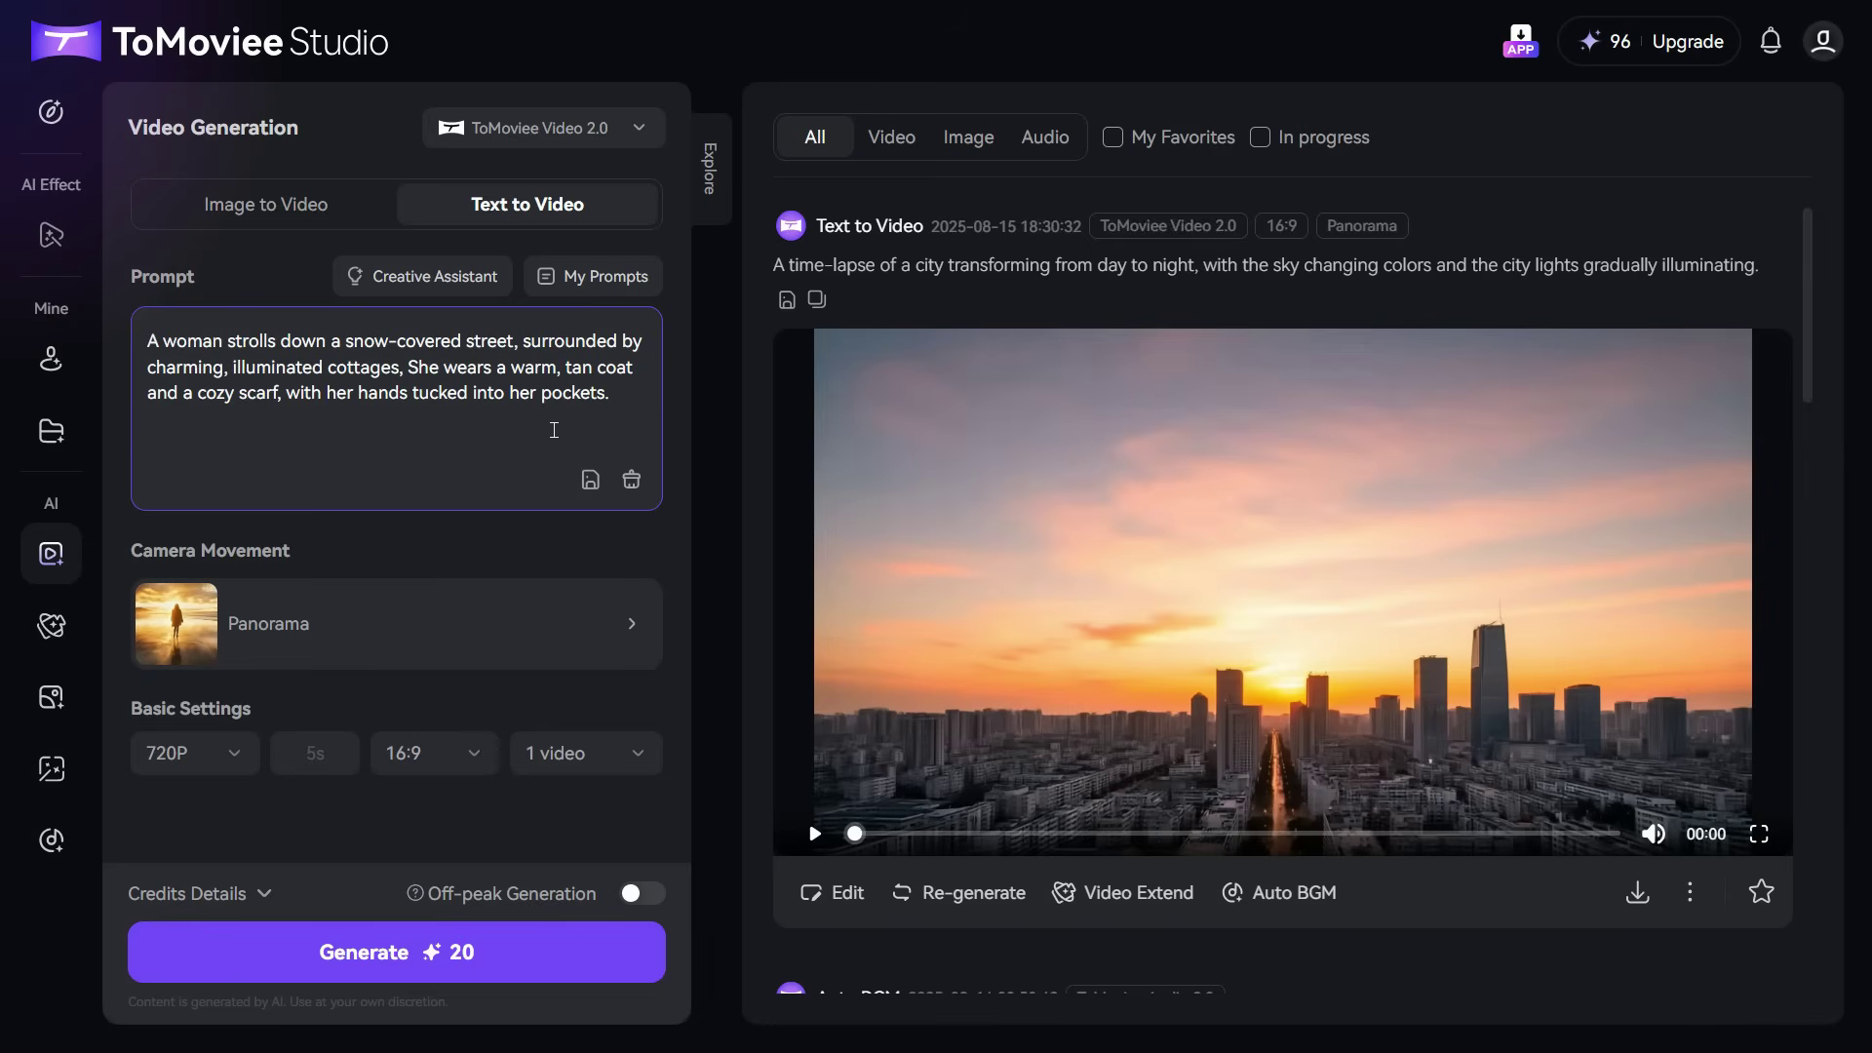
left_click(576, 620)
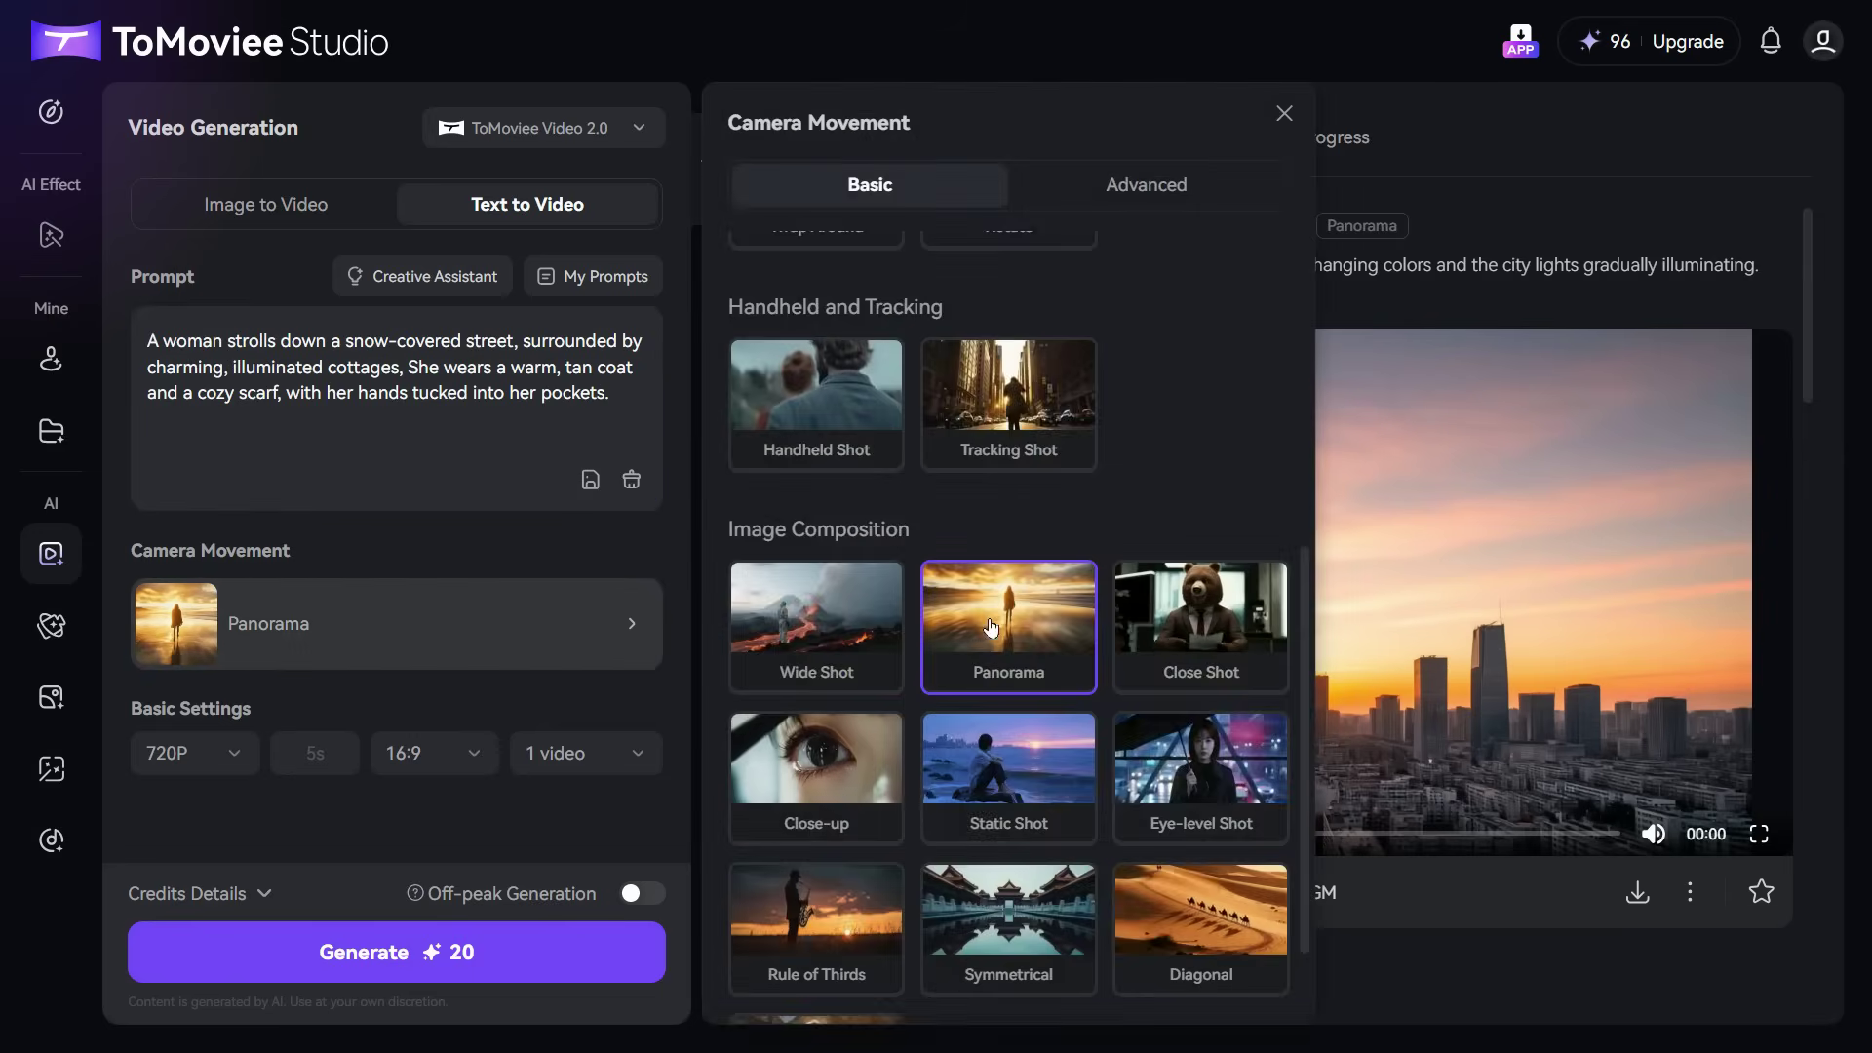
left_click(1146, 185)
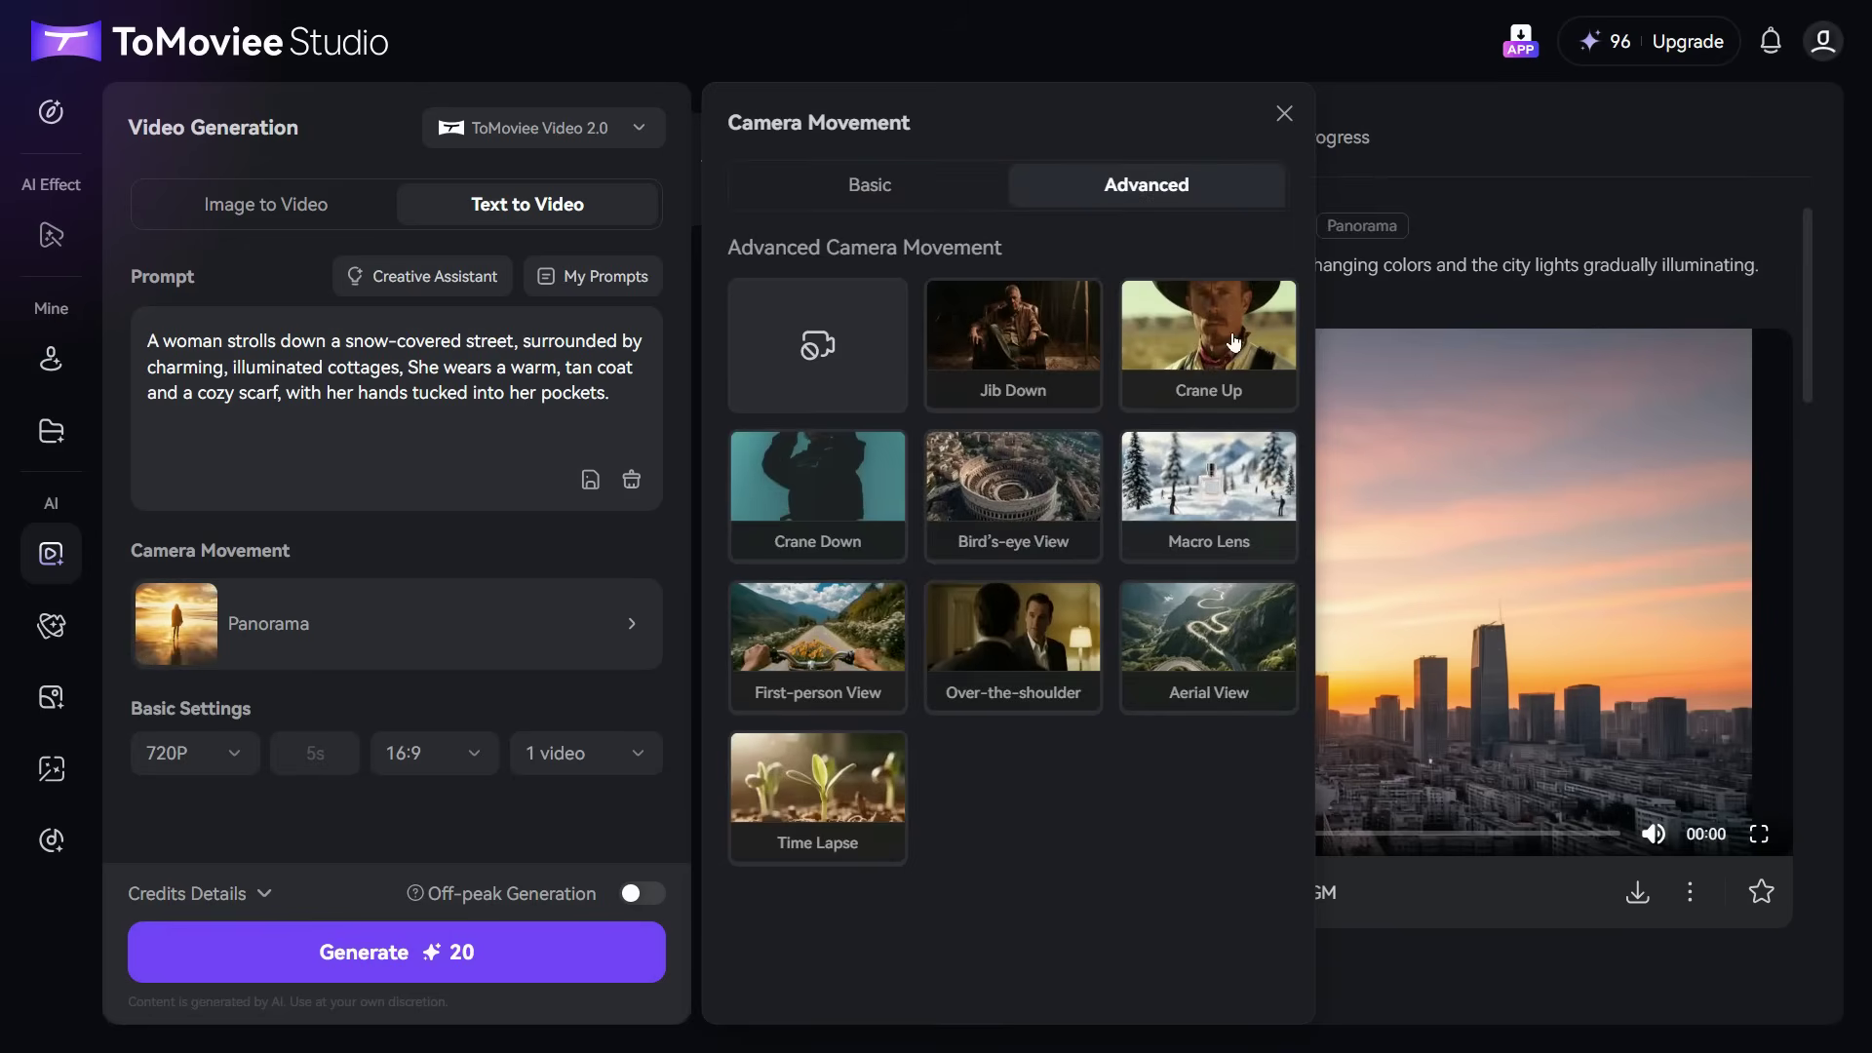
left_click(1013, 341)
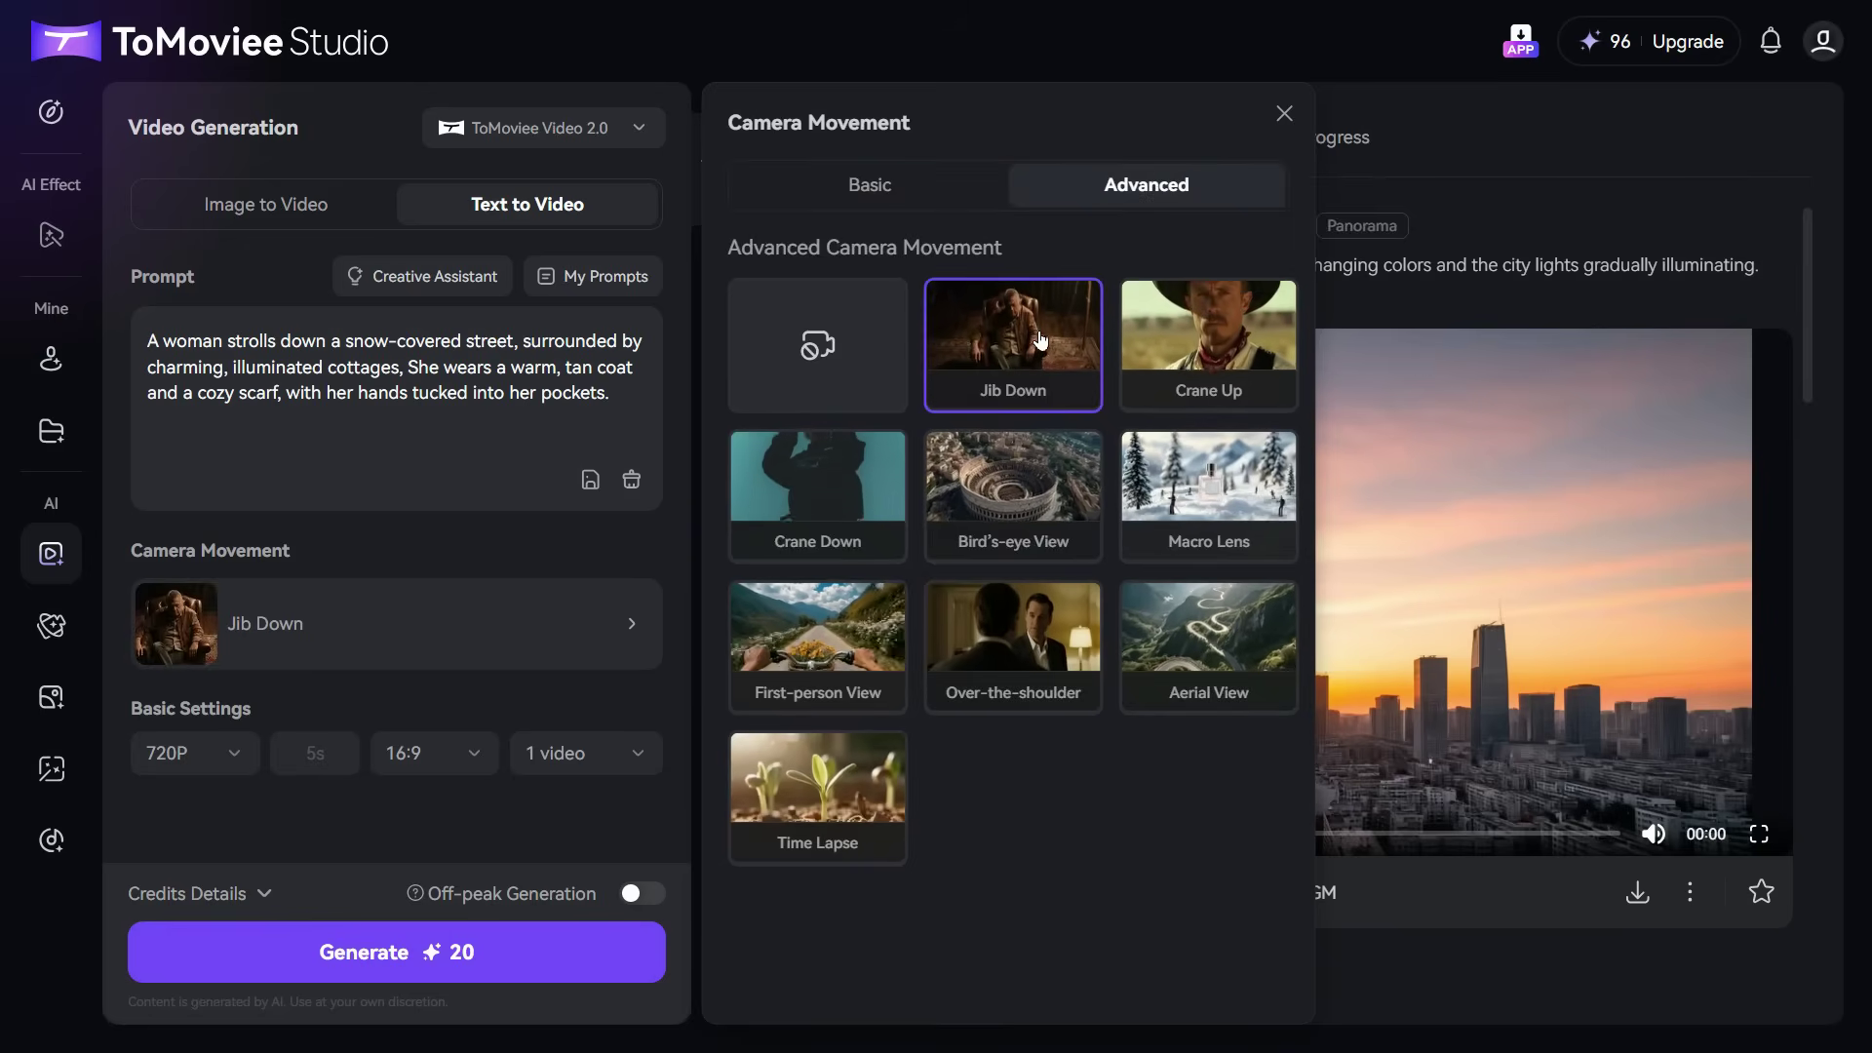
left_click(1289, 114)
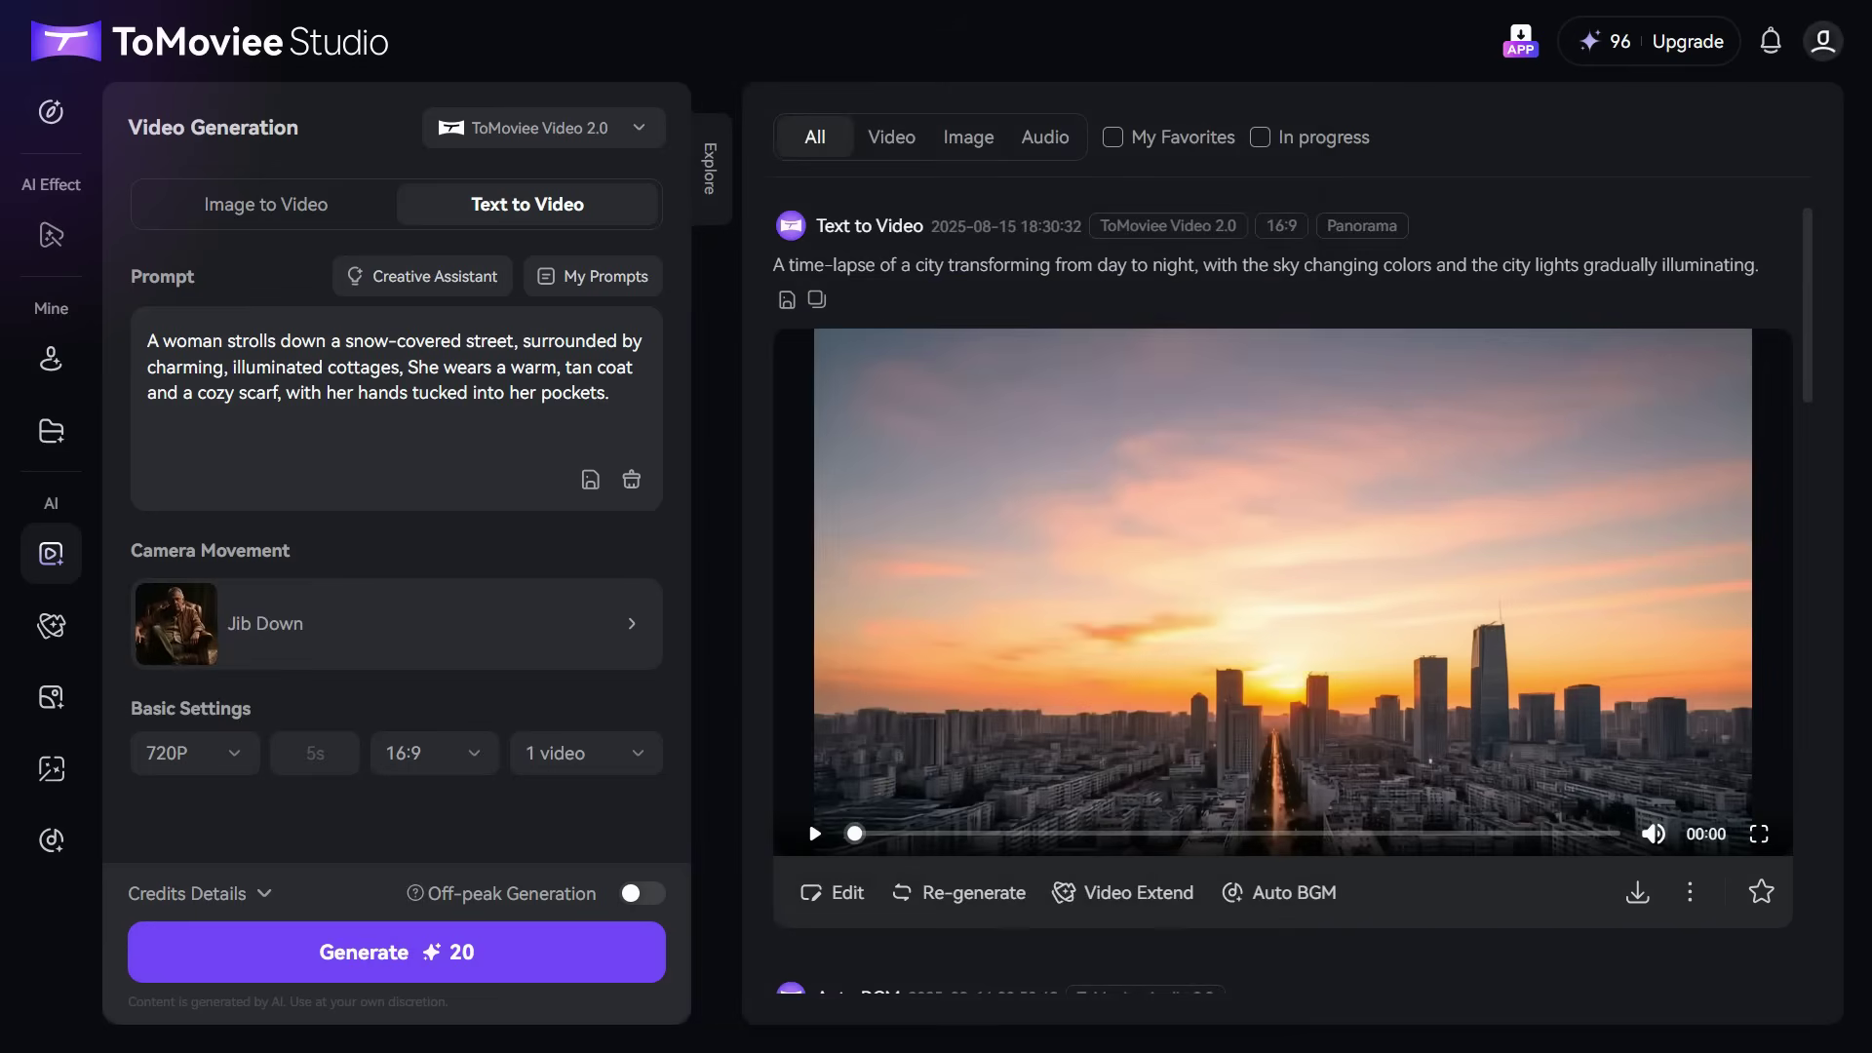
left_click(405, 953)
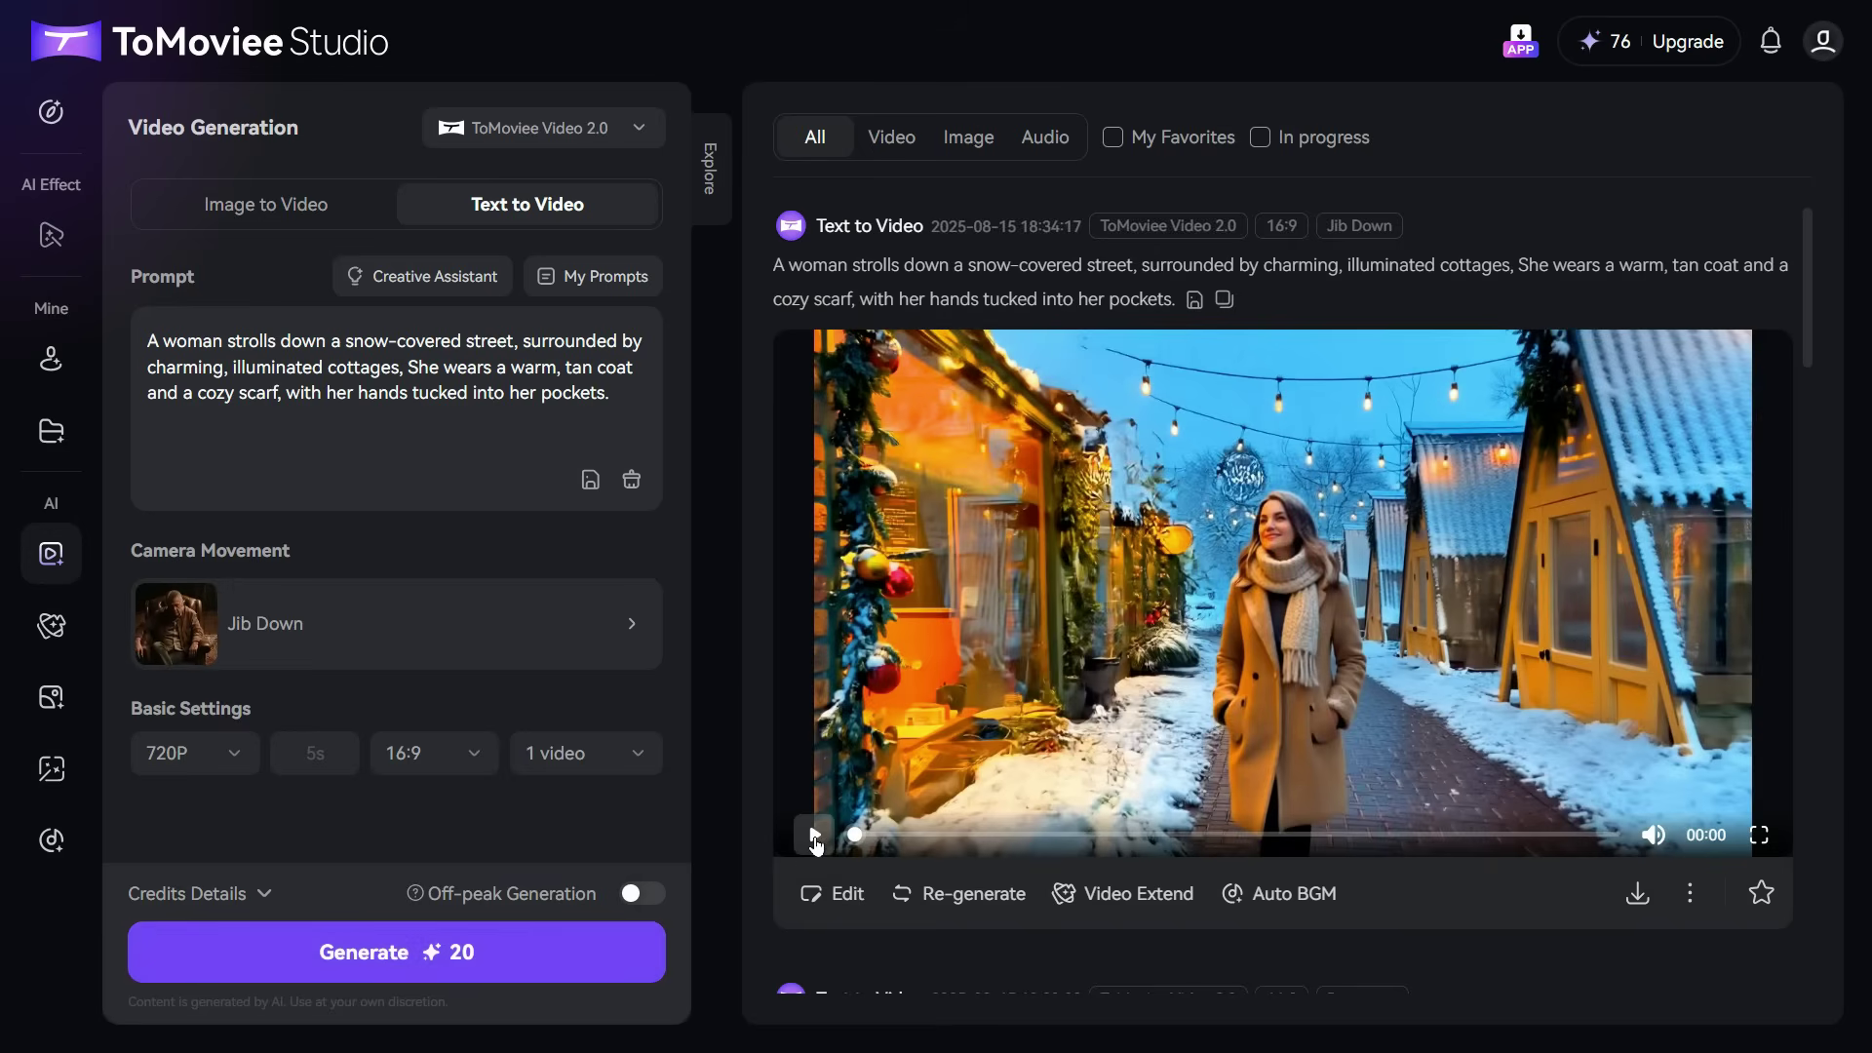
Step: Play the newly generated snowy-street video
left_click(815, 835)
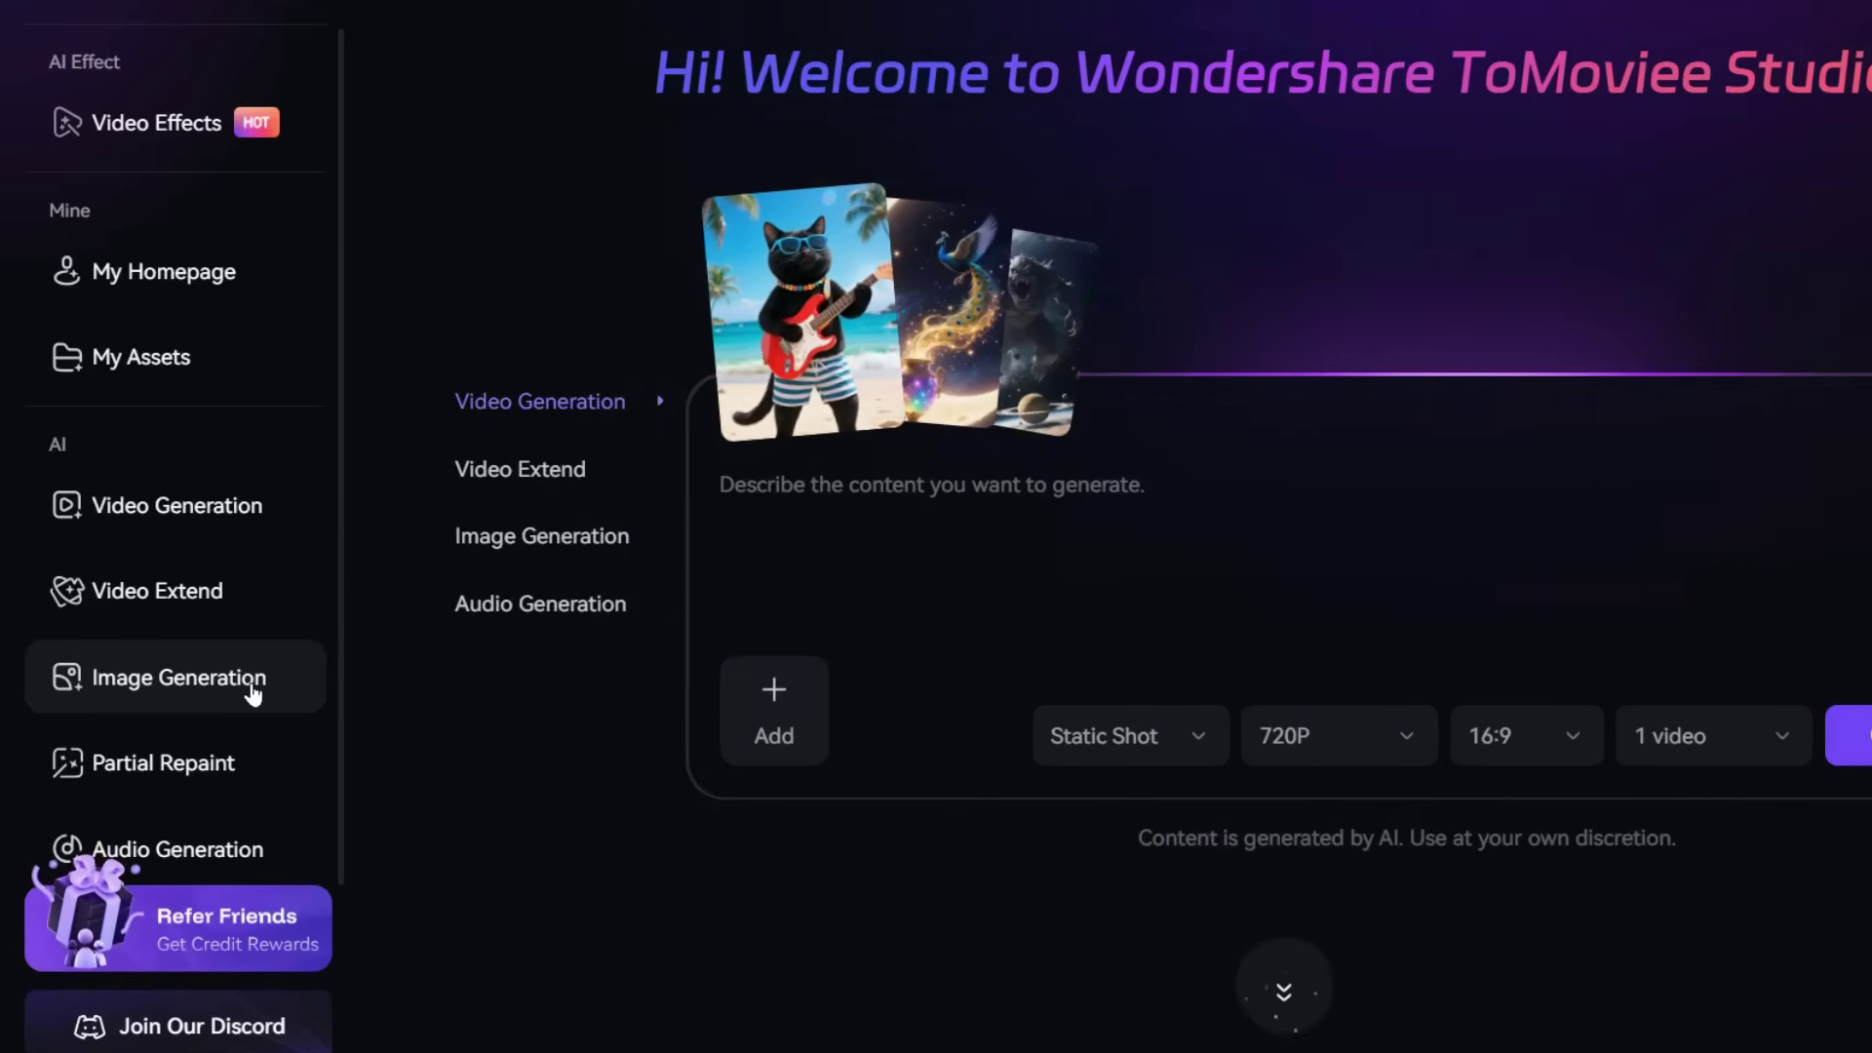
Step: In Image Generation, paste the New York street prompt and upload portrait 2 as Subject reference
left_click(160, 683)
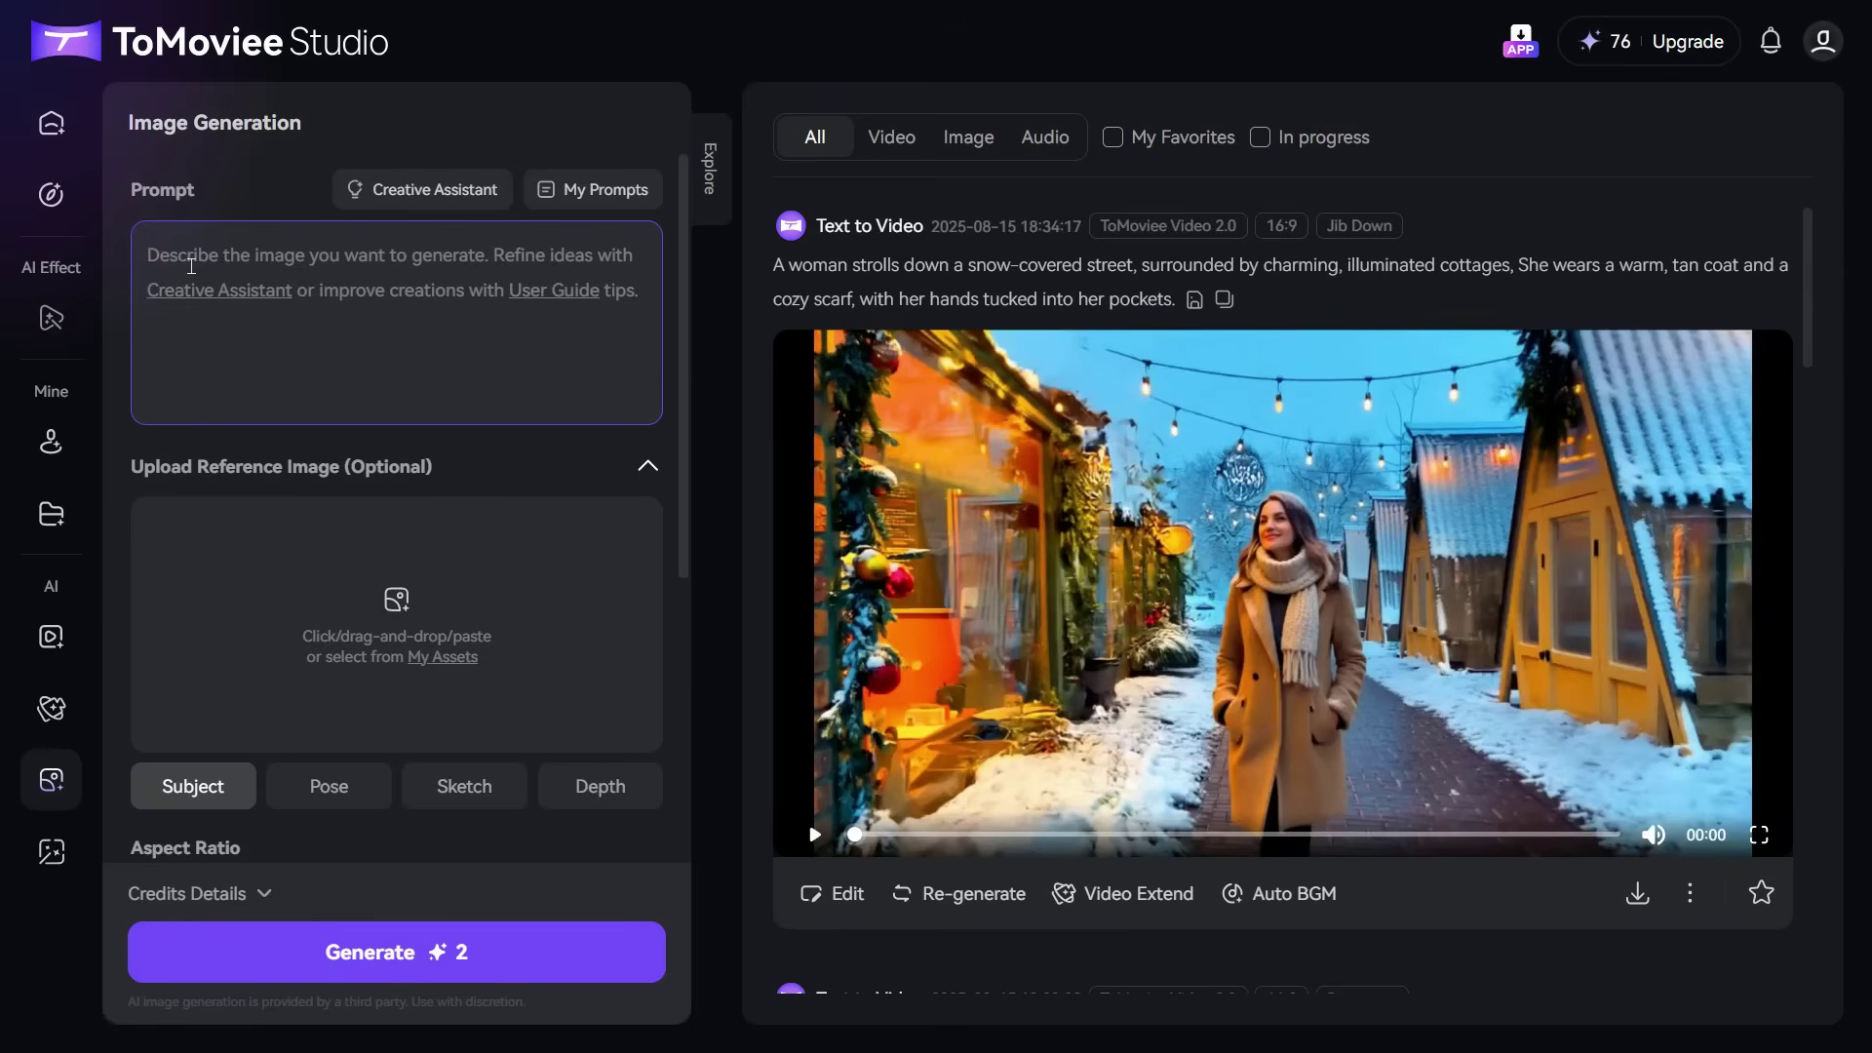
type("A beautiful woman walking in the street of New York.")
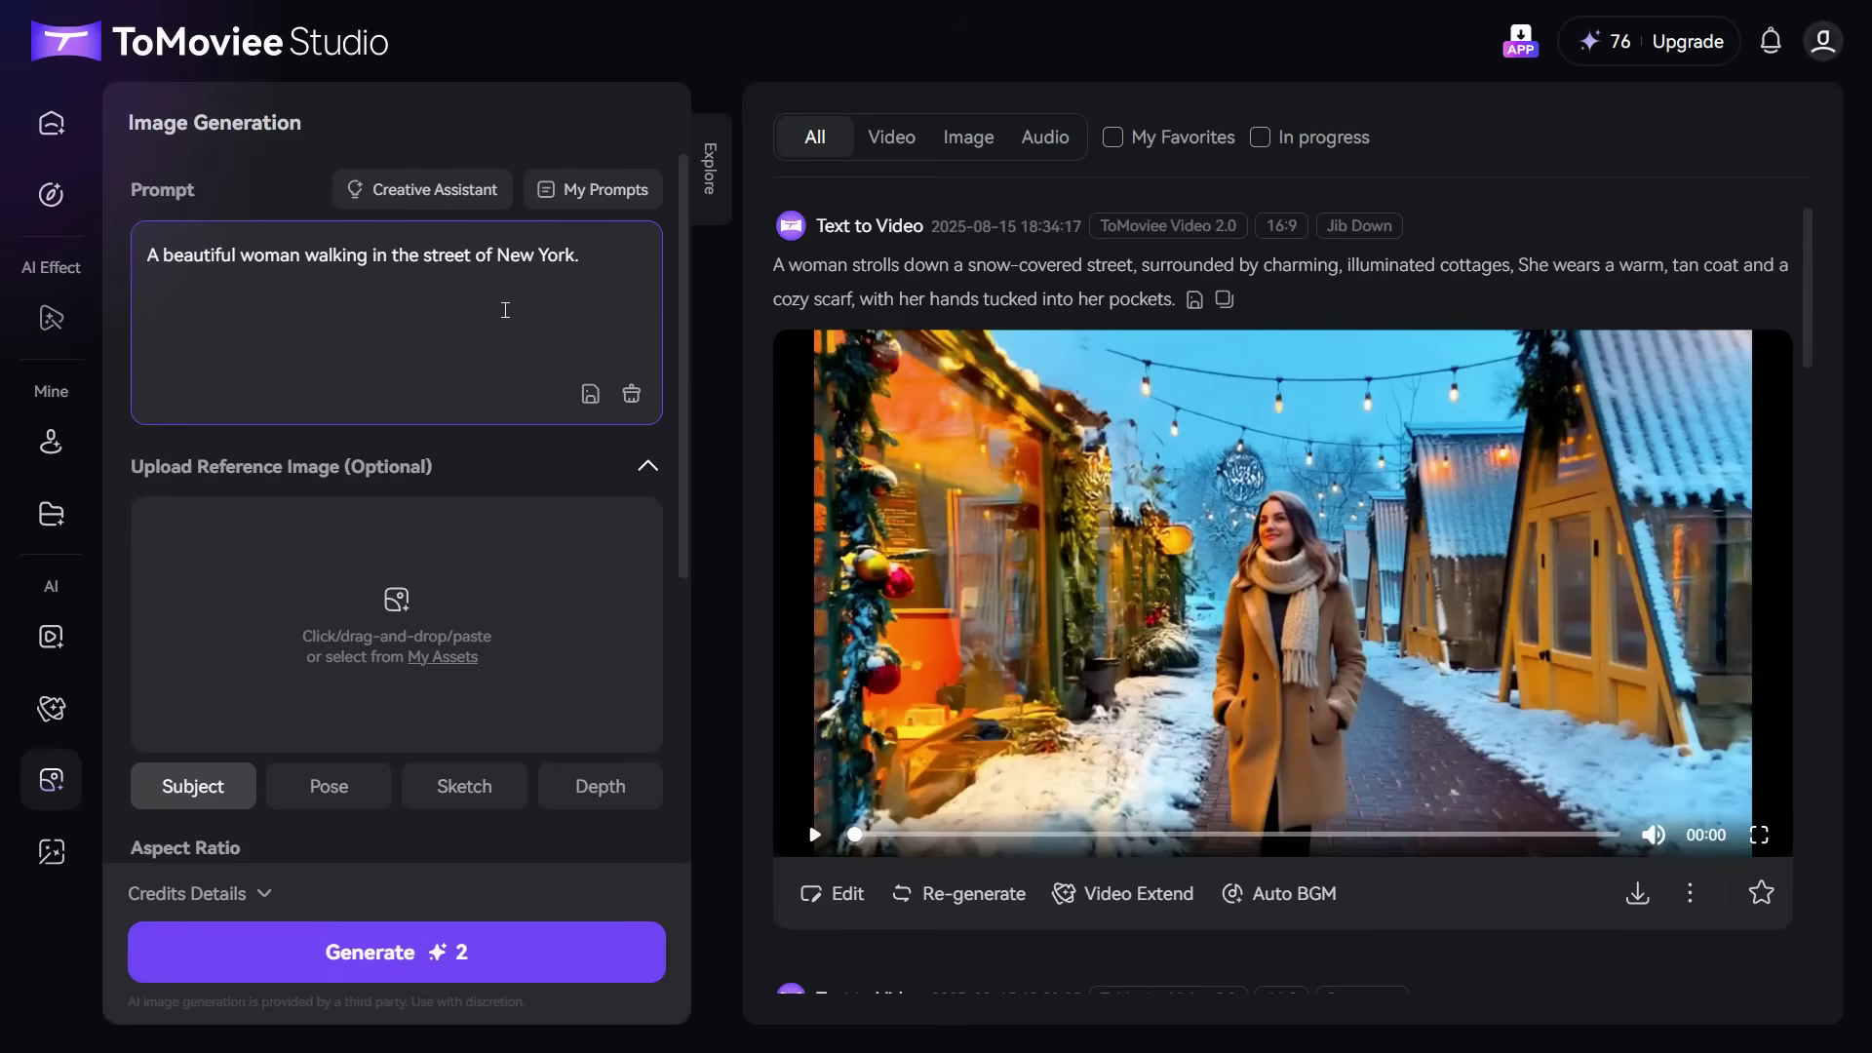
left_click(397, 606)
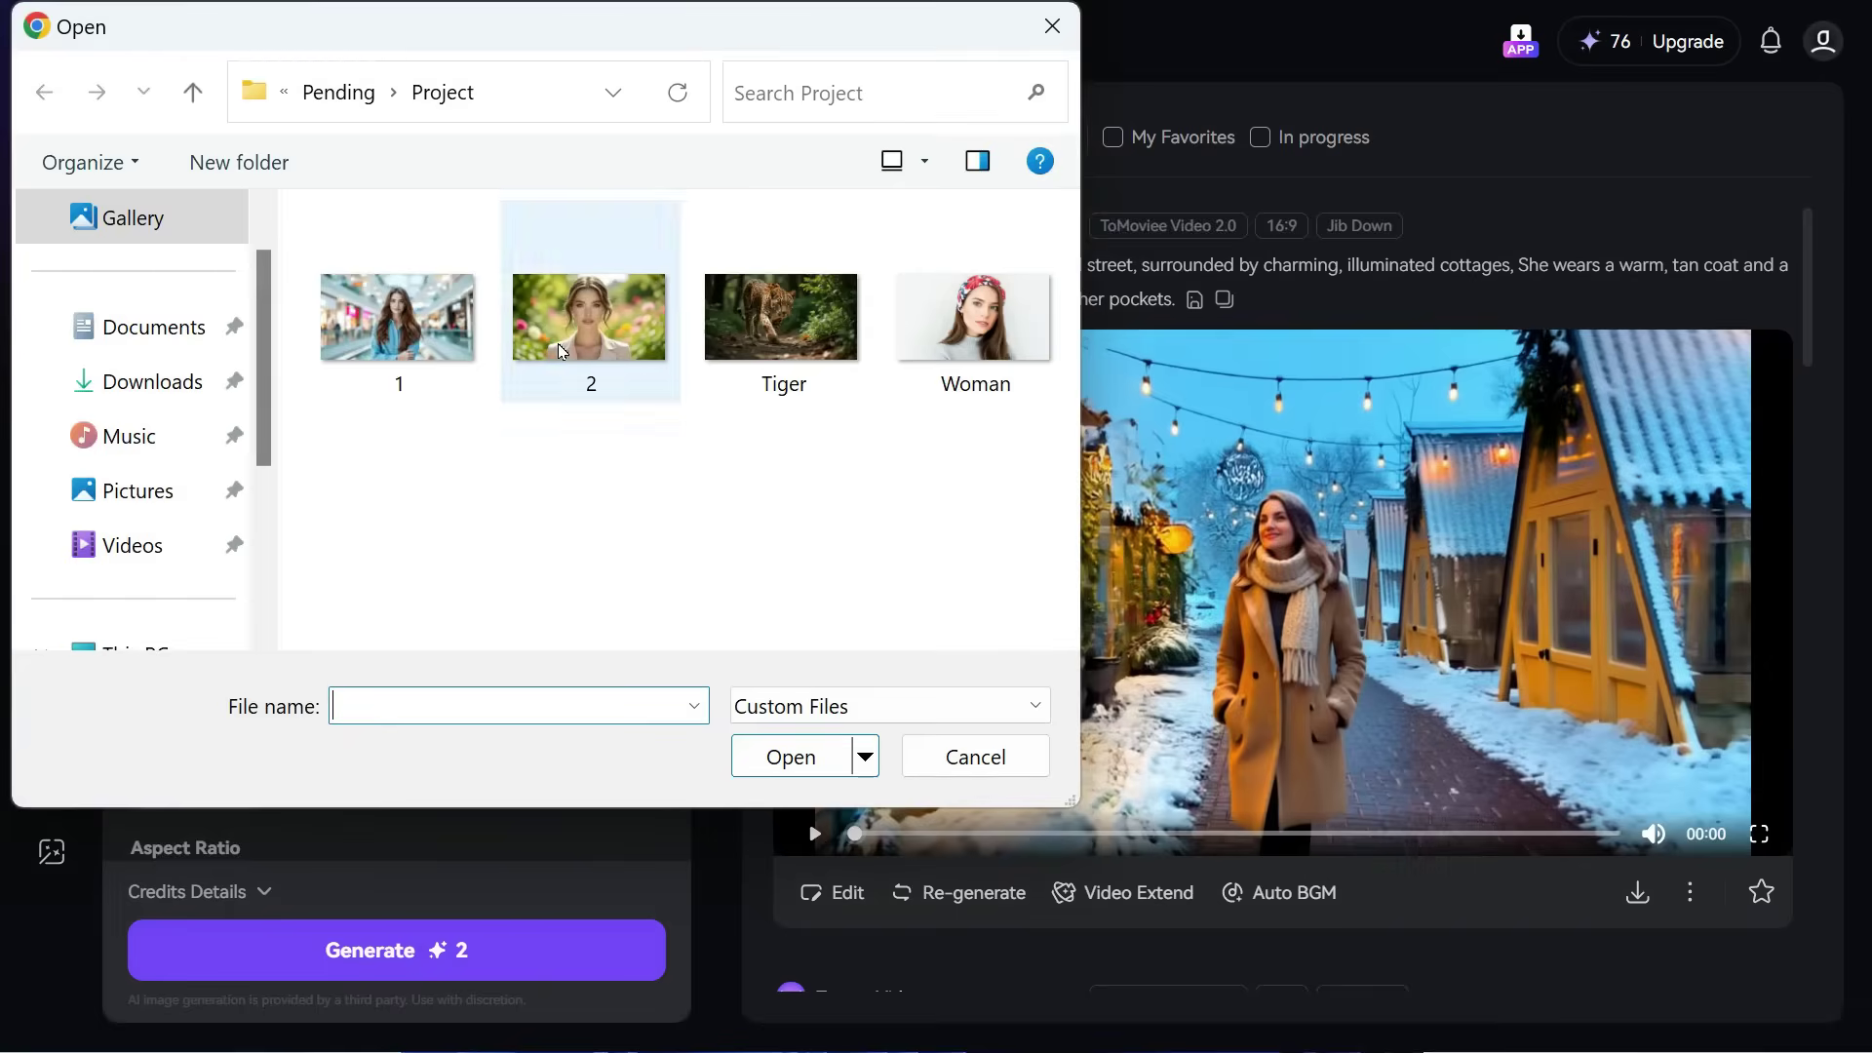
double_click(561, 349)
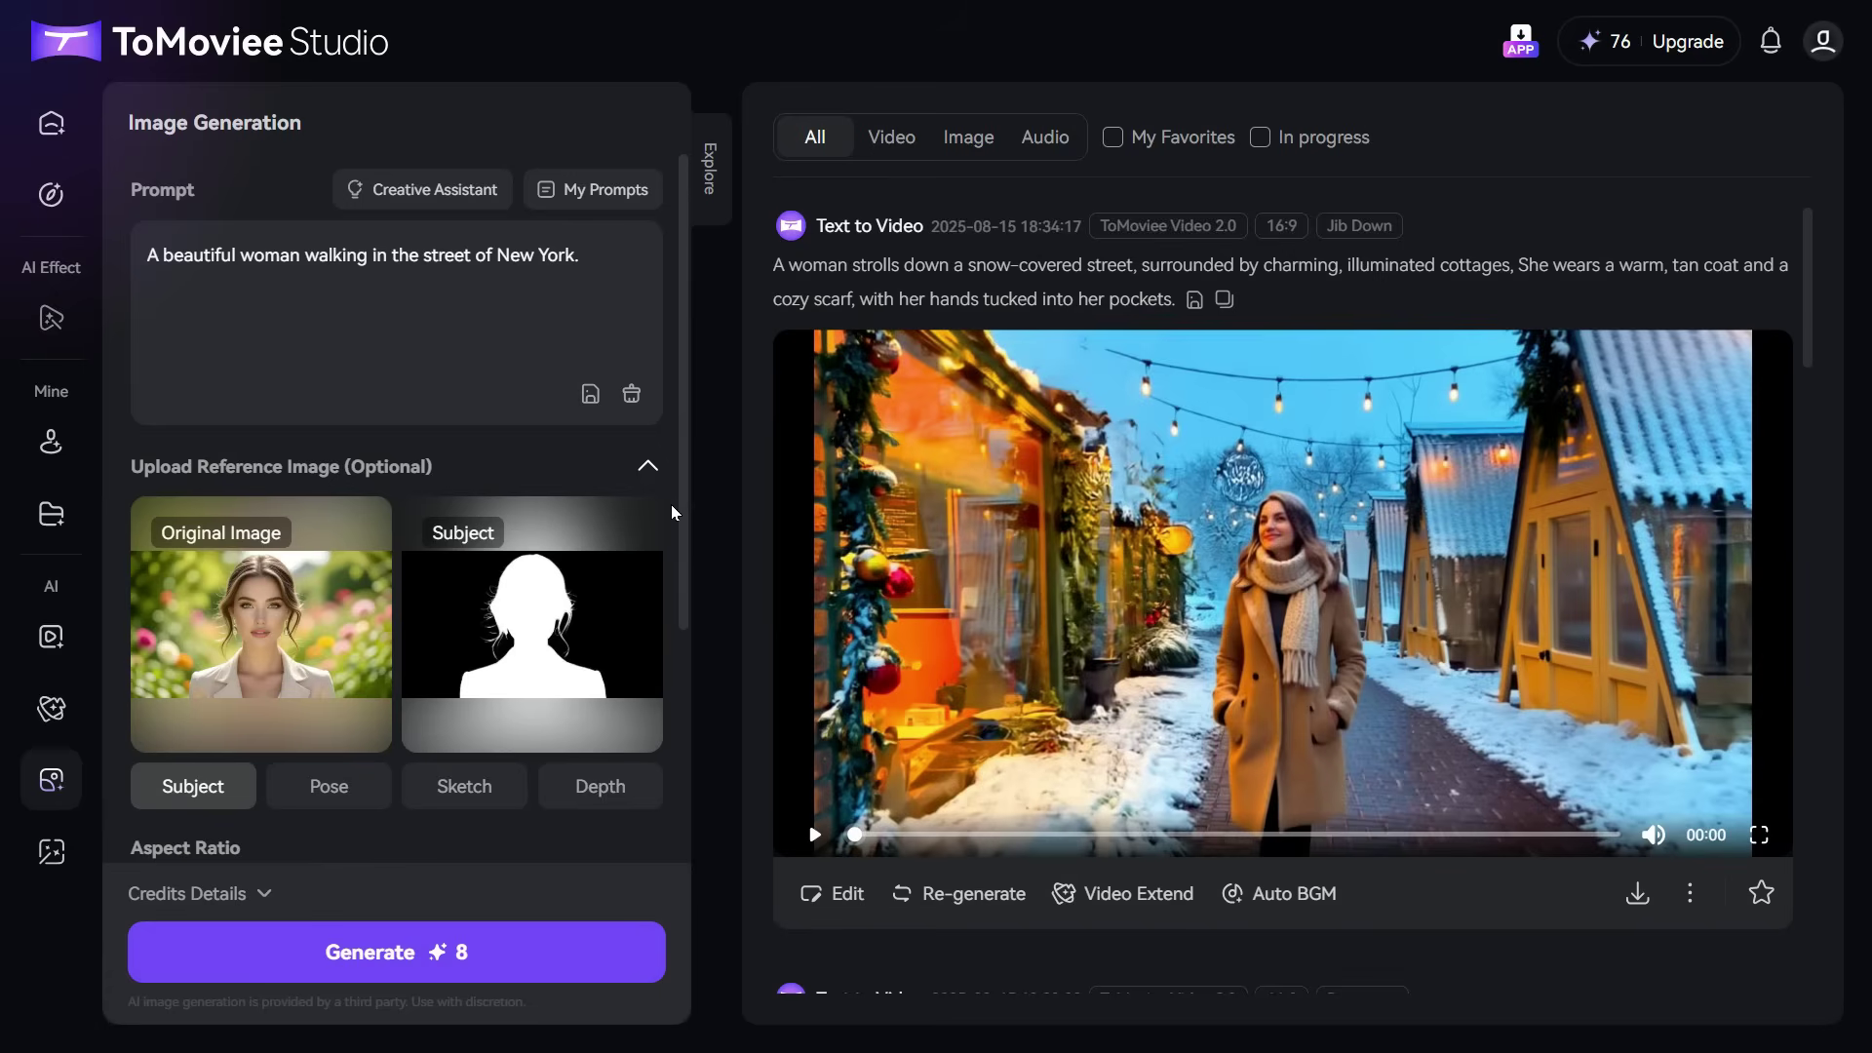
mouse_move(195, 797)
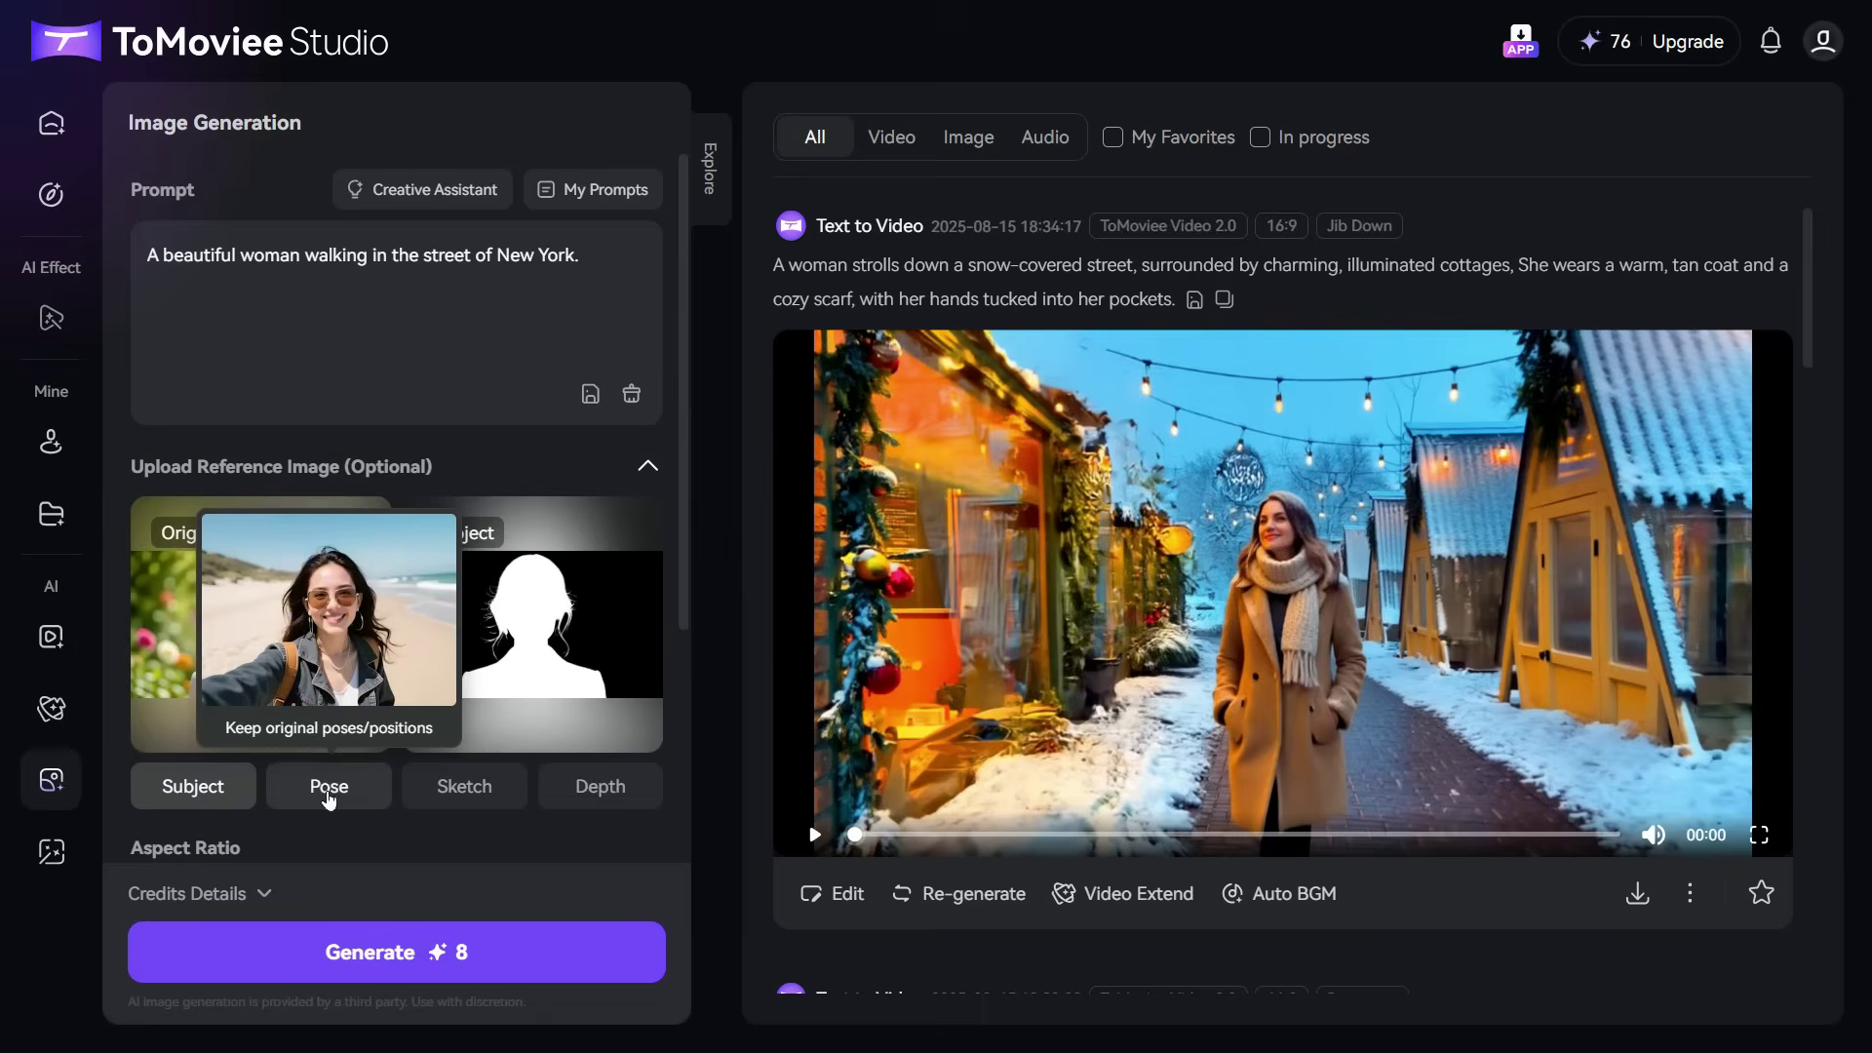
mouse_move(589, 782)
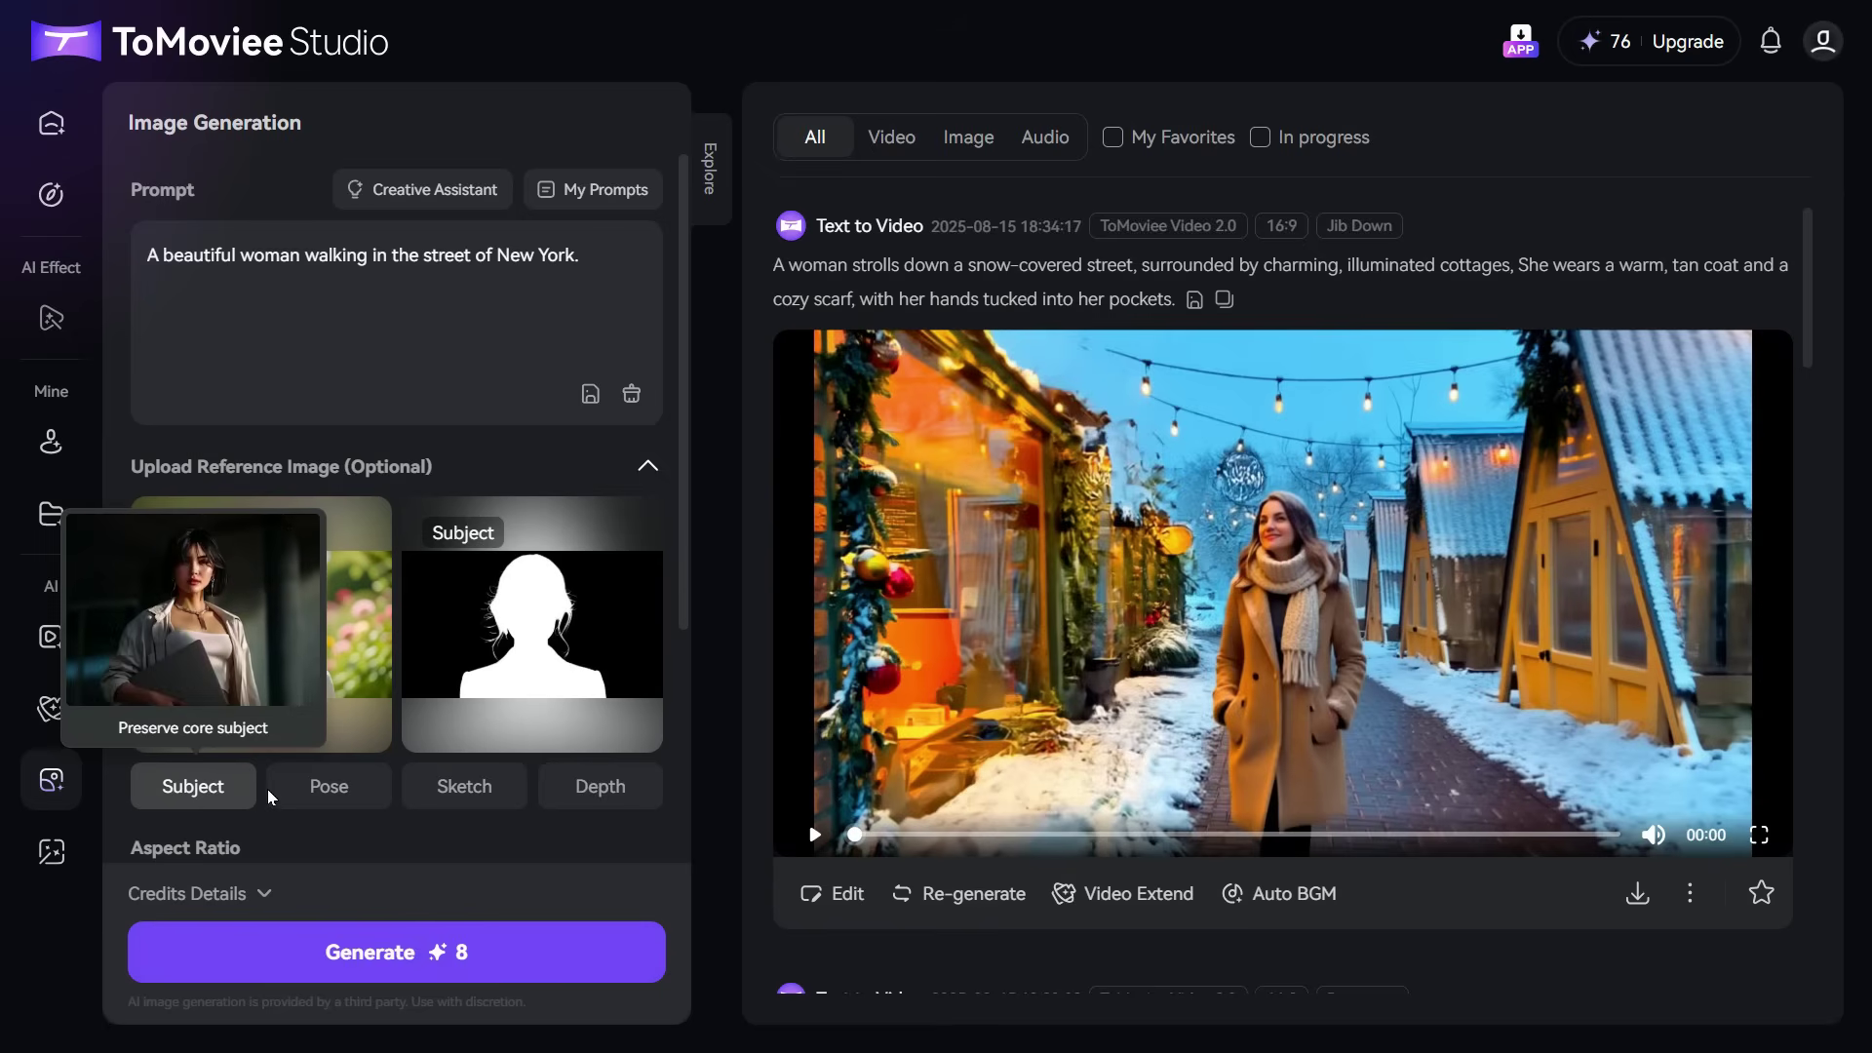
mouse_move(327, 792)
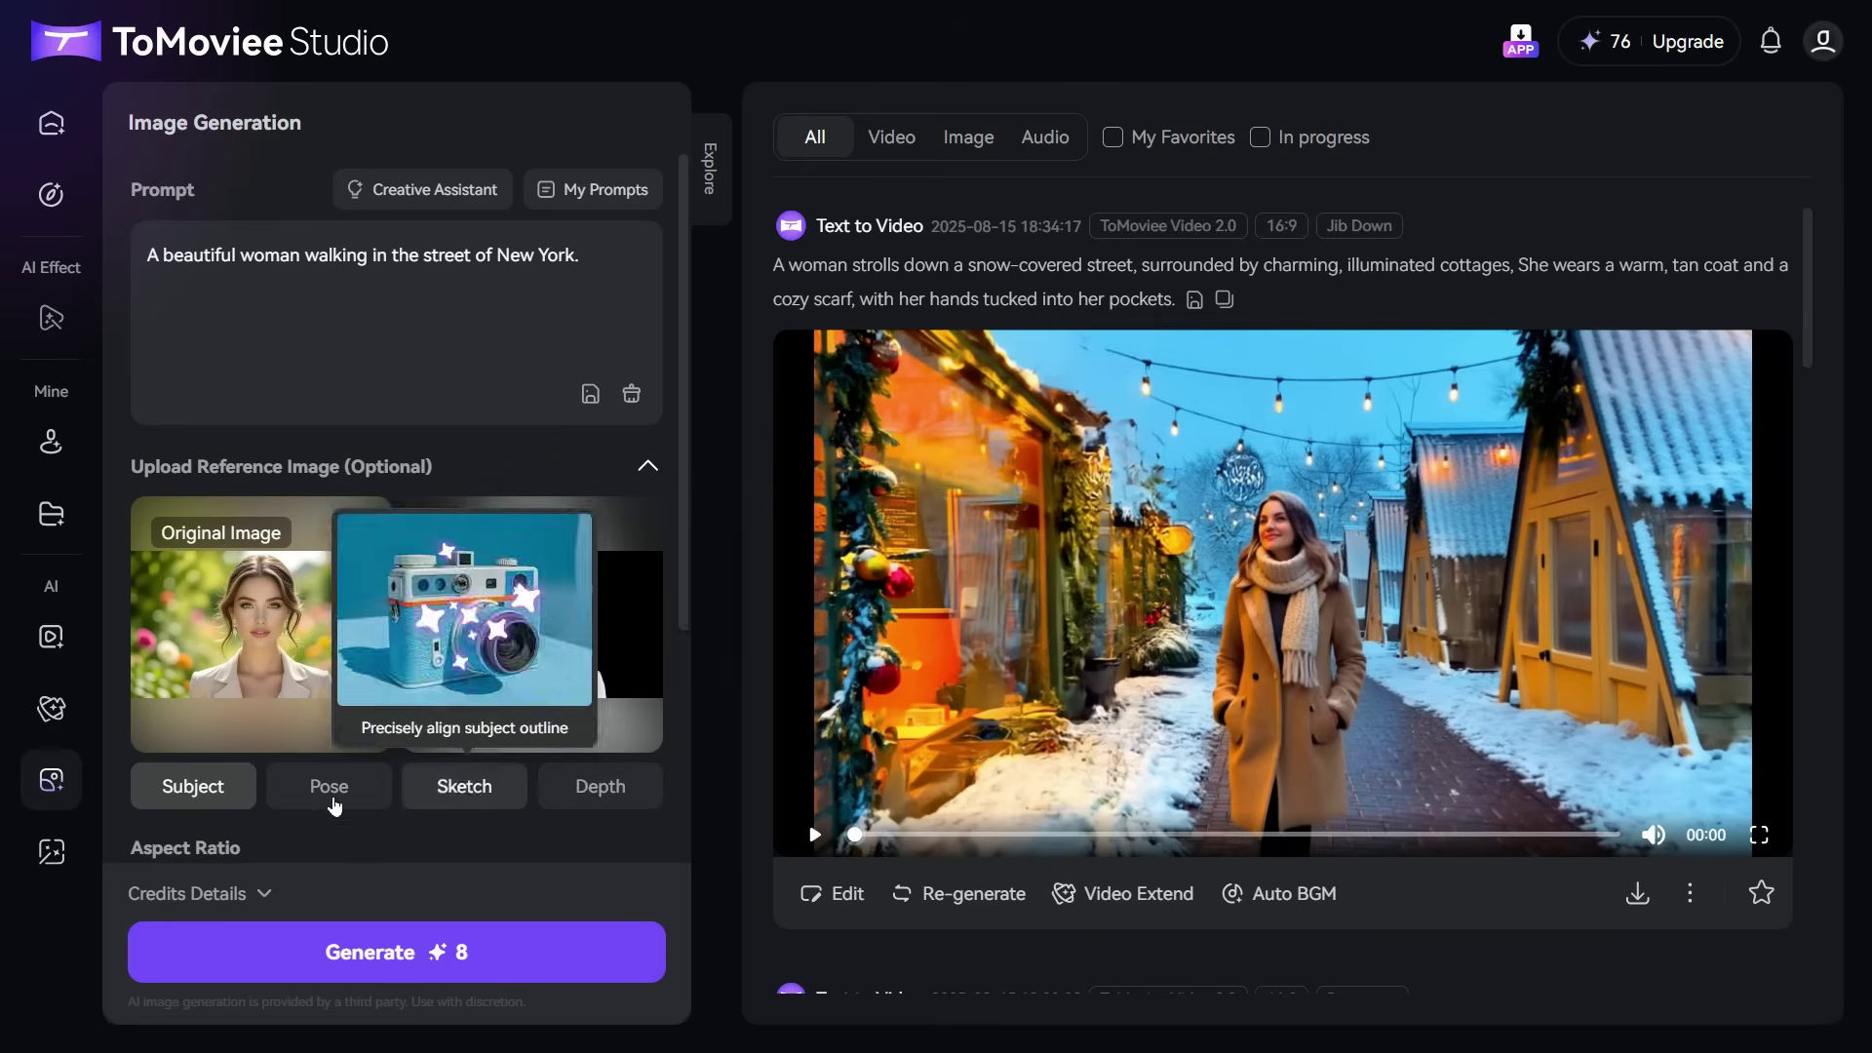
Step: Keep the 16:9 aspect ratio, set 1 image, and generate
scroll(338, 783, "down", 1)
scroll(332, 770, "down", 3)
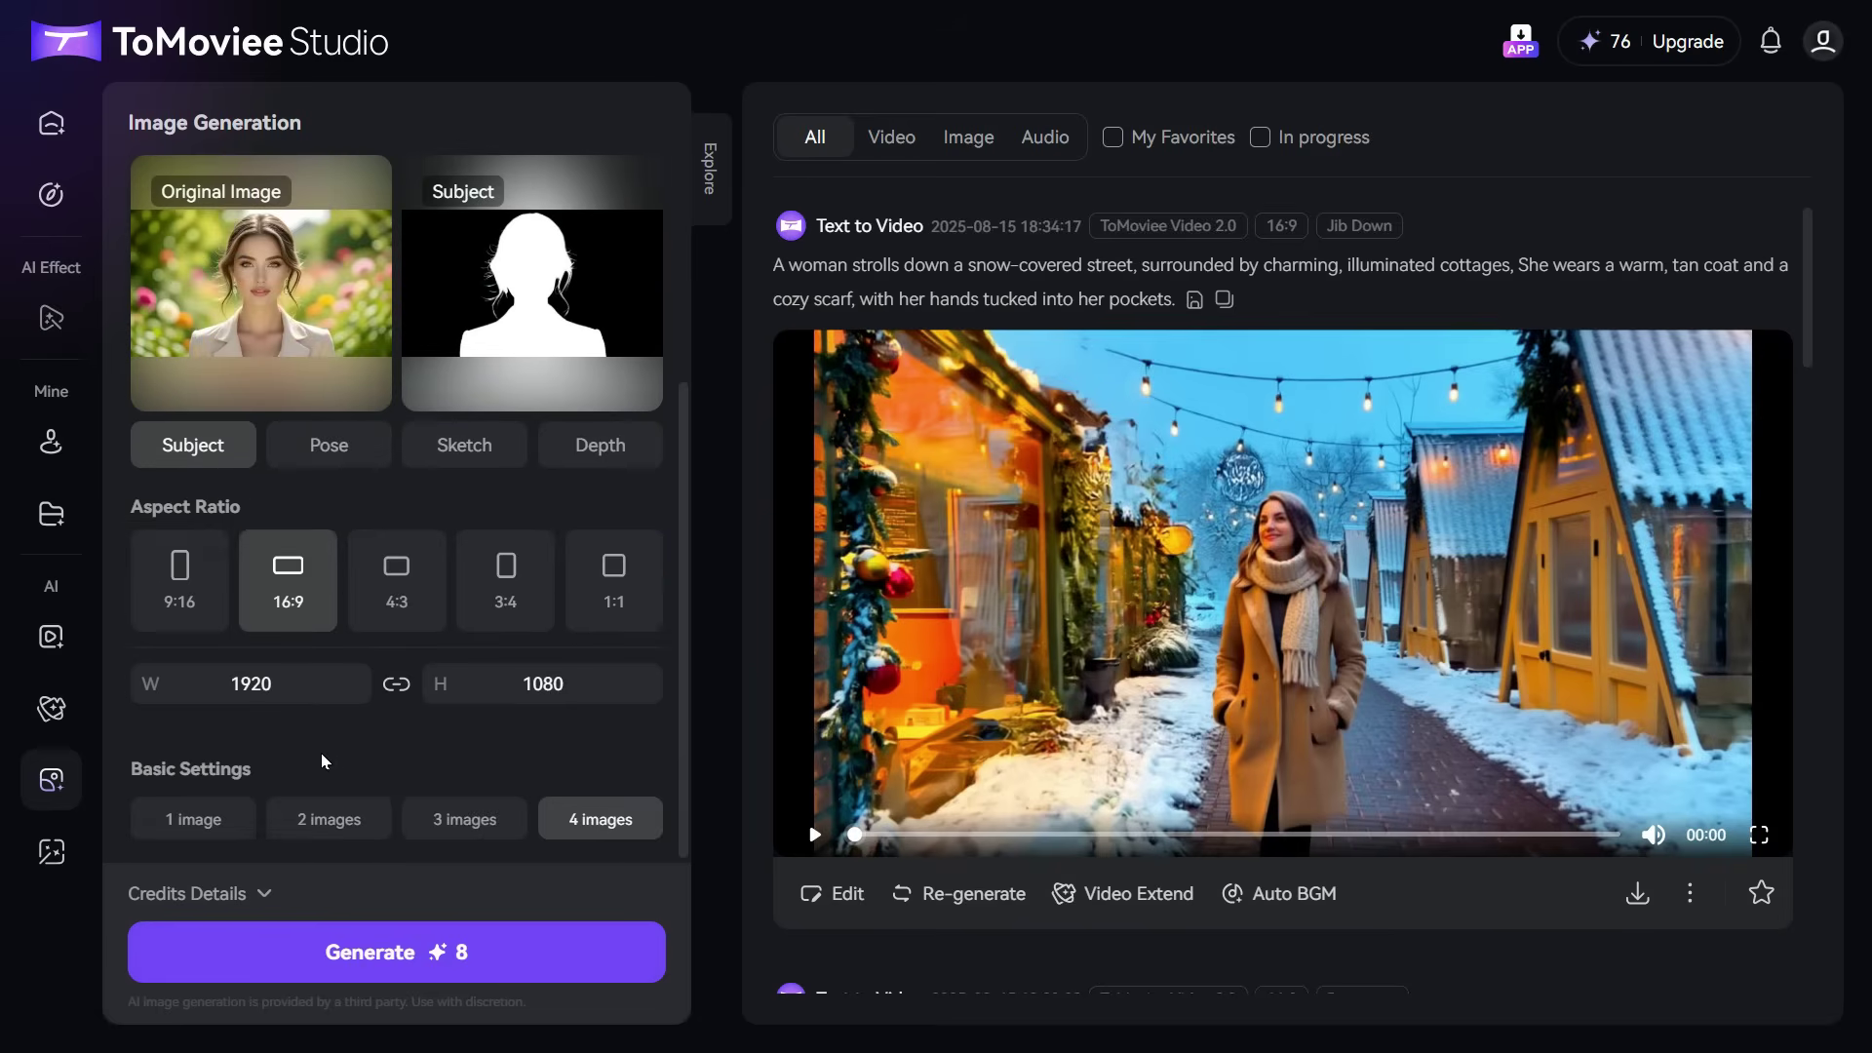
left_click(181, 583)
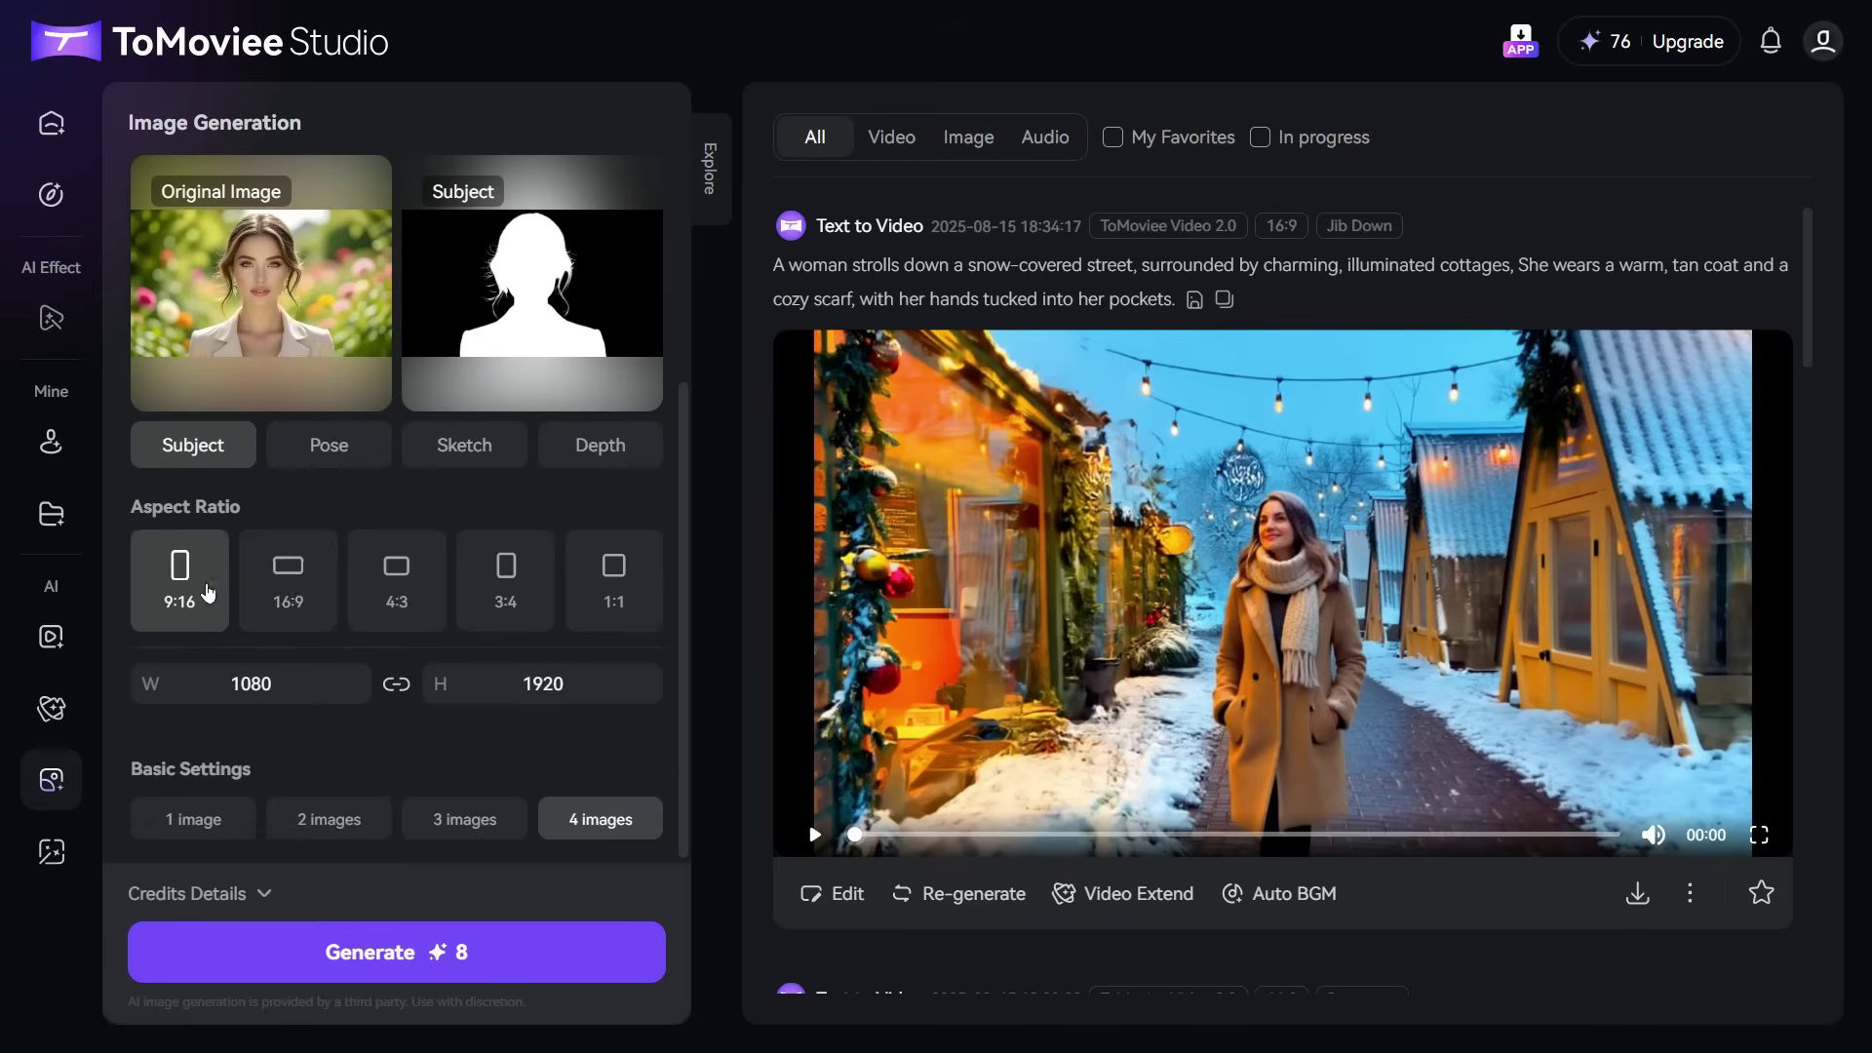
left_click(289, 590)
scroll(619, 627, "down", 1)
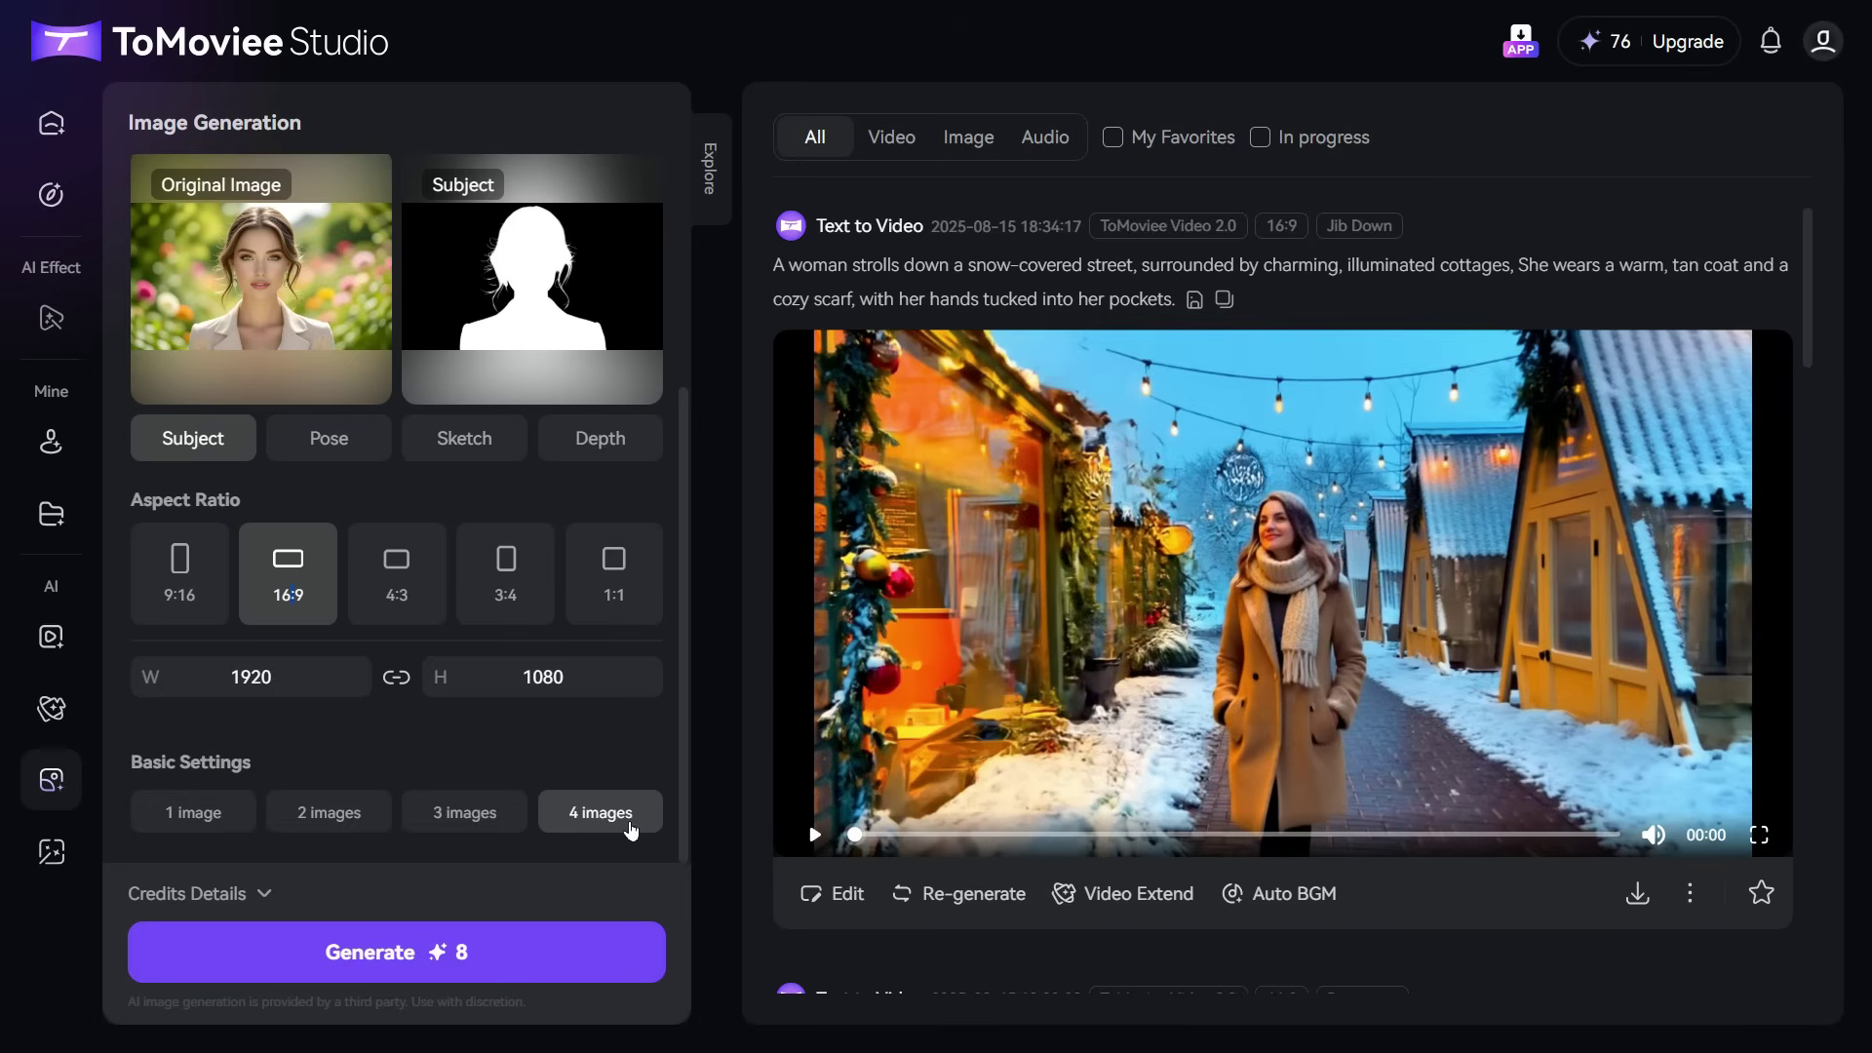
left_click(202, 819)
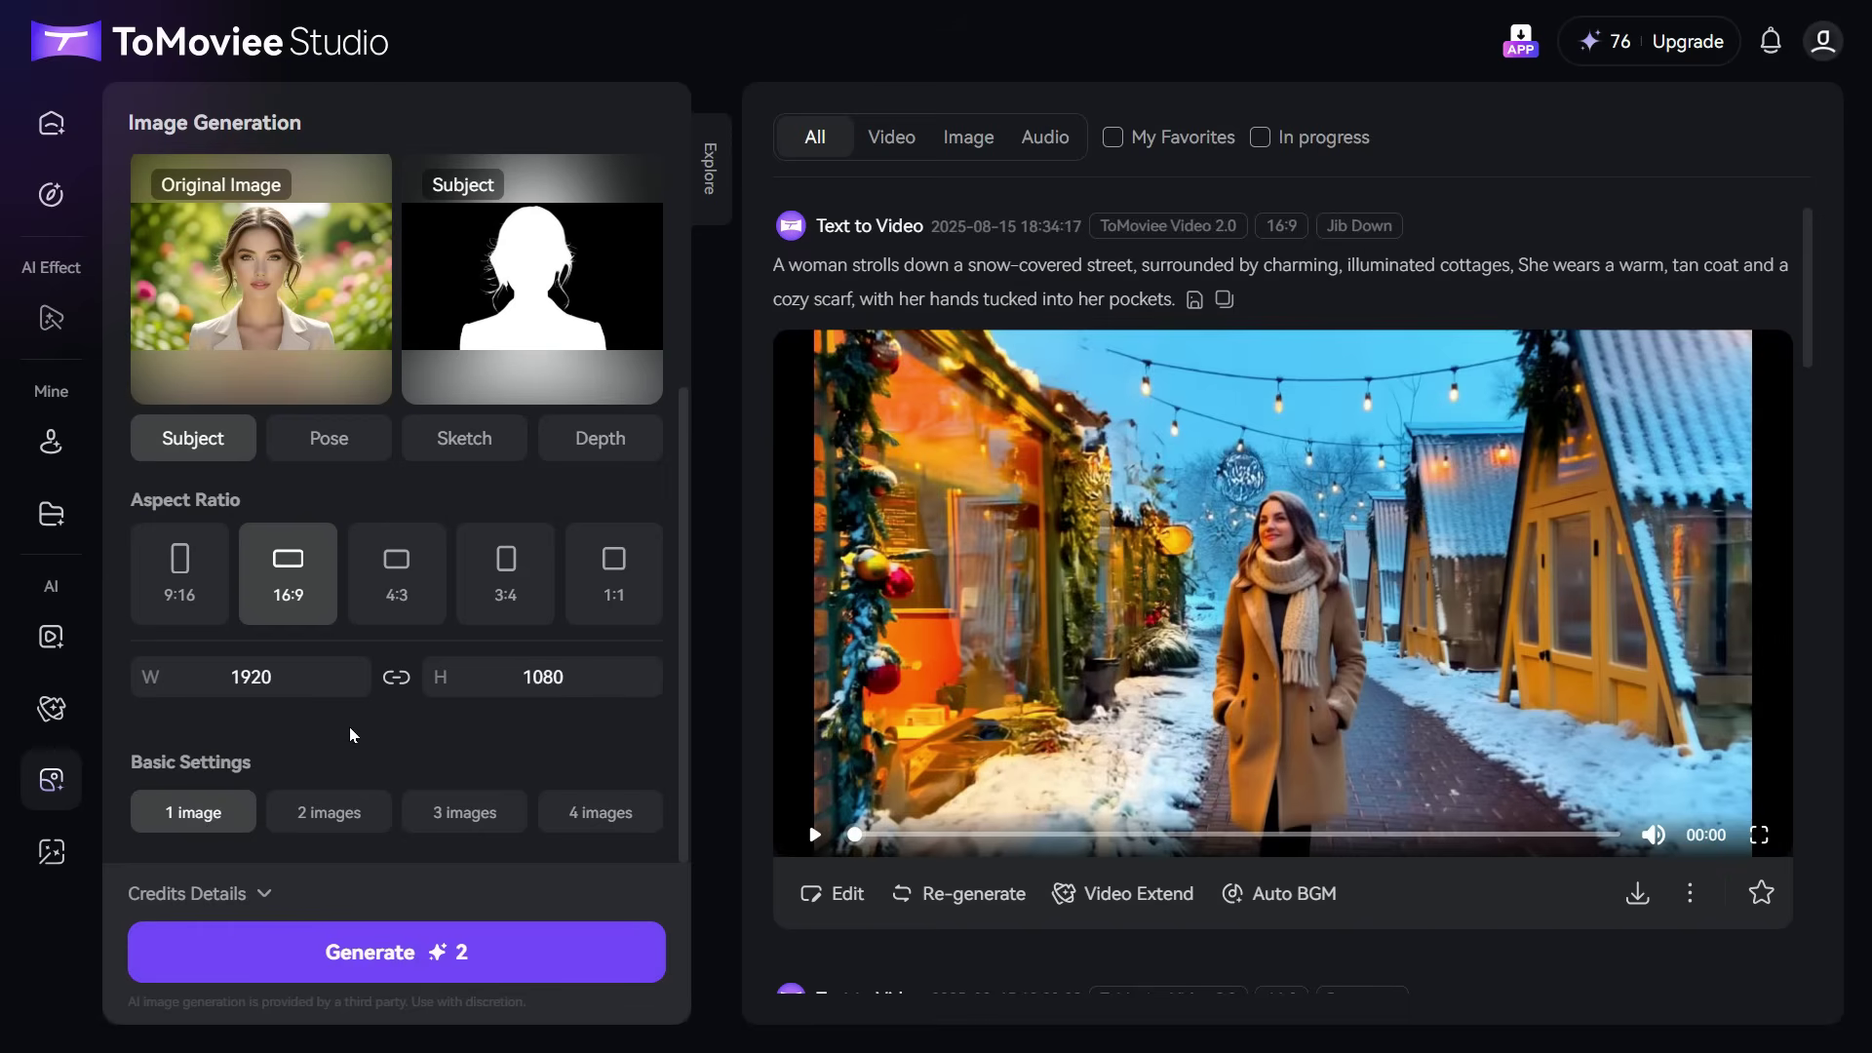
left_click(377, 963)
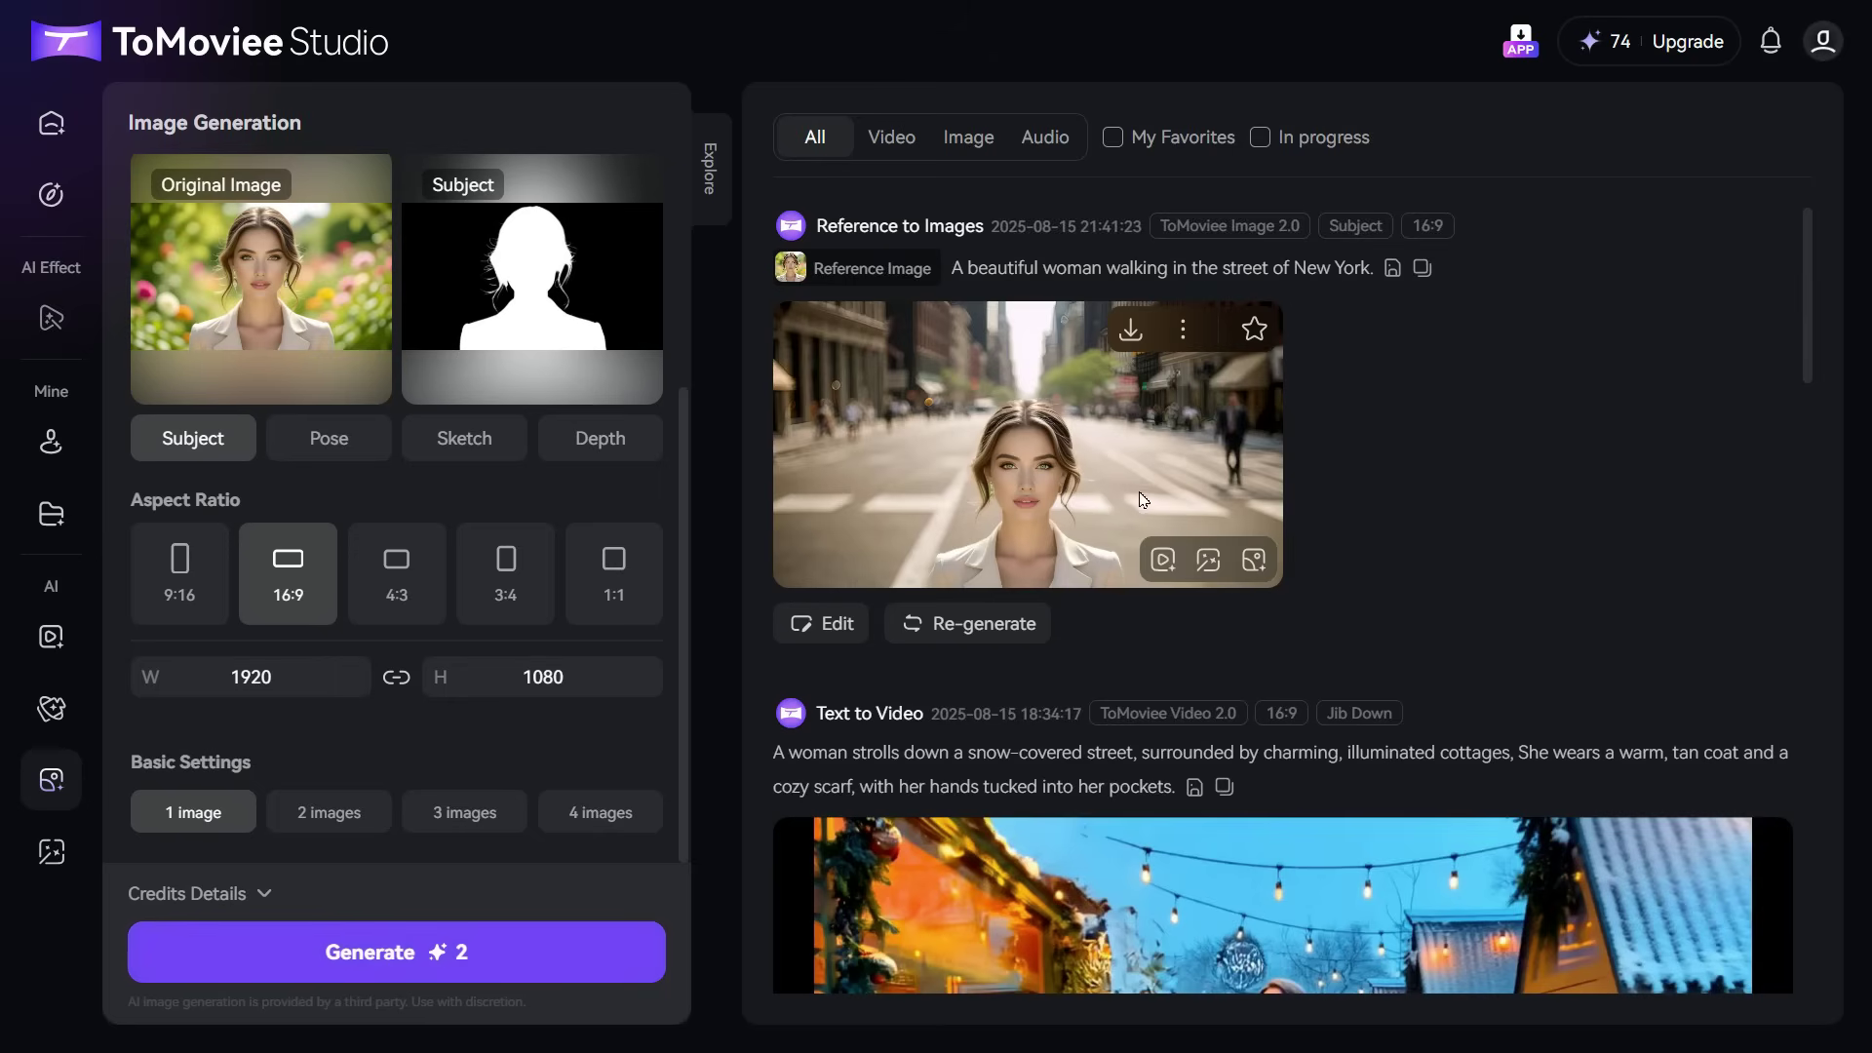
Step: View the New York street image full-screen, then close the viewer
left_click(1121, 470)
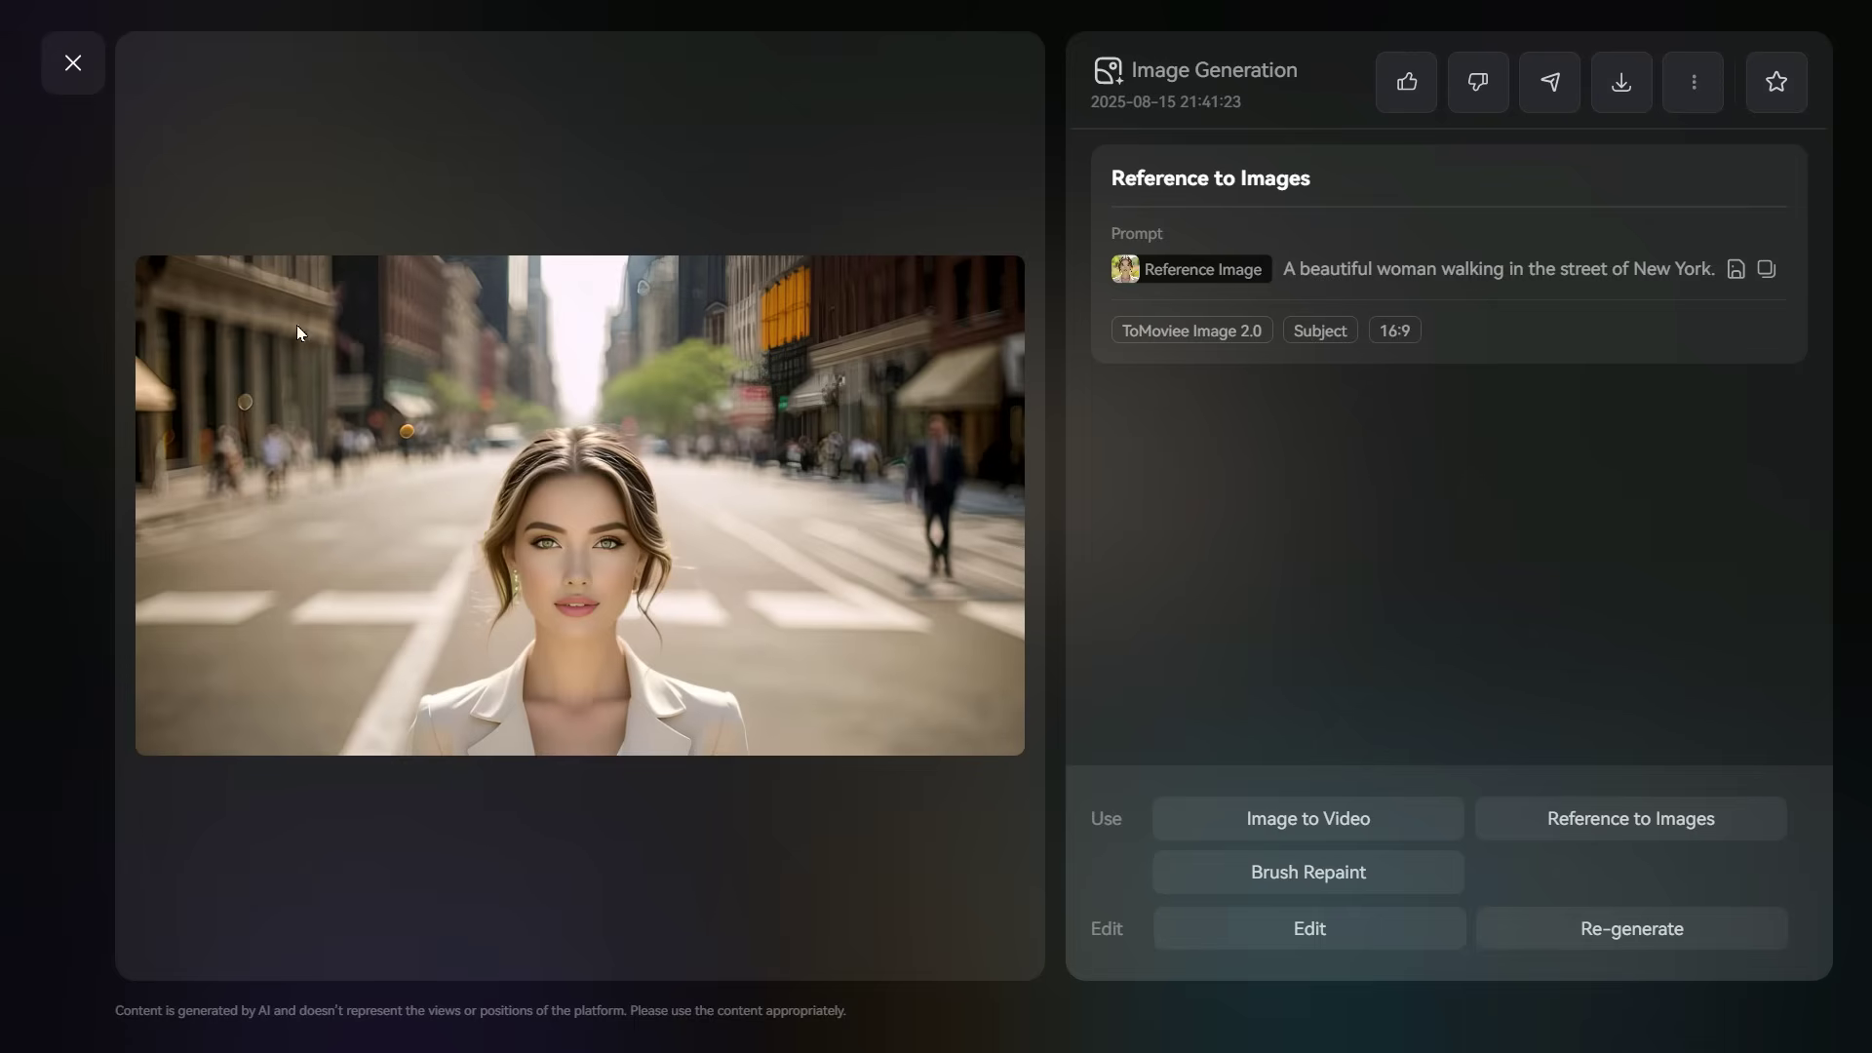
left_click(76, 70)
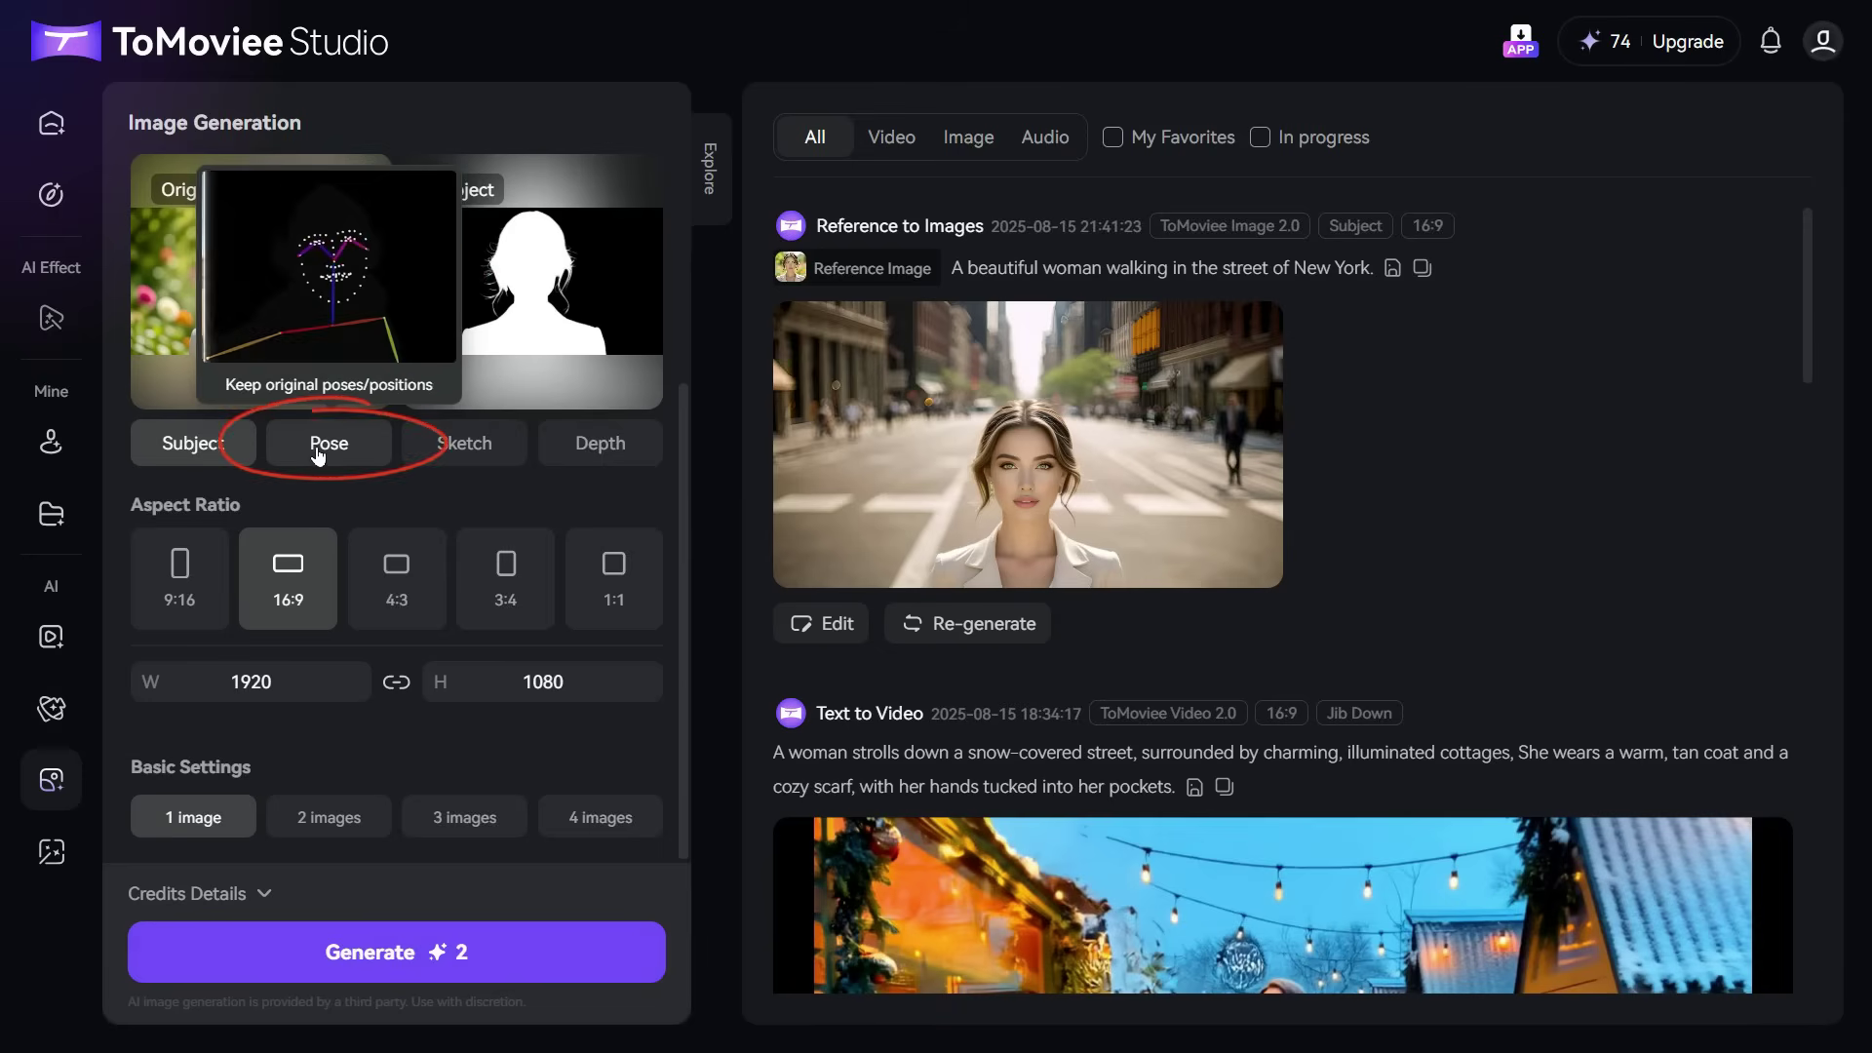
Step: Set the reference mode to Pose and upload image 20, the arms-outstretched jumping photo
left_click(318, 451)
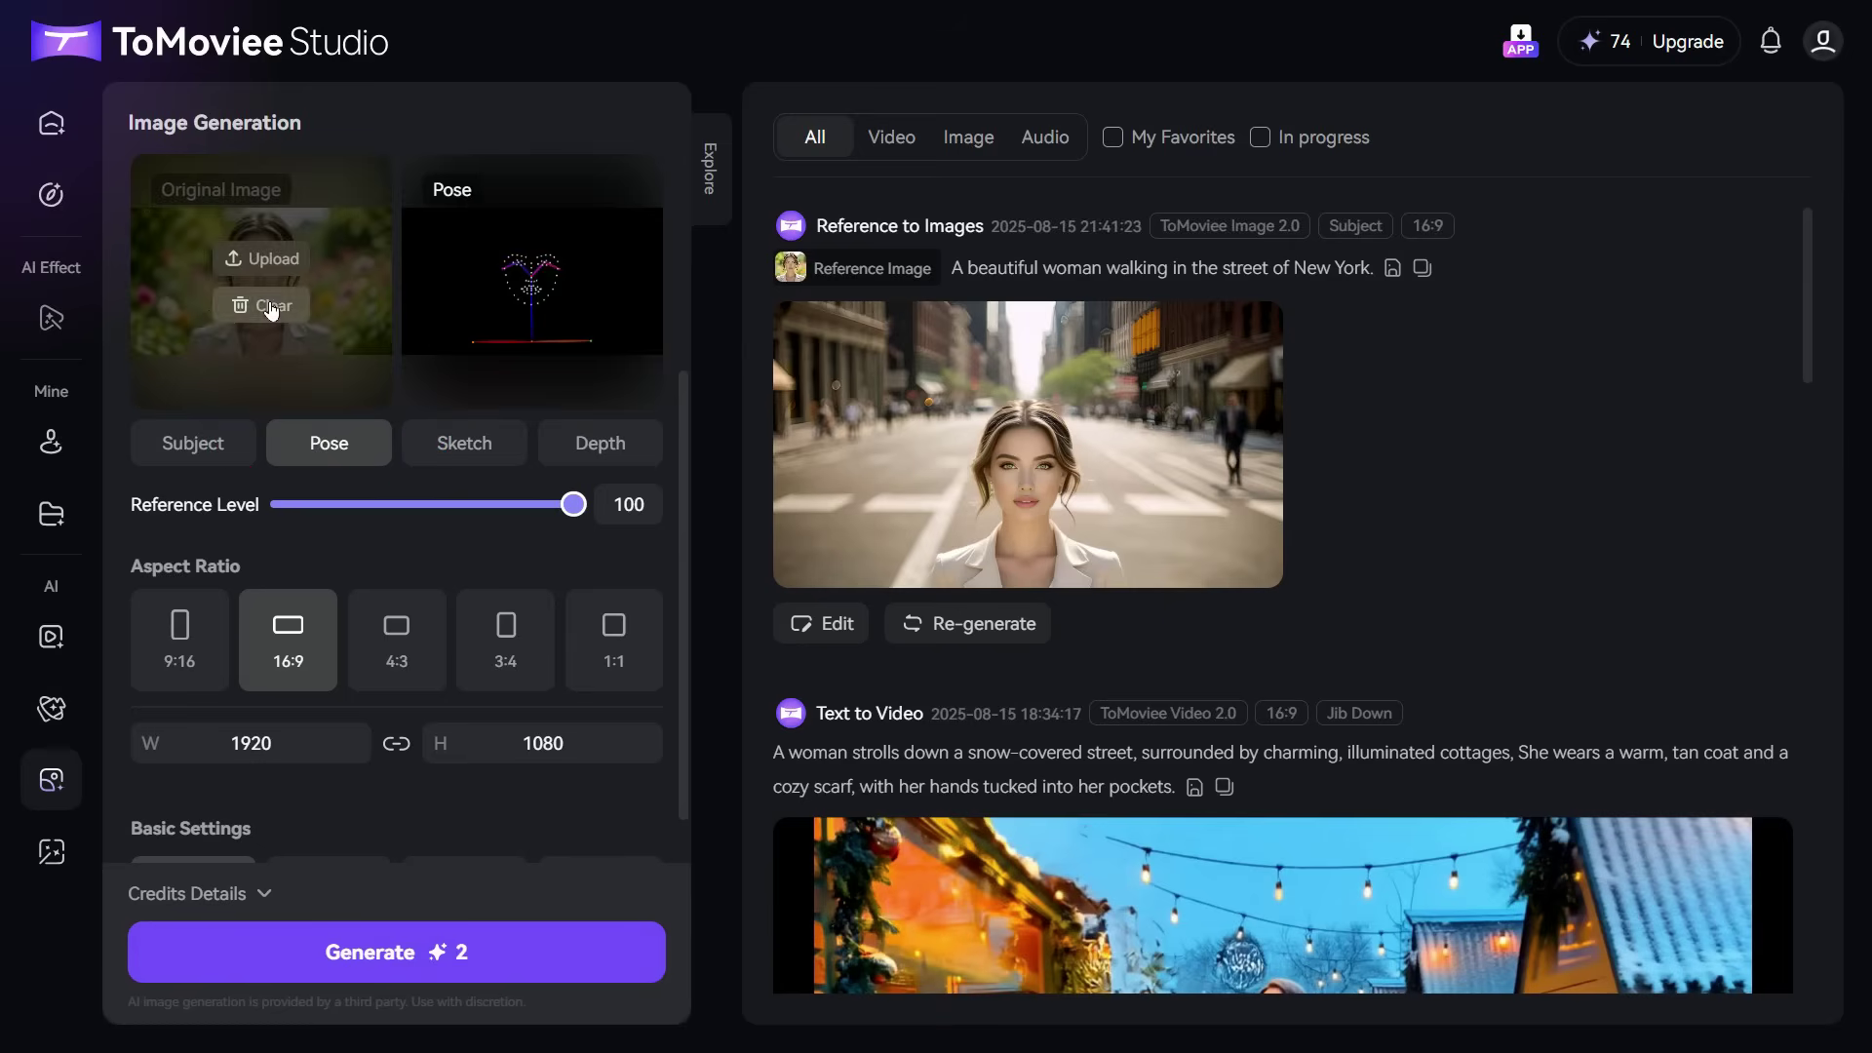
left_click(402, 255)
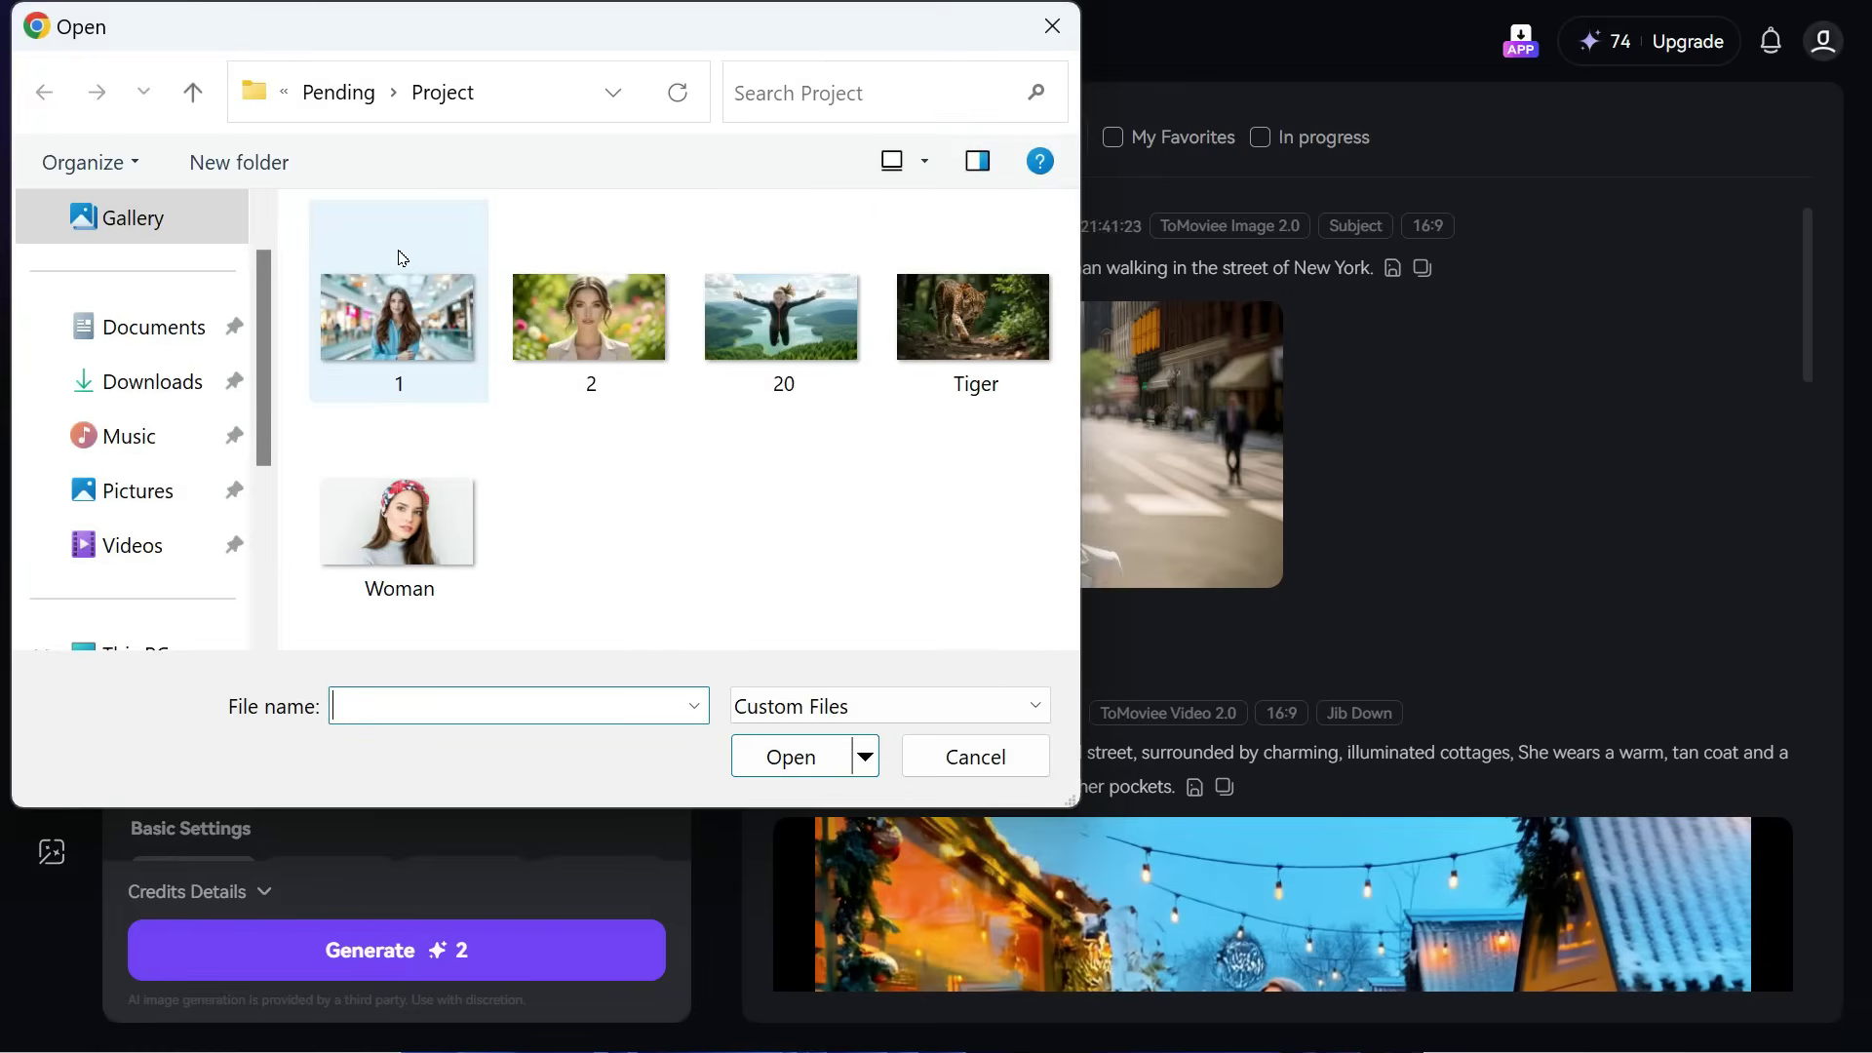
double_click(751, 285)
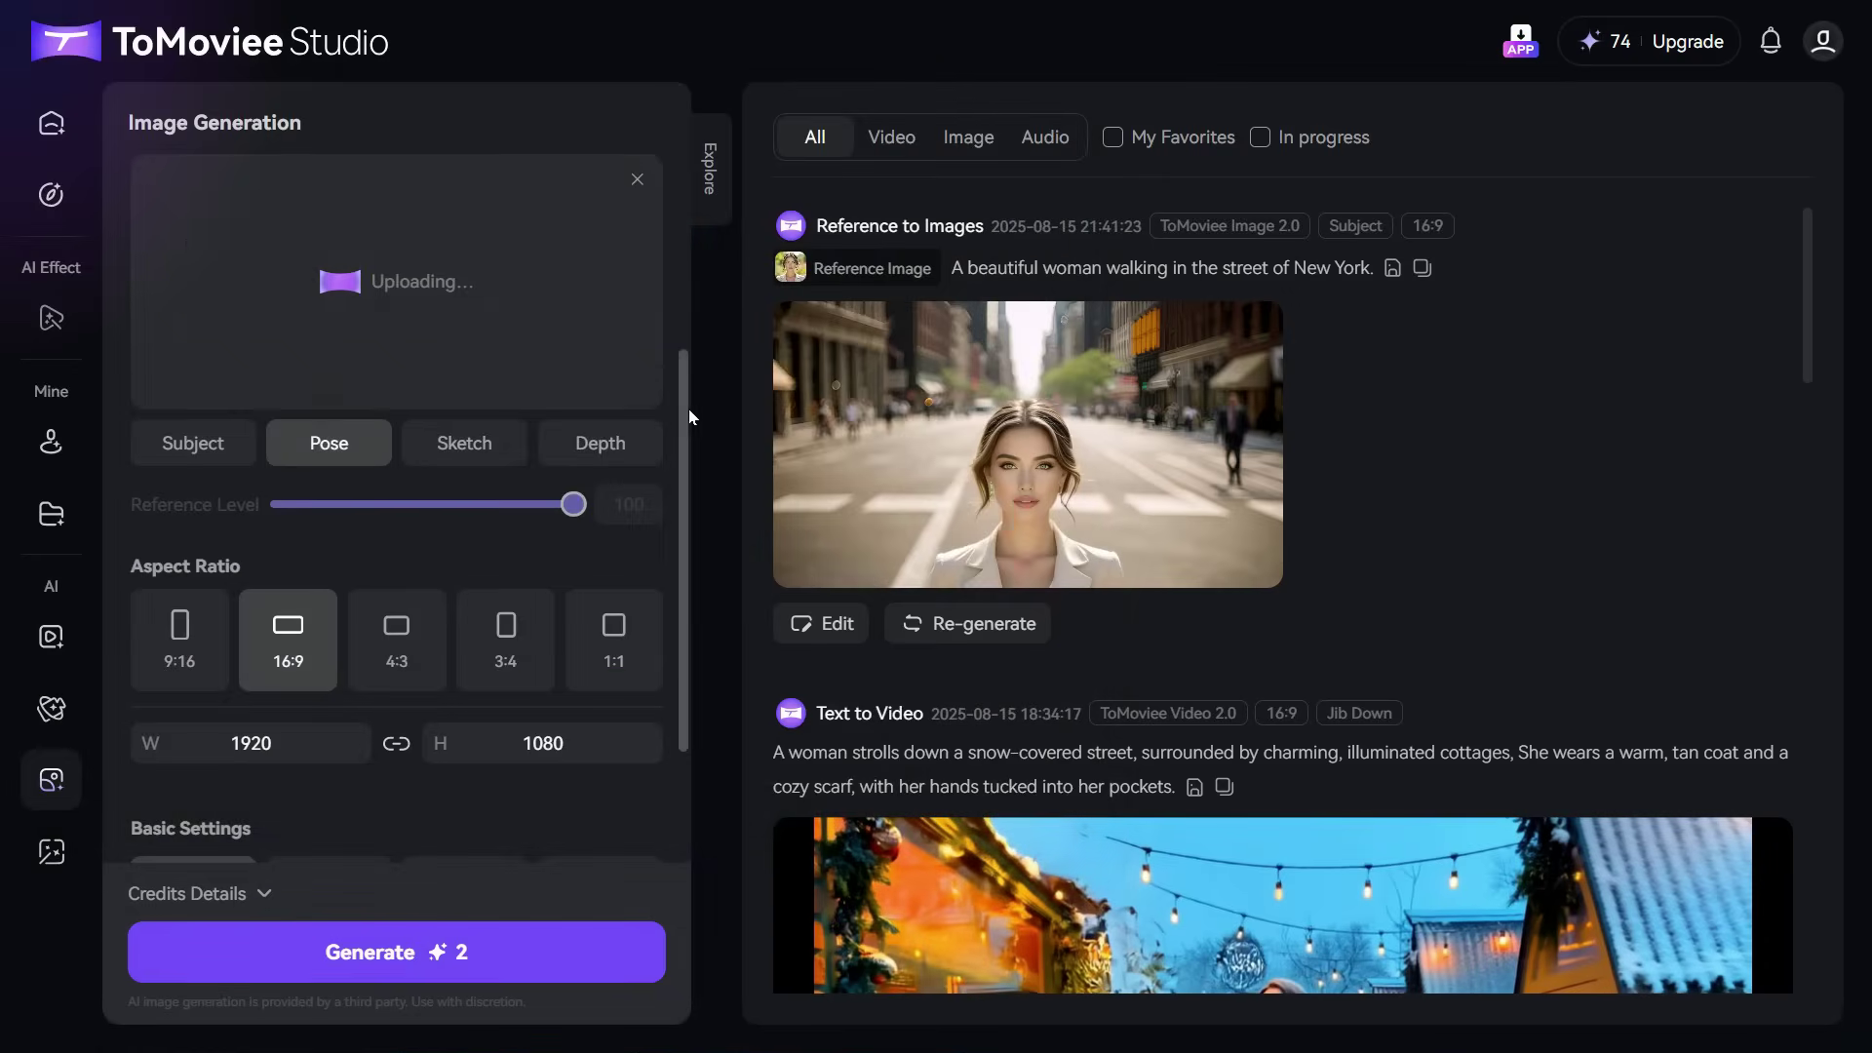
Step: Replace the prompt with the description of a woman jumping from a building roof
scroll(689, 407, "up", 4)
left_click_drag(597, 272, 142, 257)
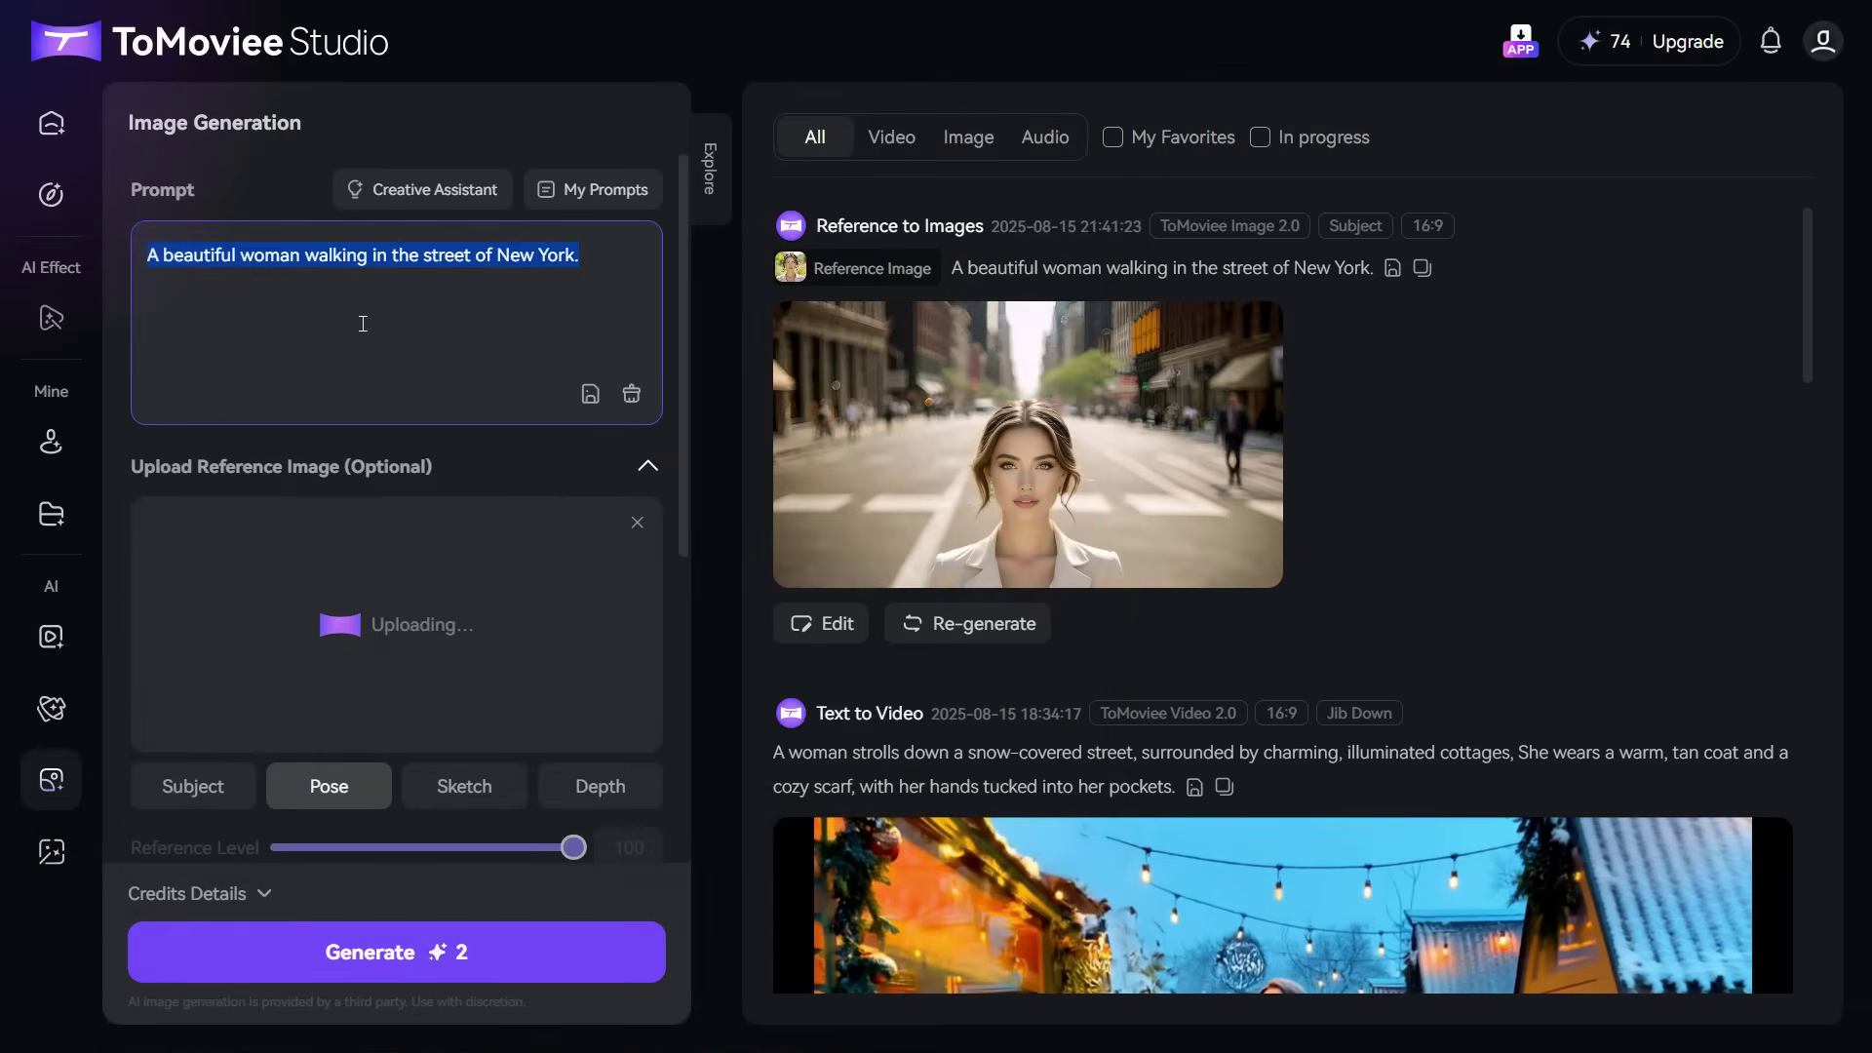
type("A woman jumping from the building roof.")
scroll(651, 325, "down", 2)
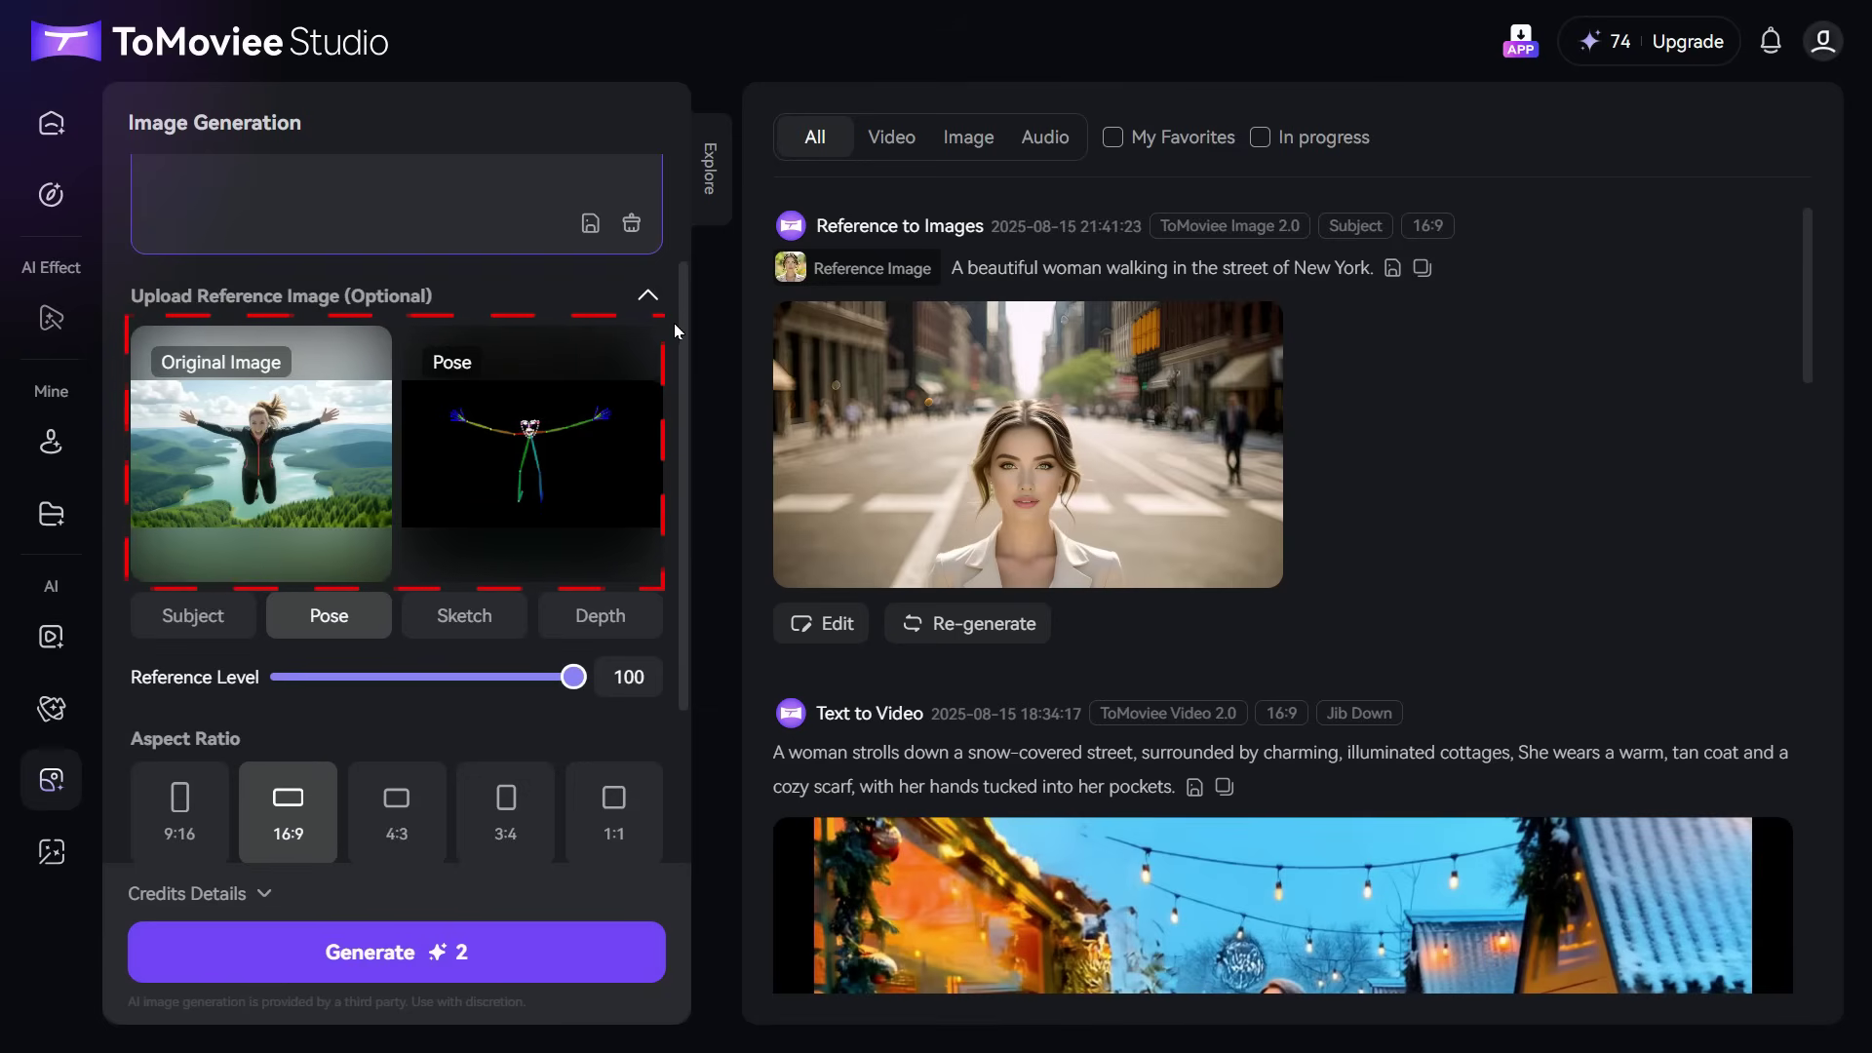
mouse_move(311, 473)
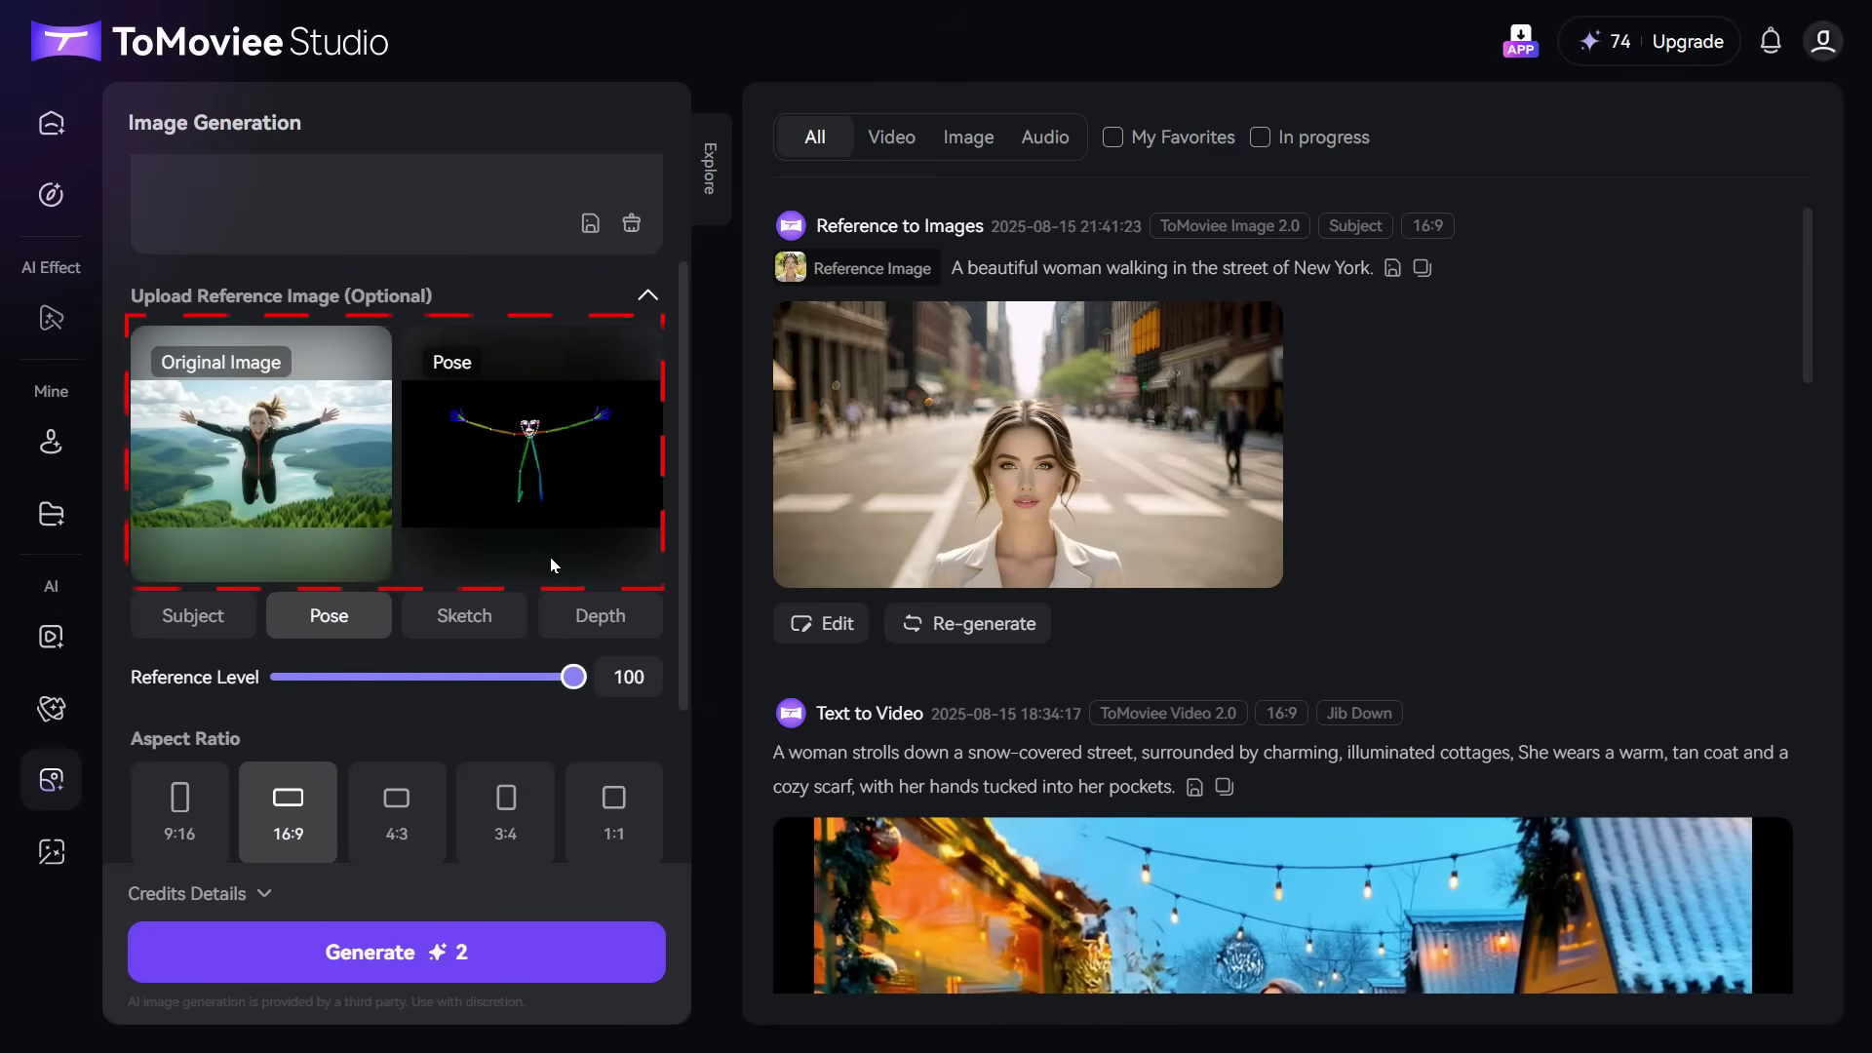
scroll(554, 557, "down", 2)
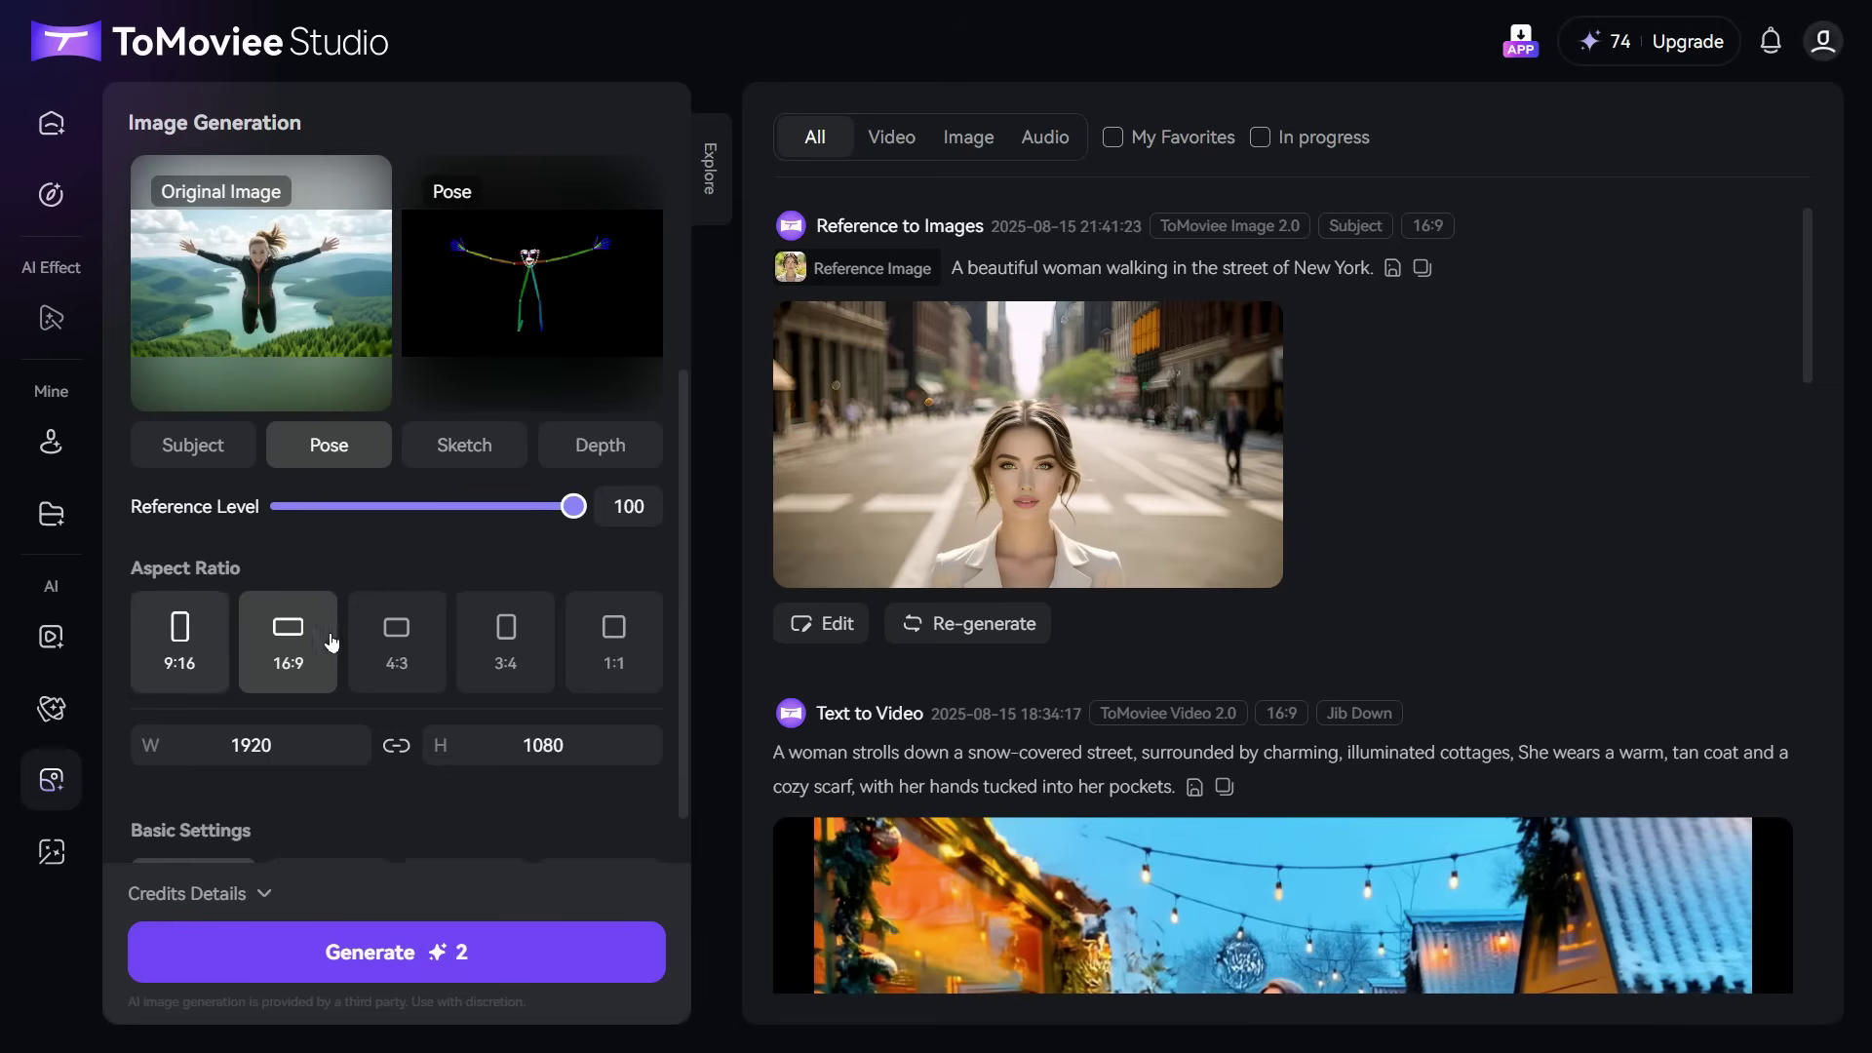
scroll(477, 682, "down", 1)
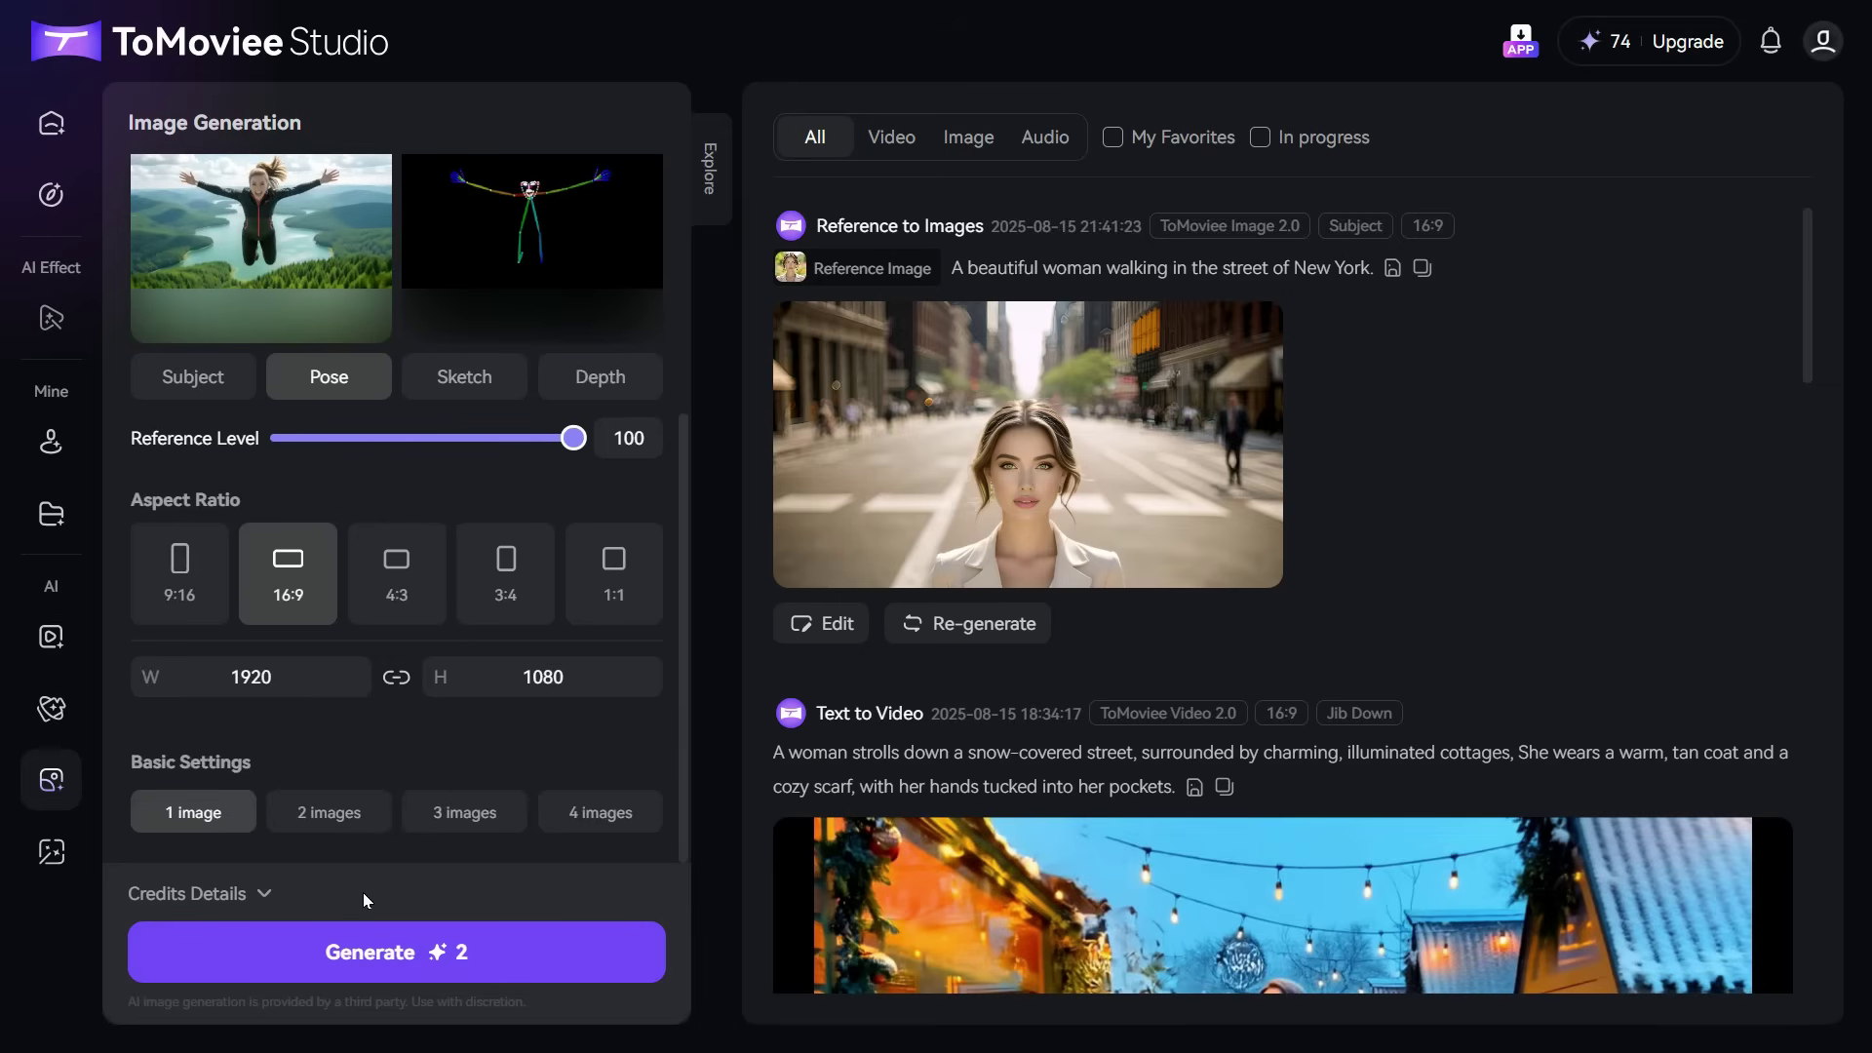
Step: Generate the pose-guided rooftop jump image and open it enlarged
left_click(421, 954)
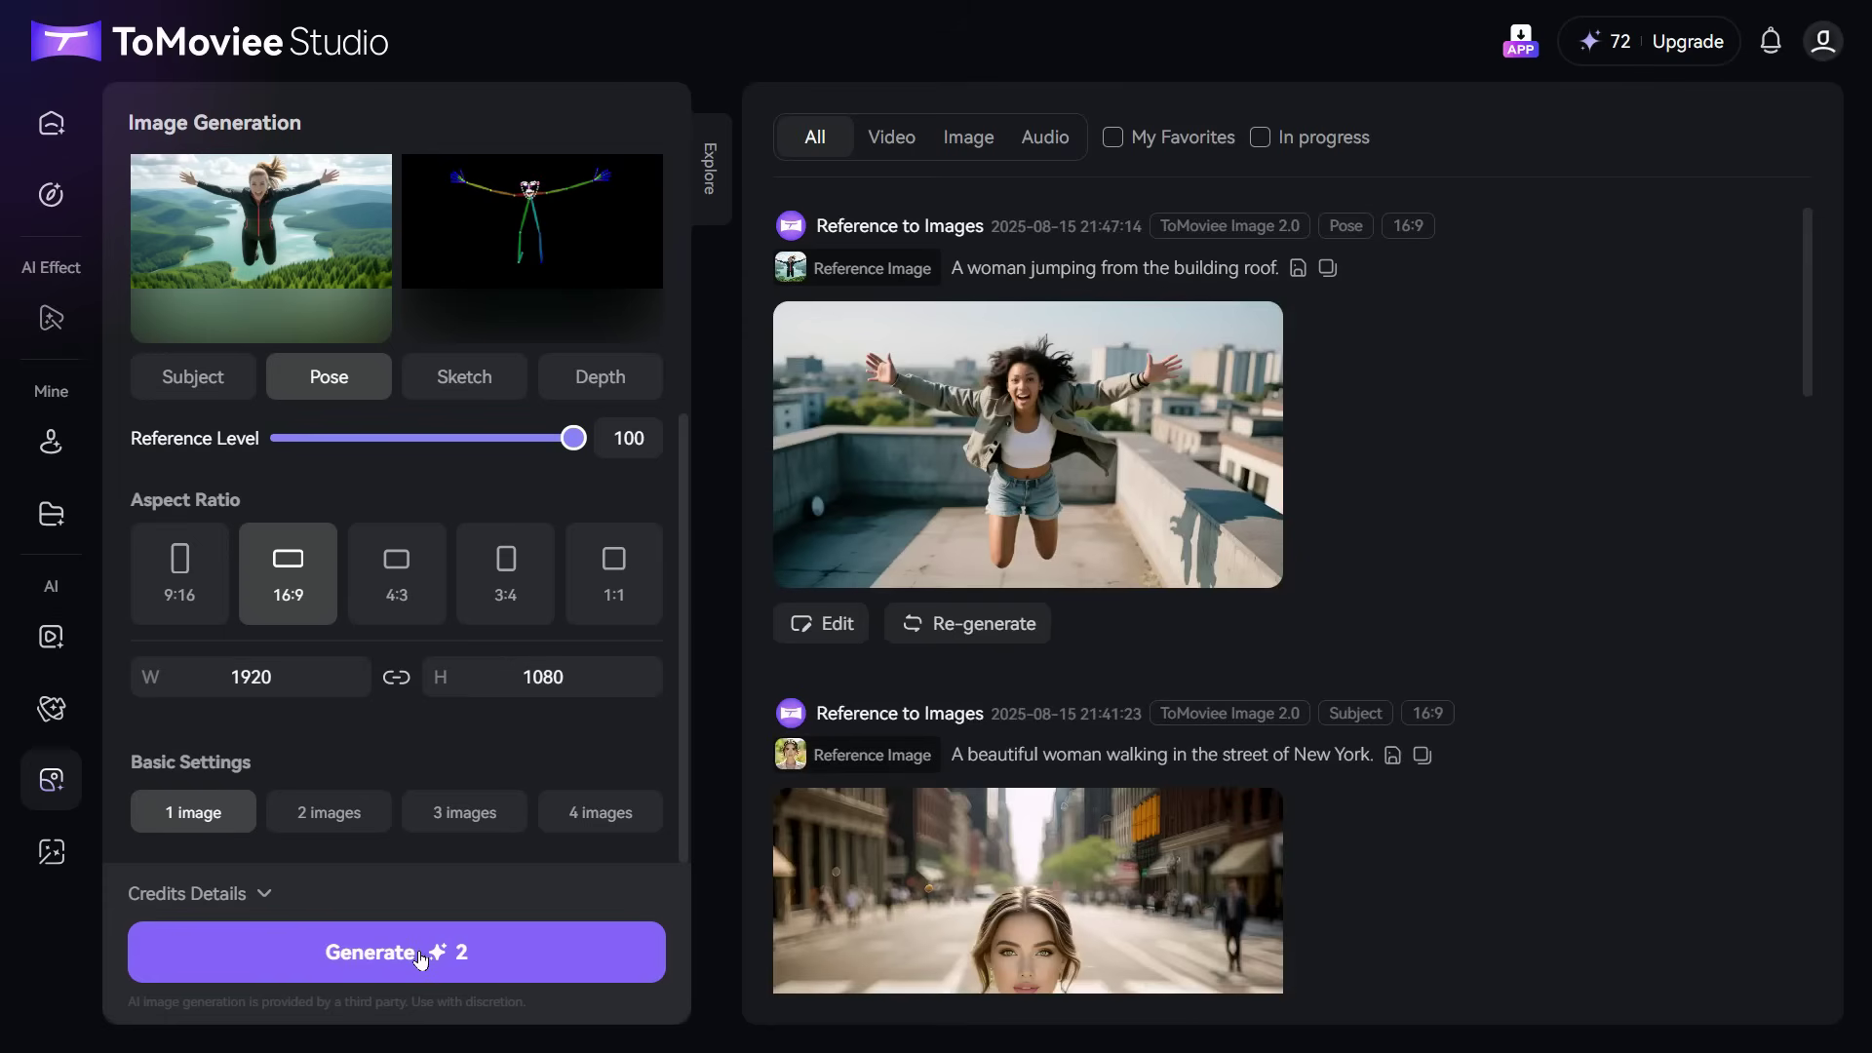
mouse_move(891, 487)
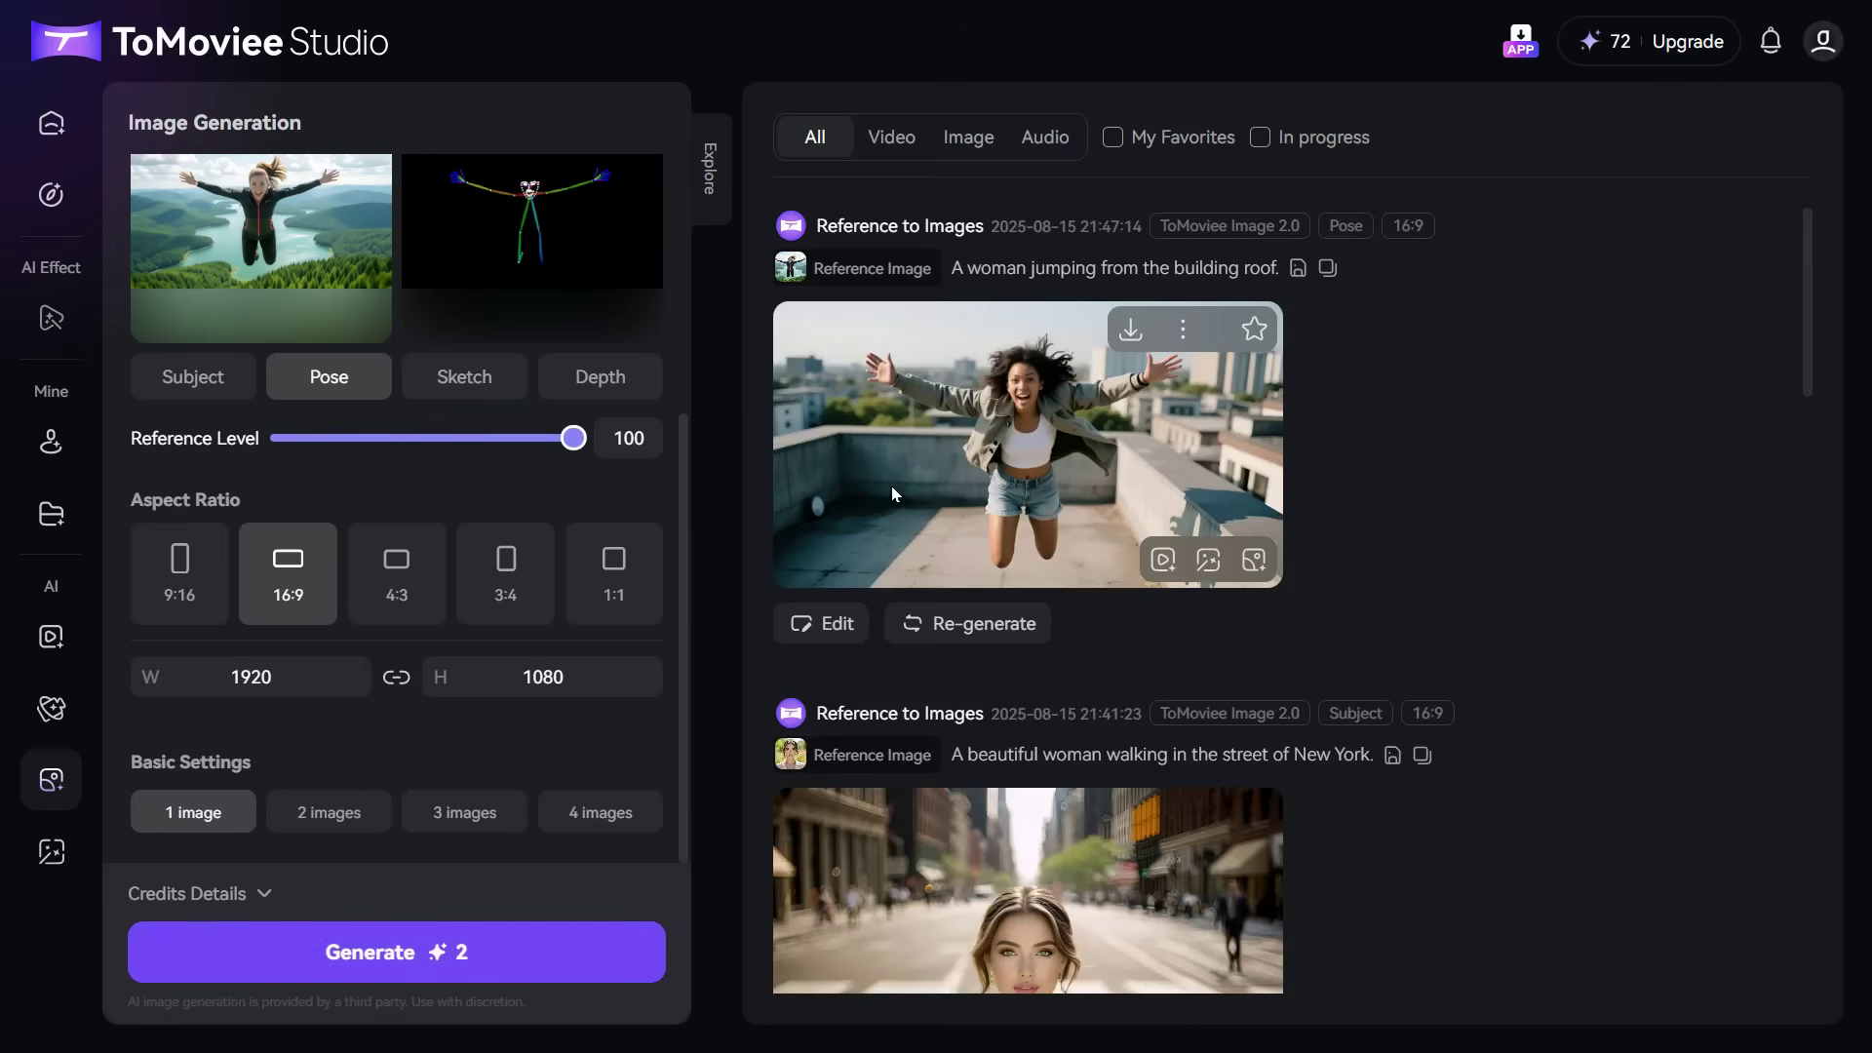
left_click(926, 473)
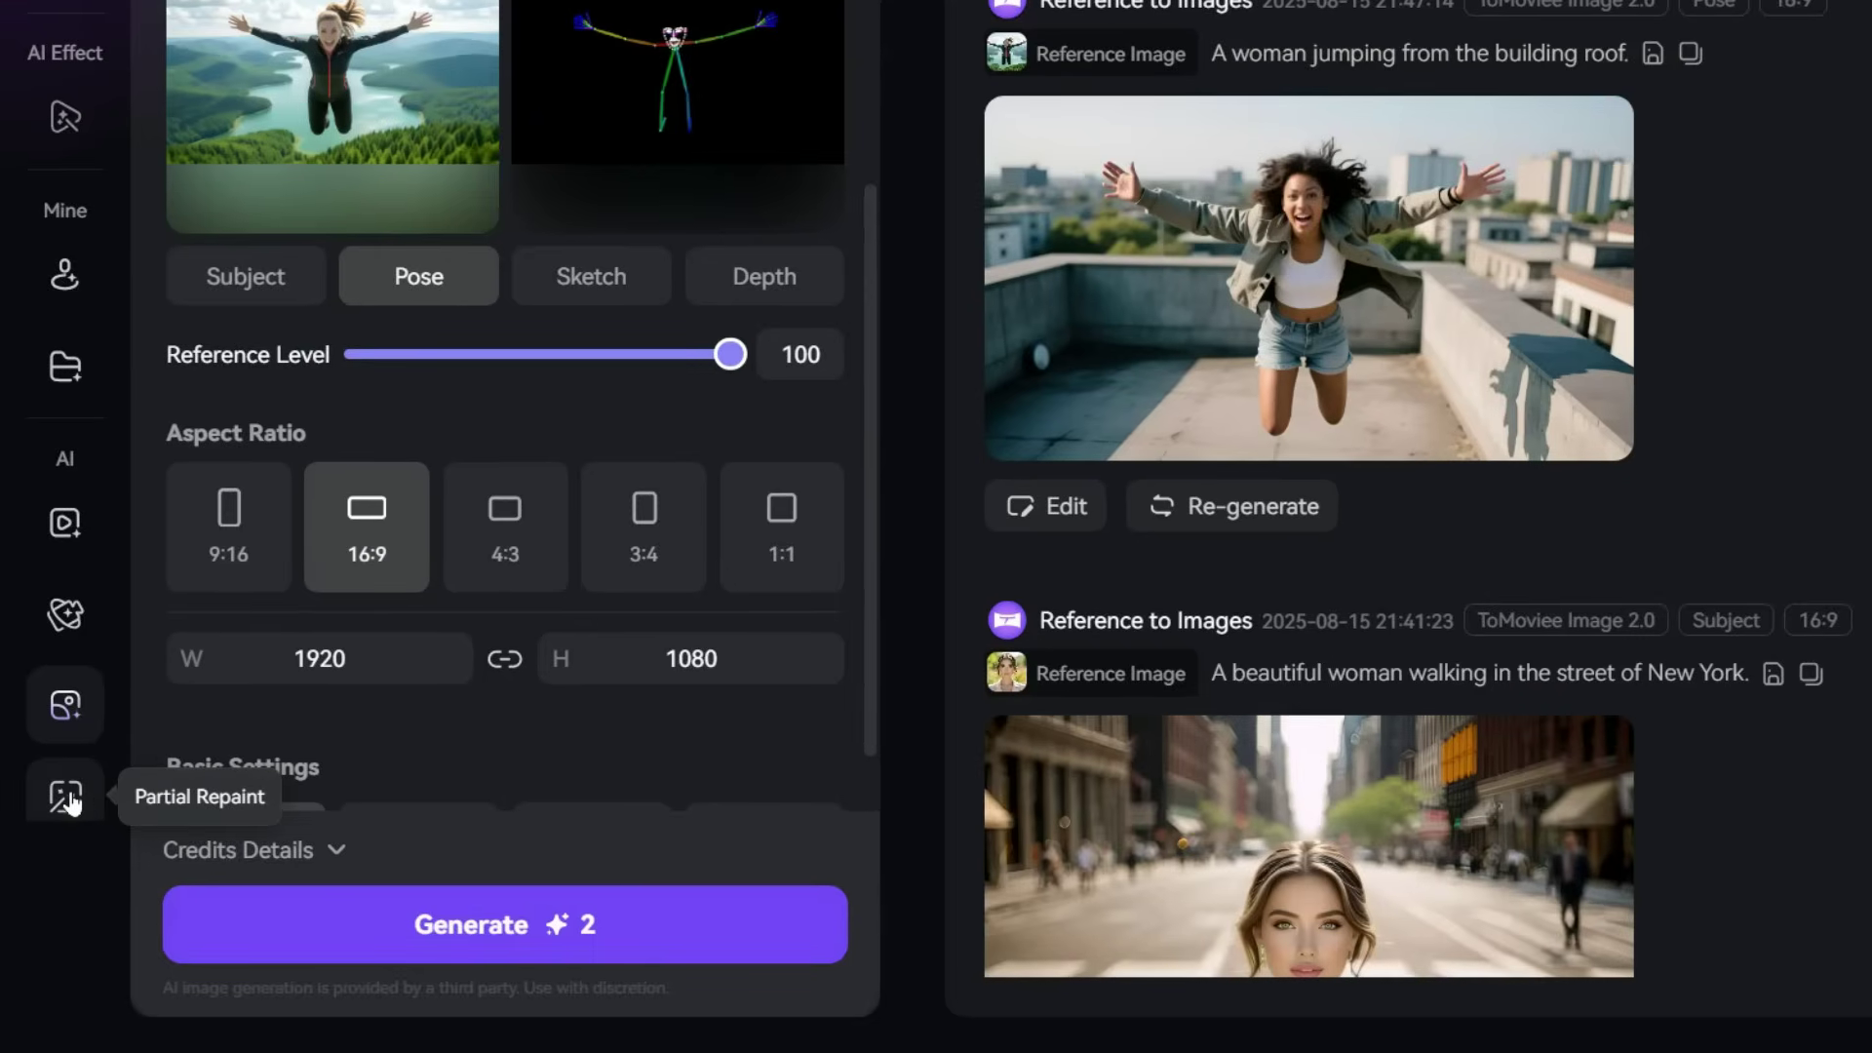
Step: Open Partial Repaint and upload image 1, the woman in the shopping mall
left_click(61, 791)
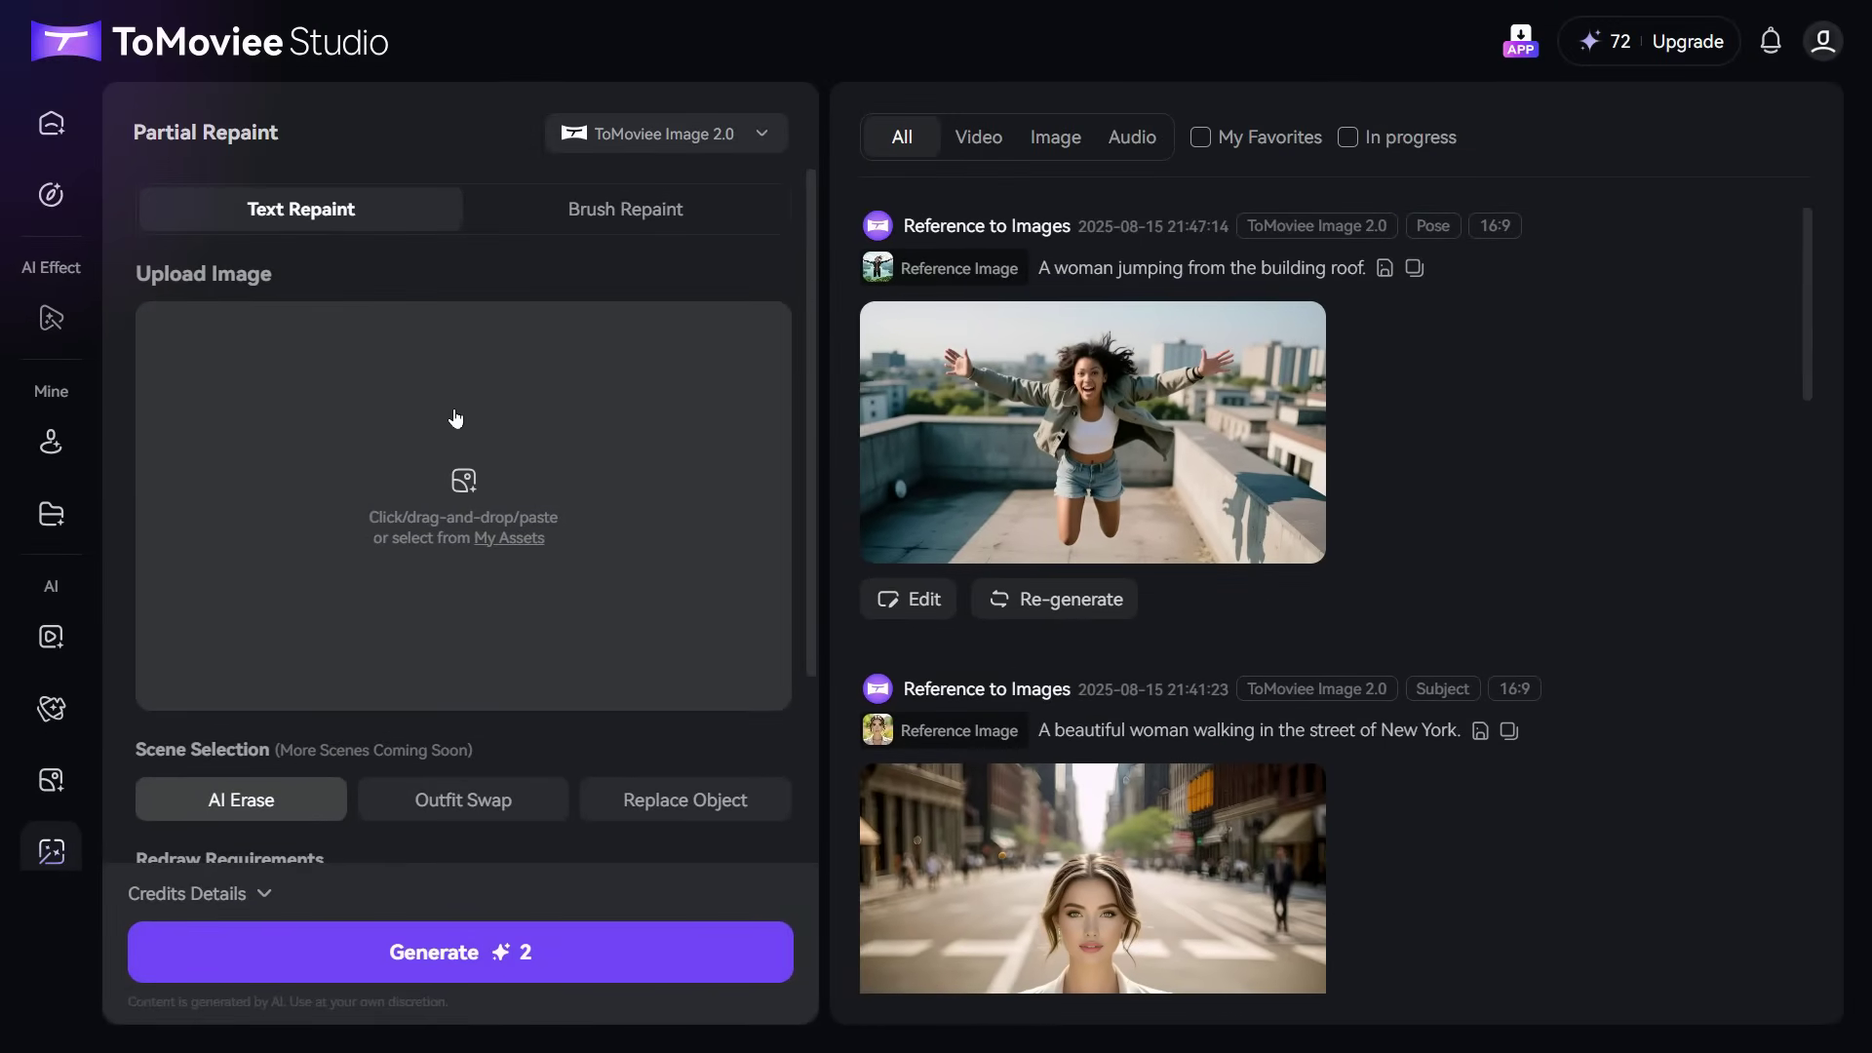
left_click(485, 458)
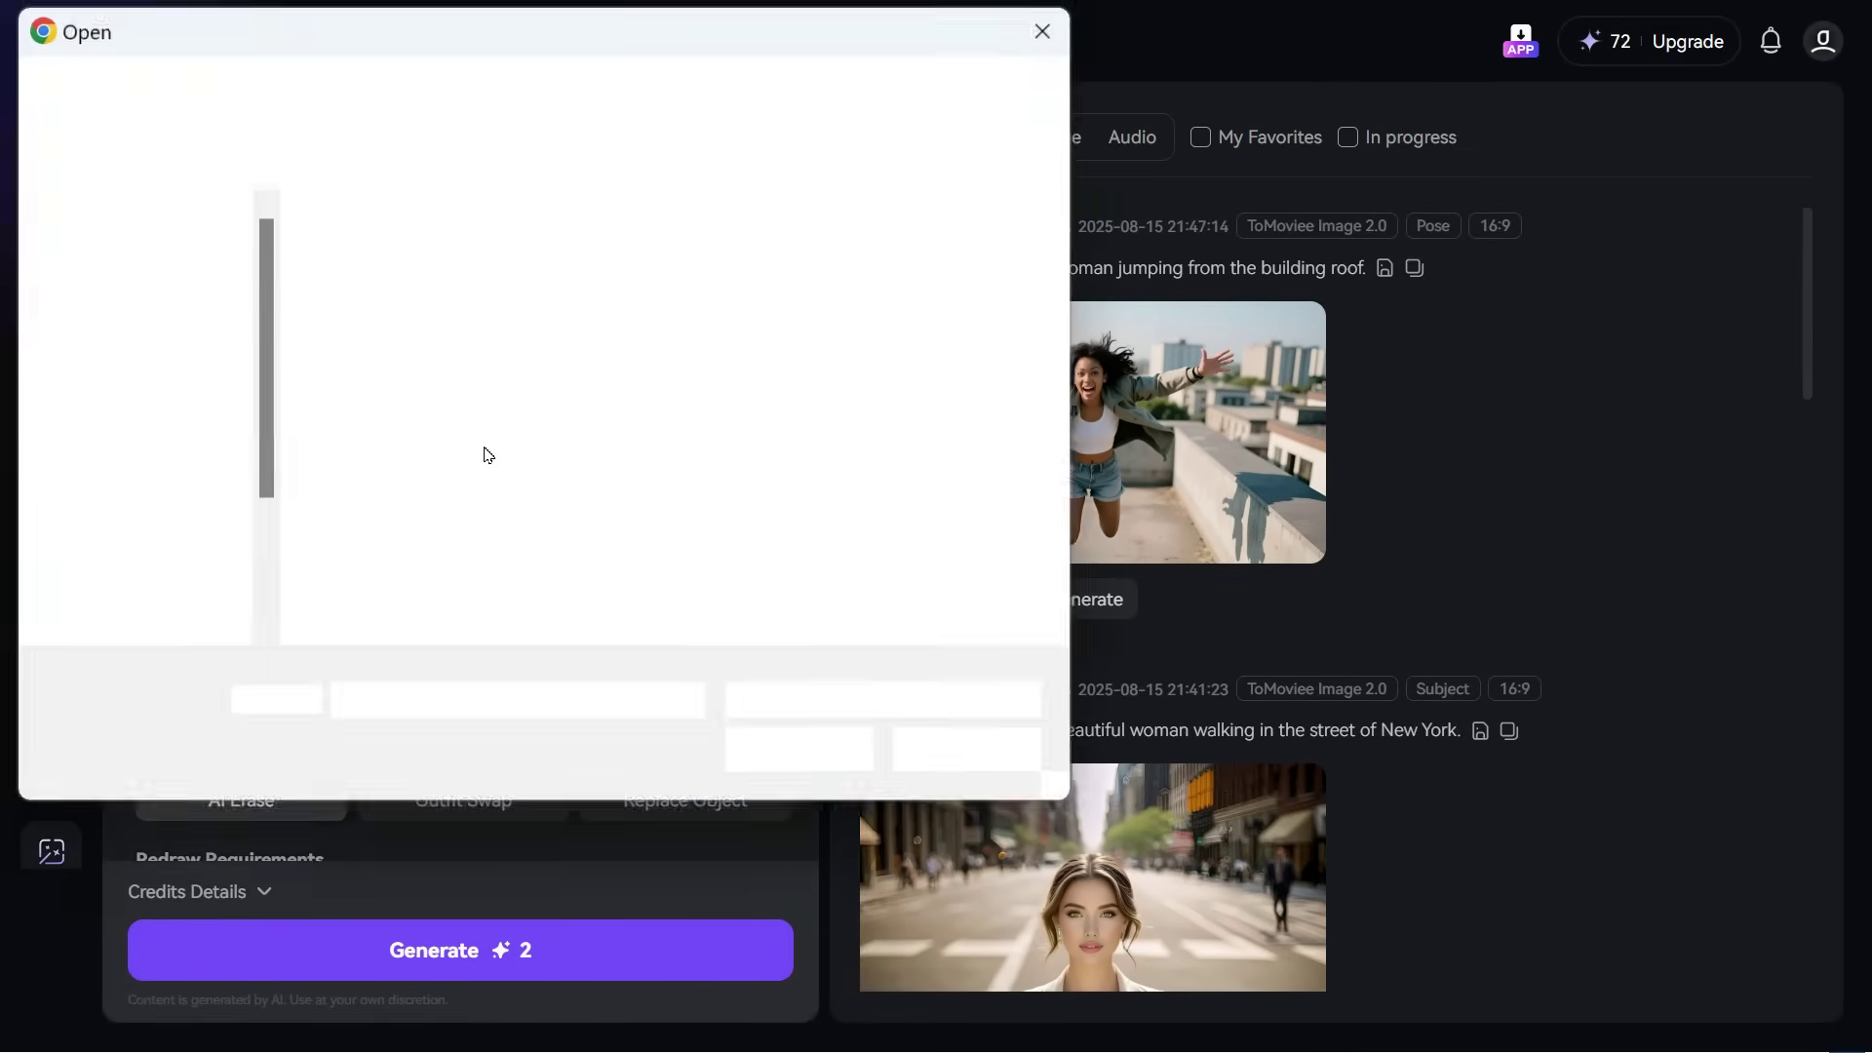
left_click(418, 310)
double_click(418, 310)
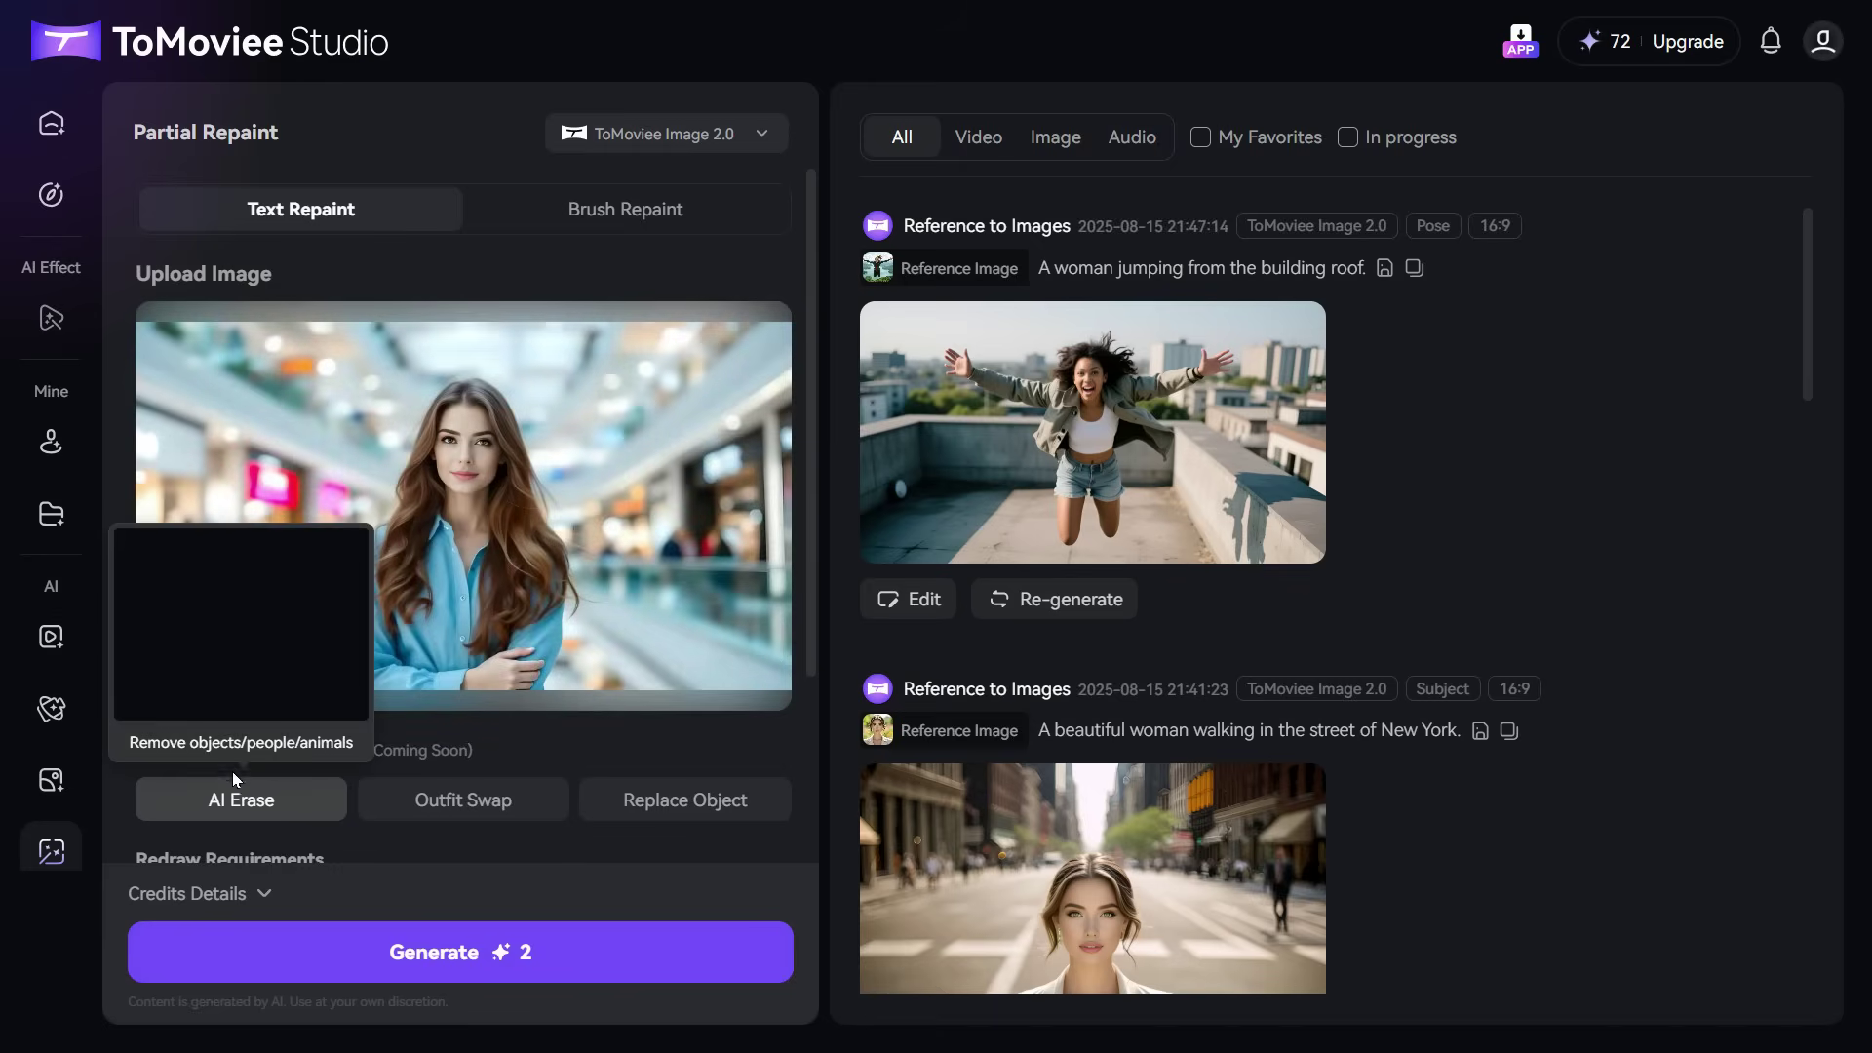
scroll(235, 777, "down", 2)
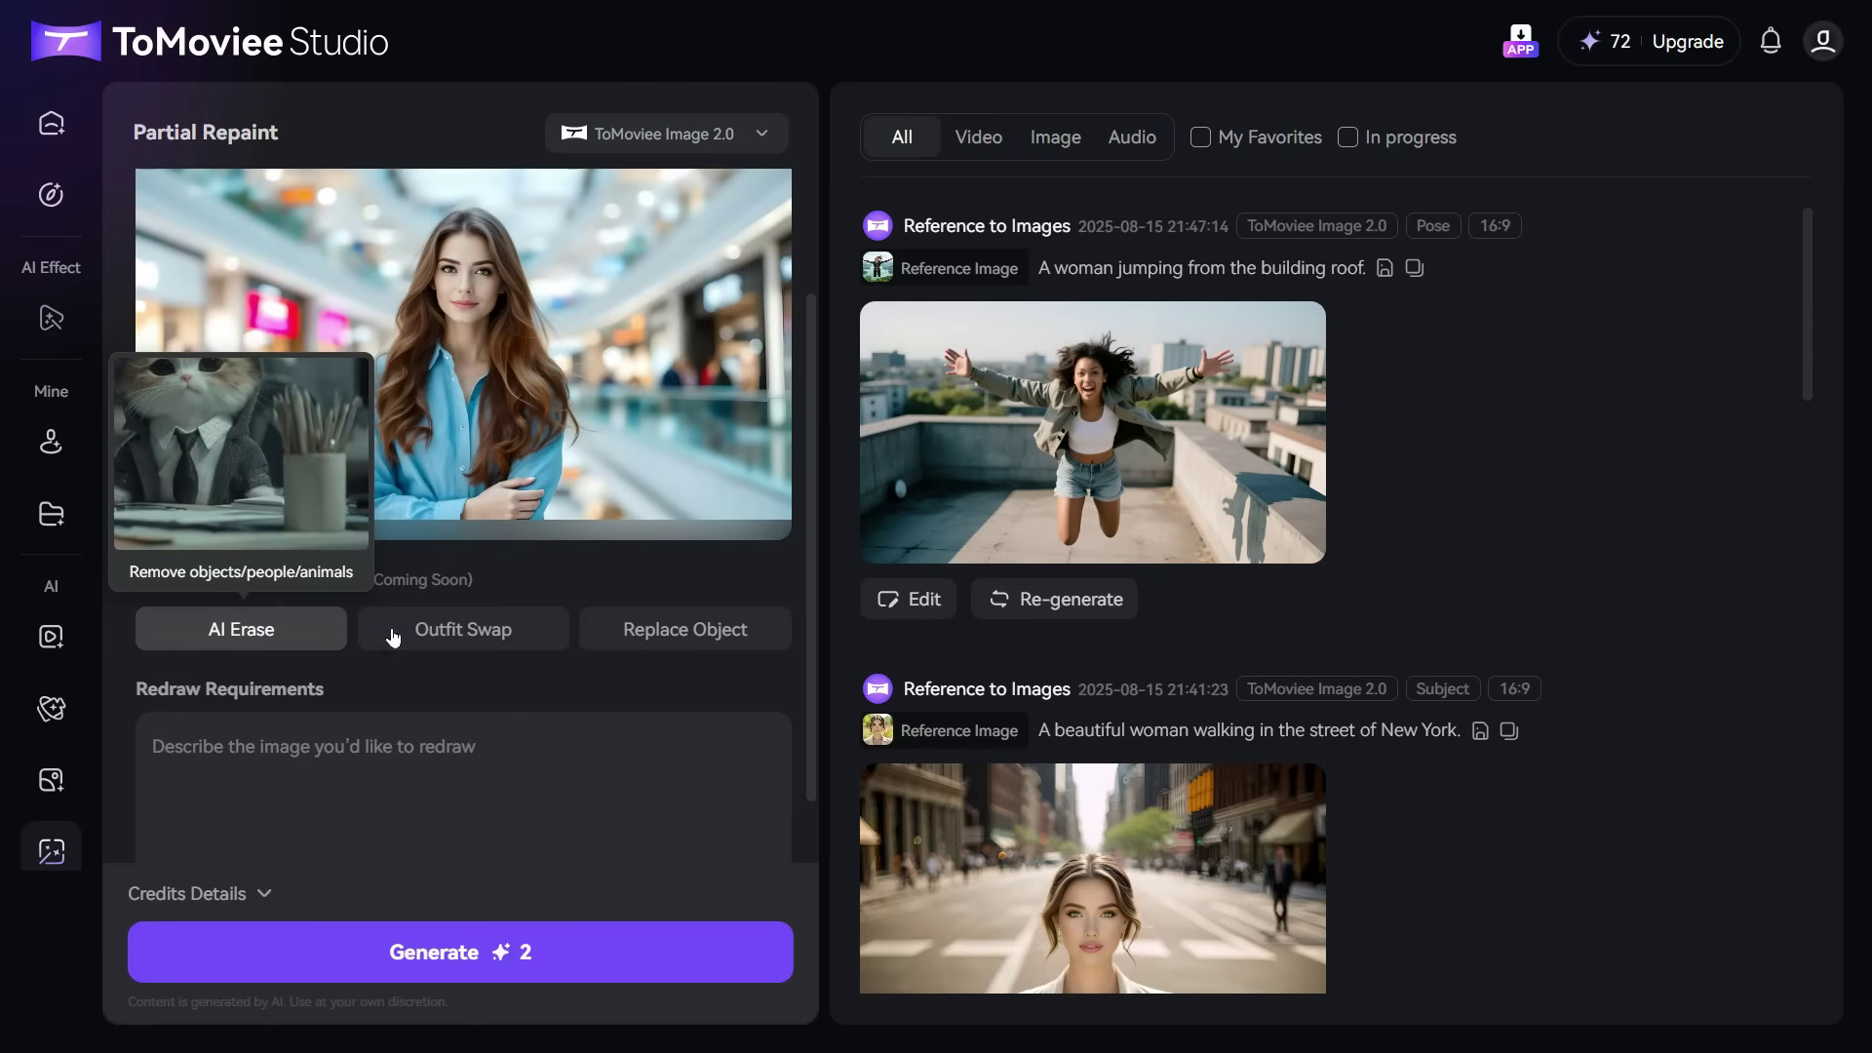
Step: Choose Outfit Swap, enter 'Woman wears yellow dress.' as the redraw requirement, and generate
mouse_move(481, 633)
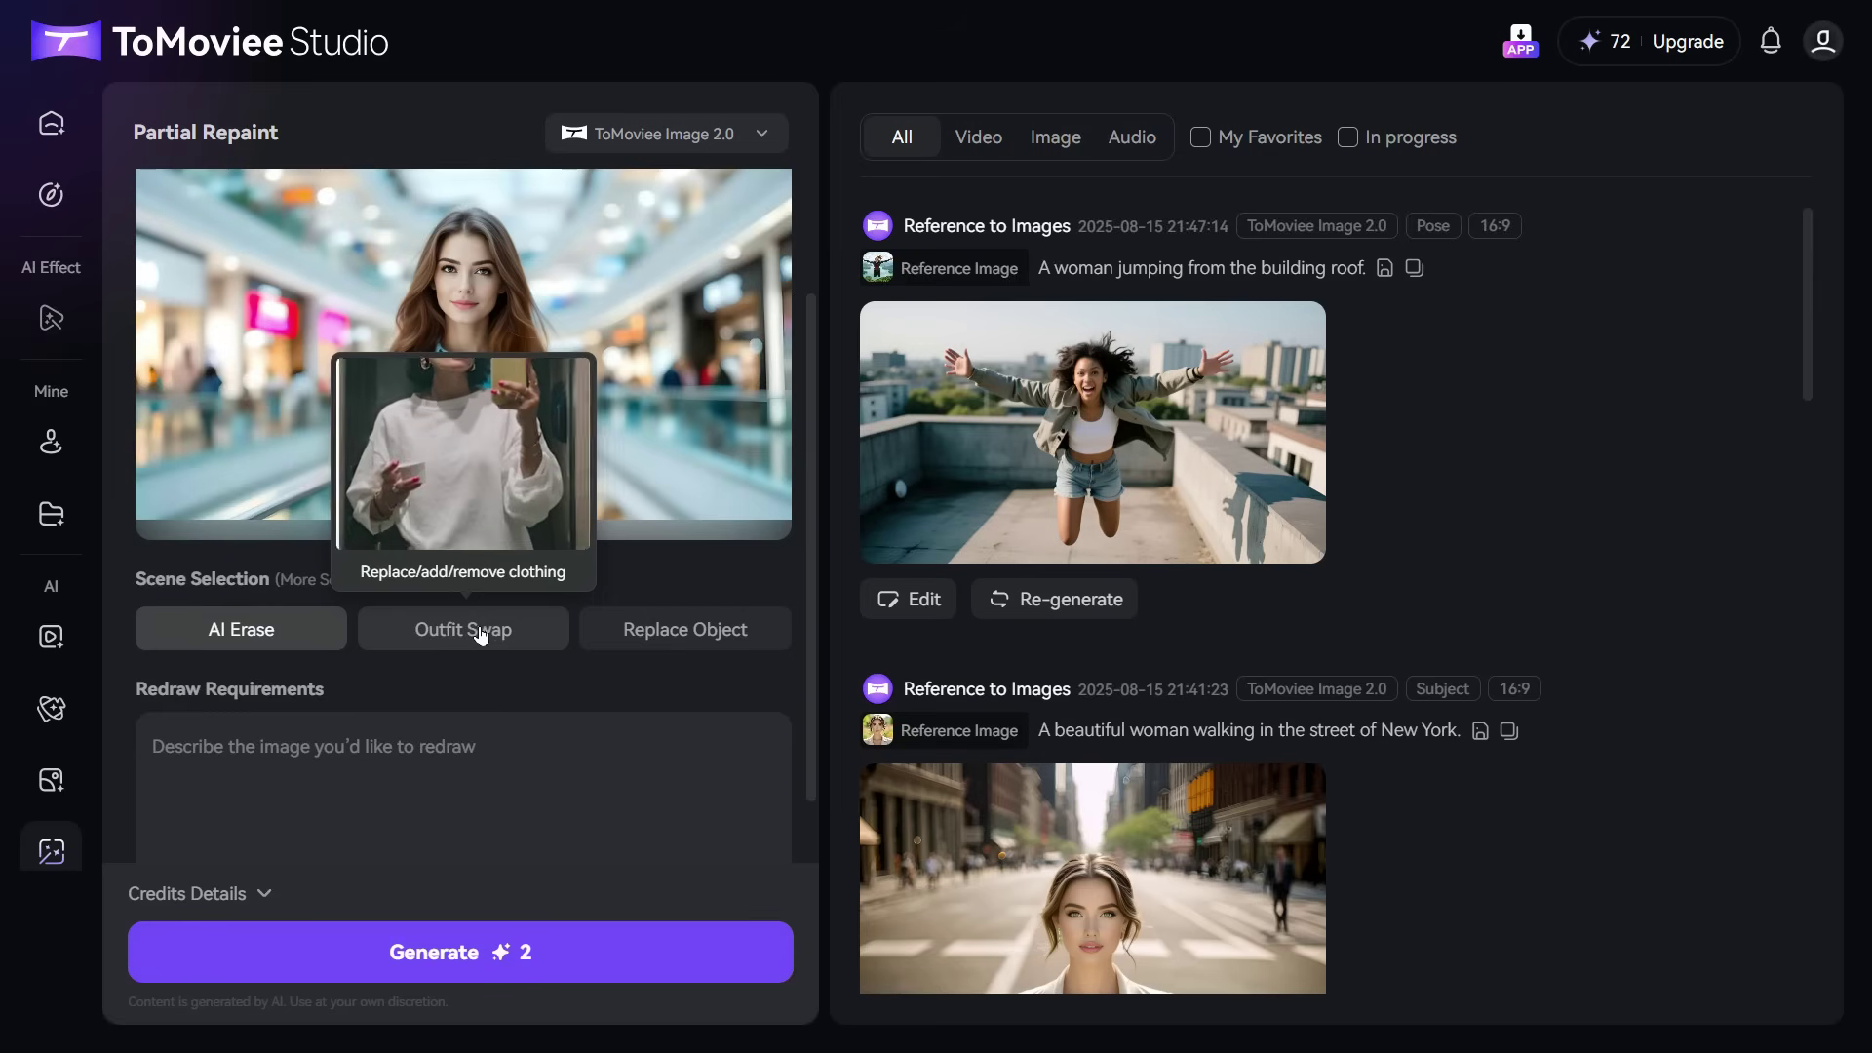
mouse_move(660, 631)
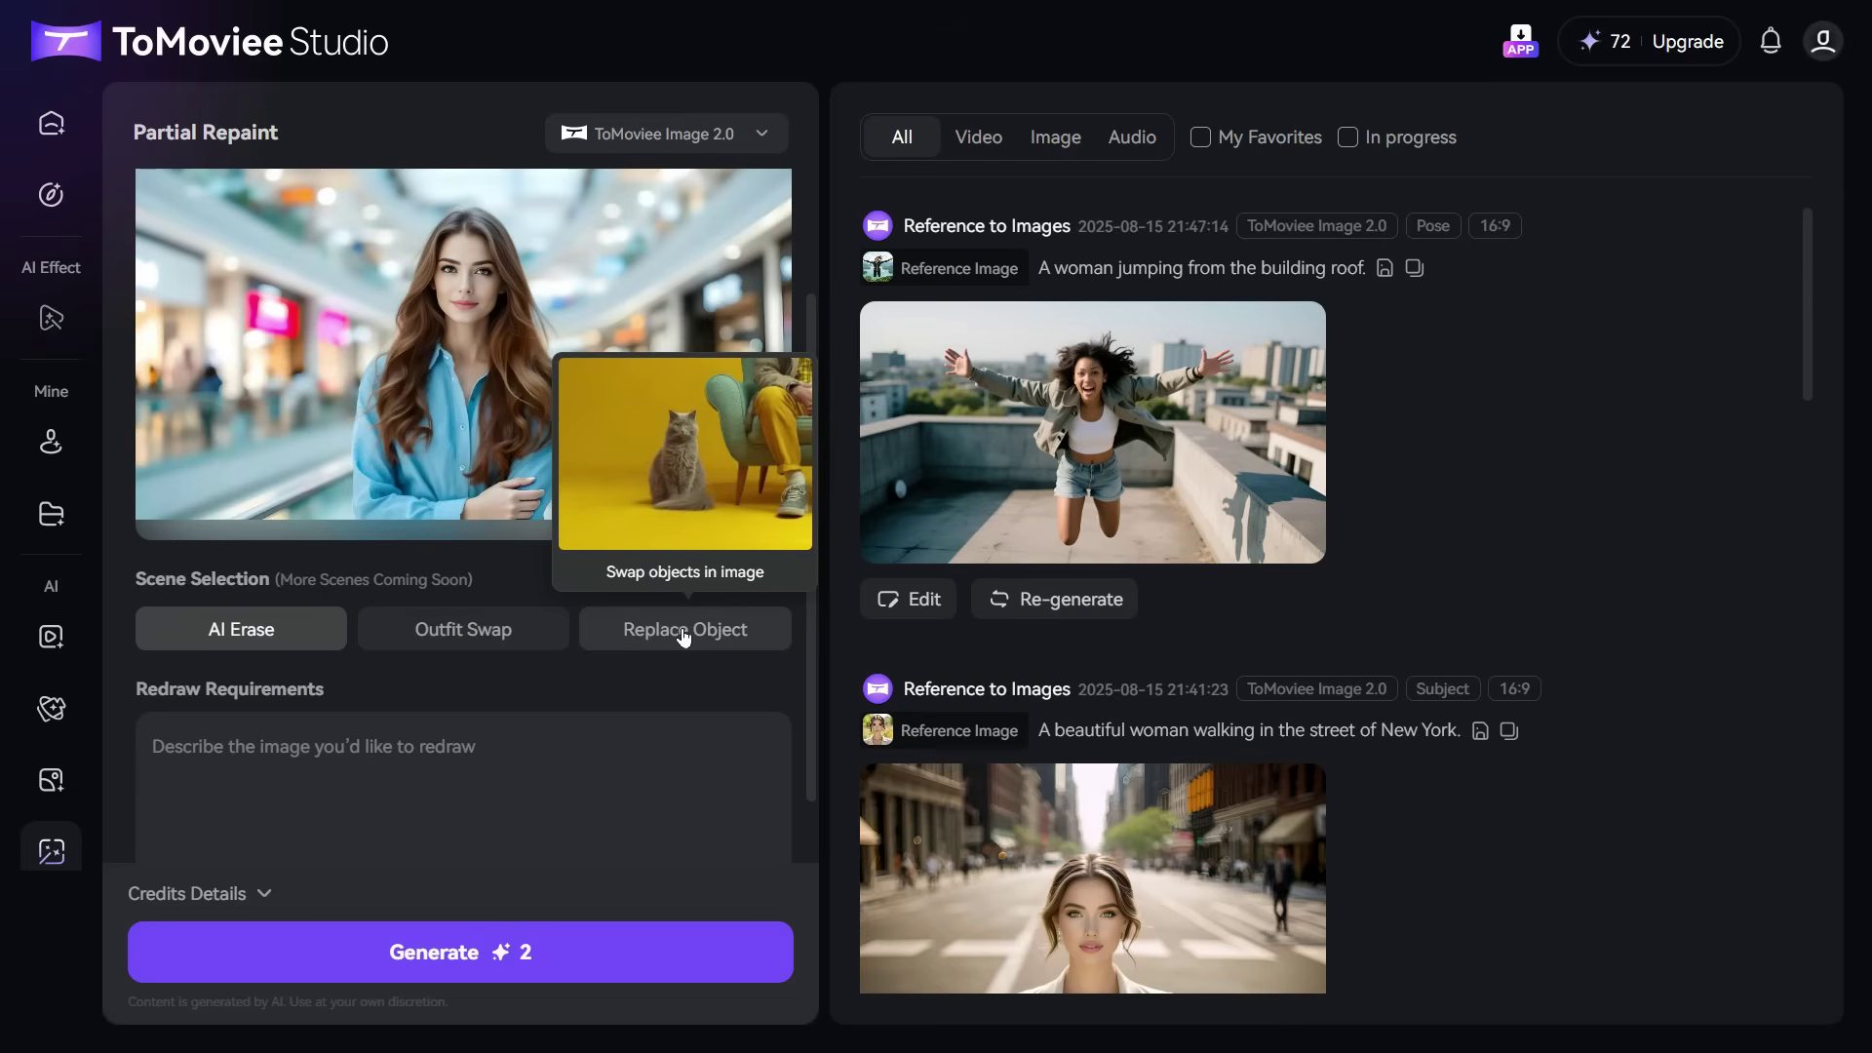
left_click(462, 631)
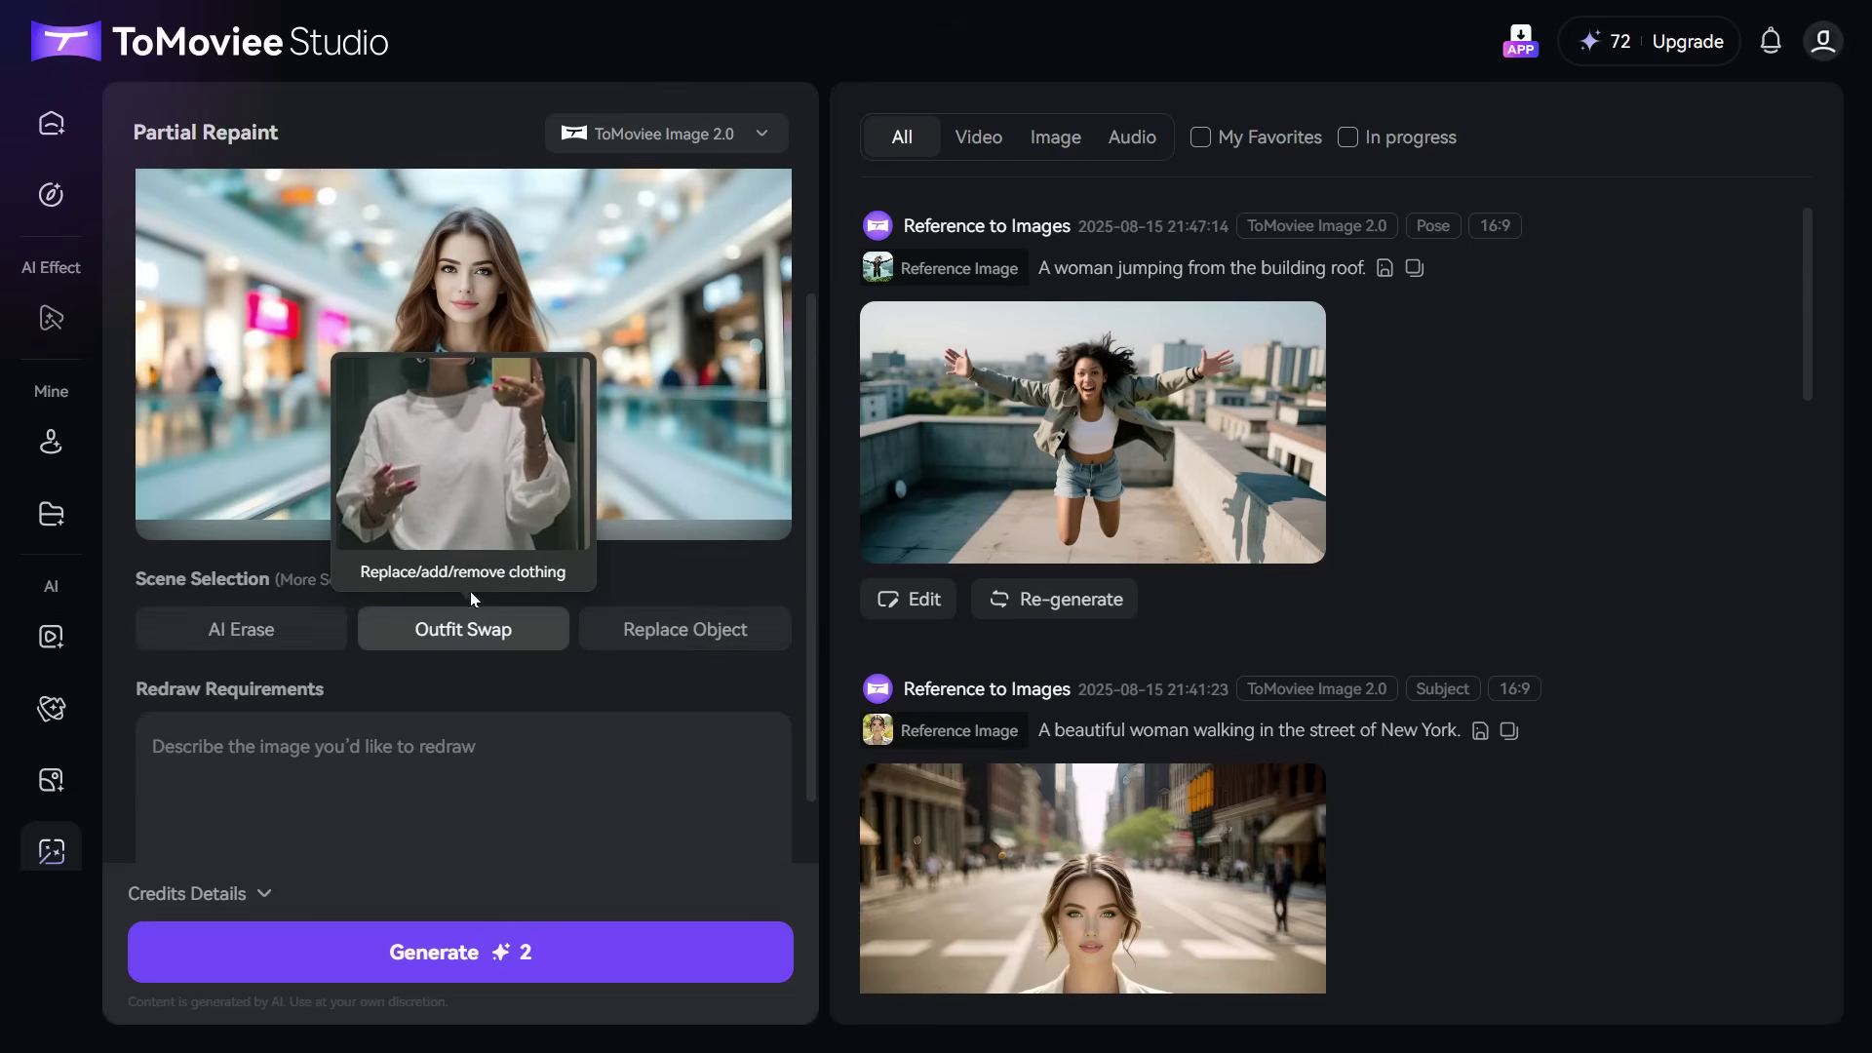
scroll(334, 741, "down", 1)
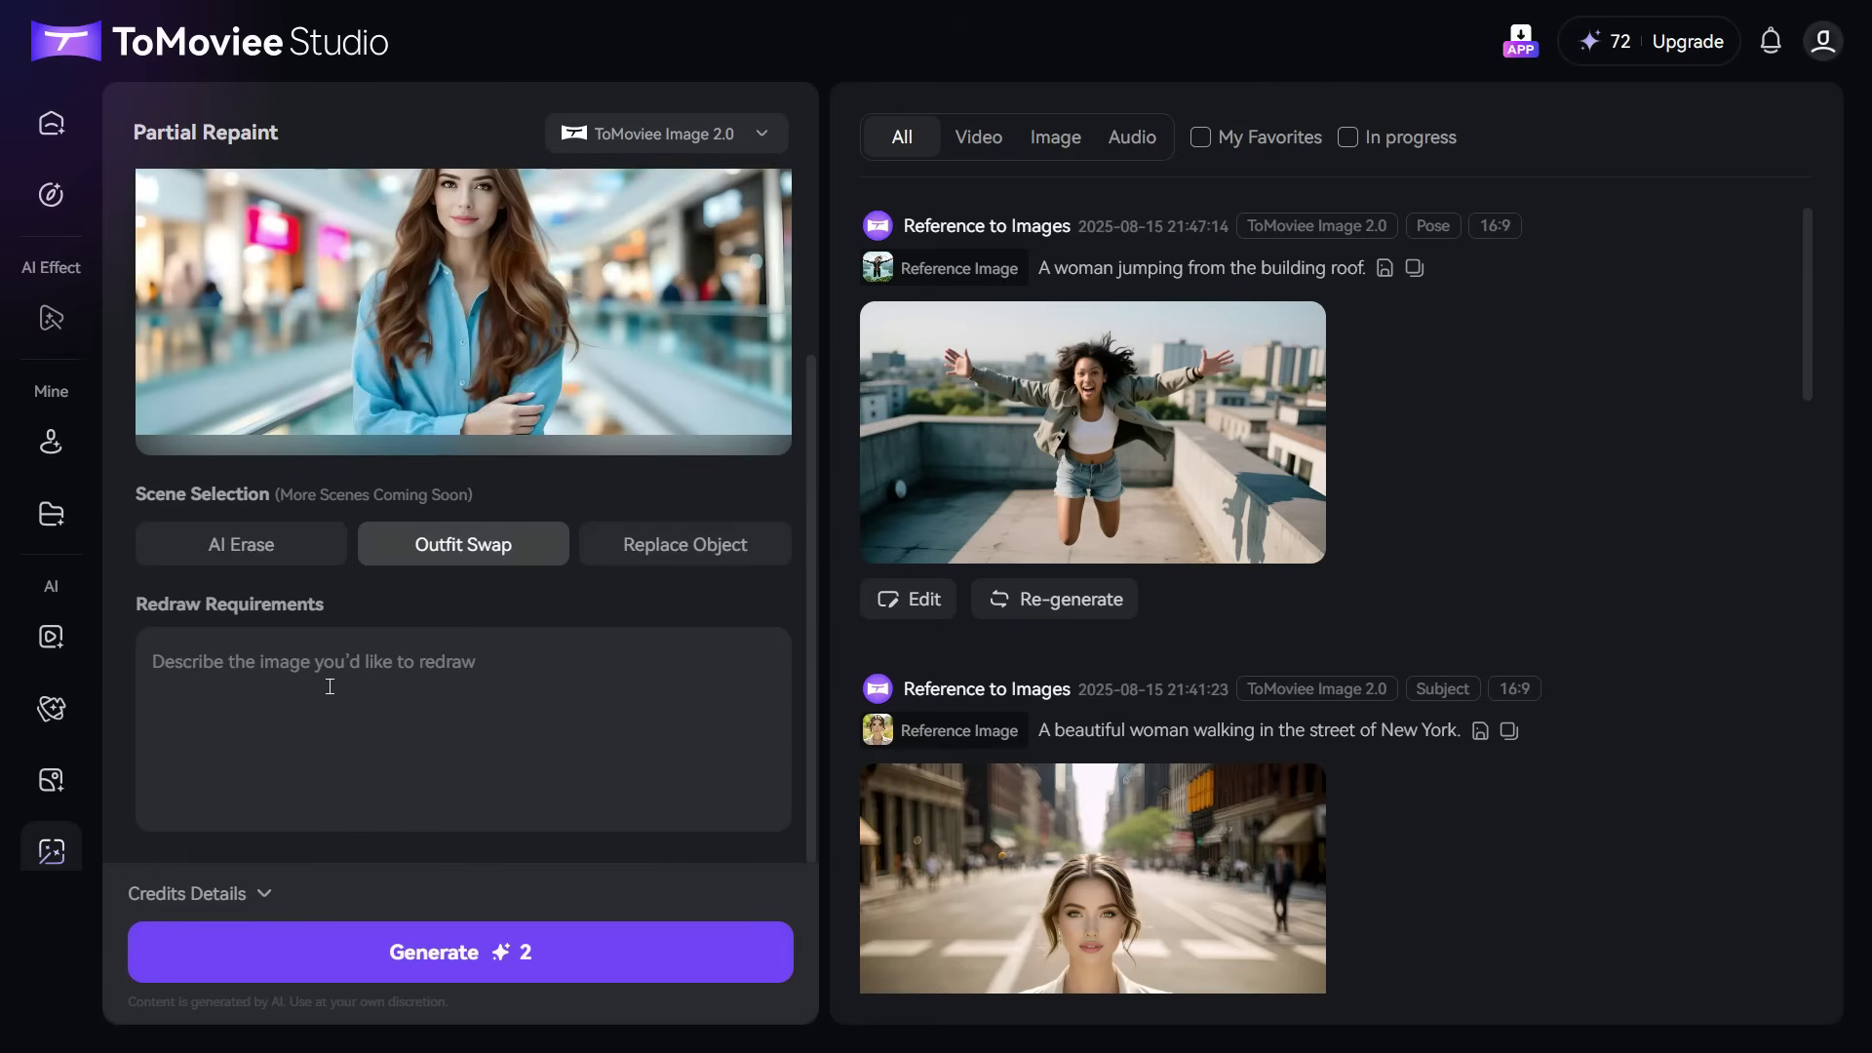
left_click(345, 687)
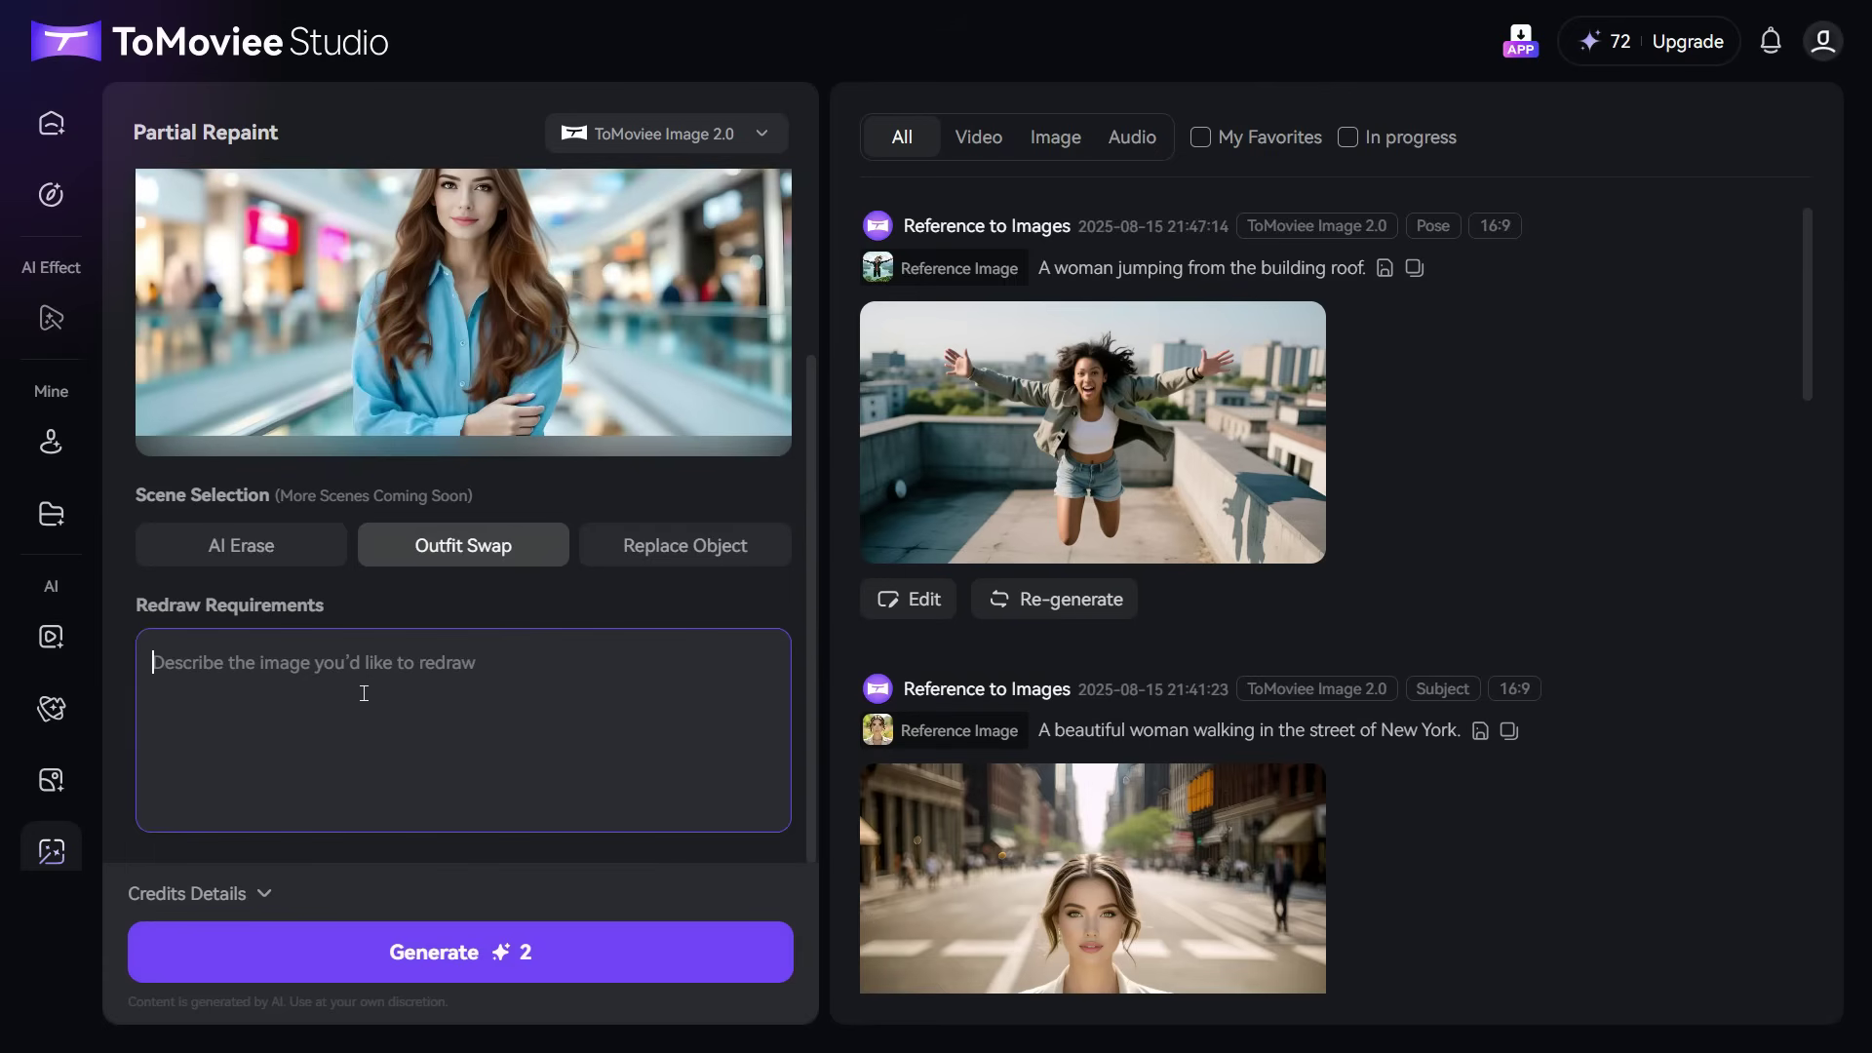
type("Woman wears yellow dress.")
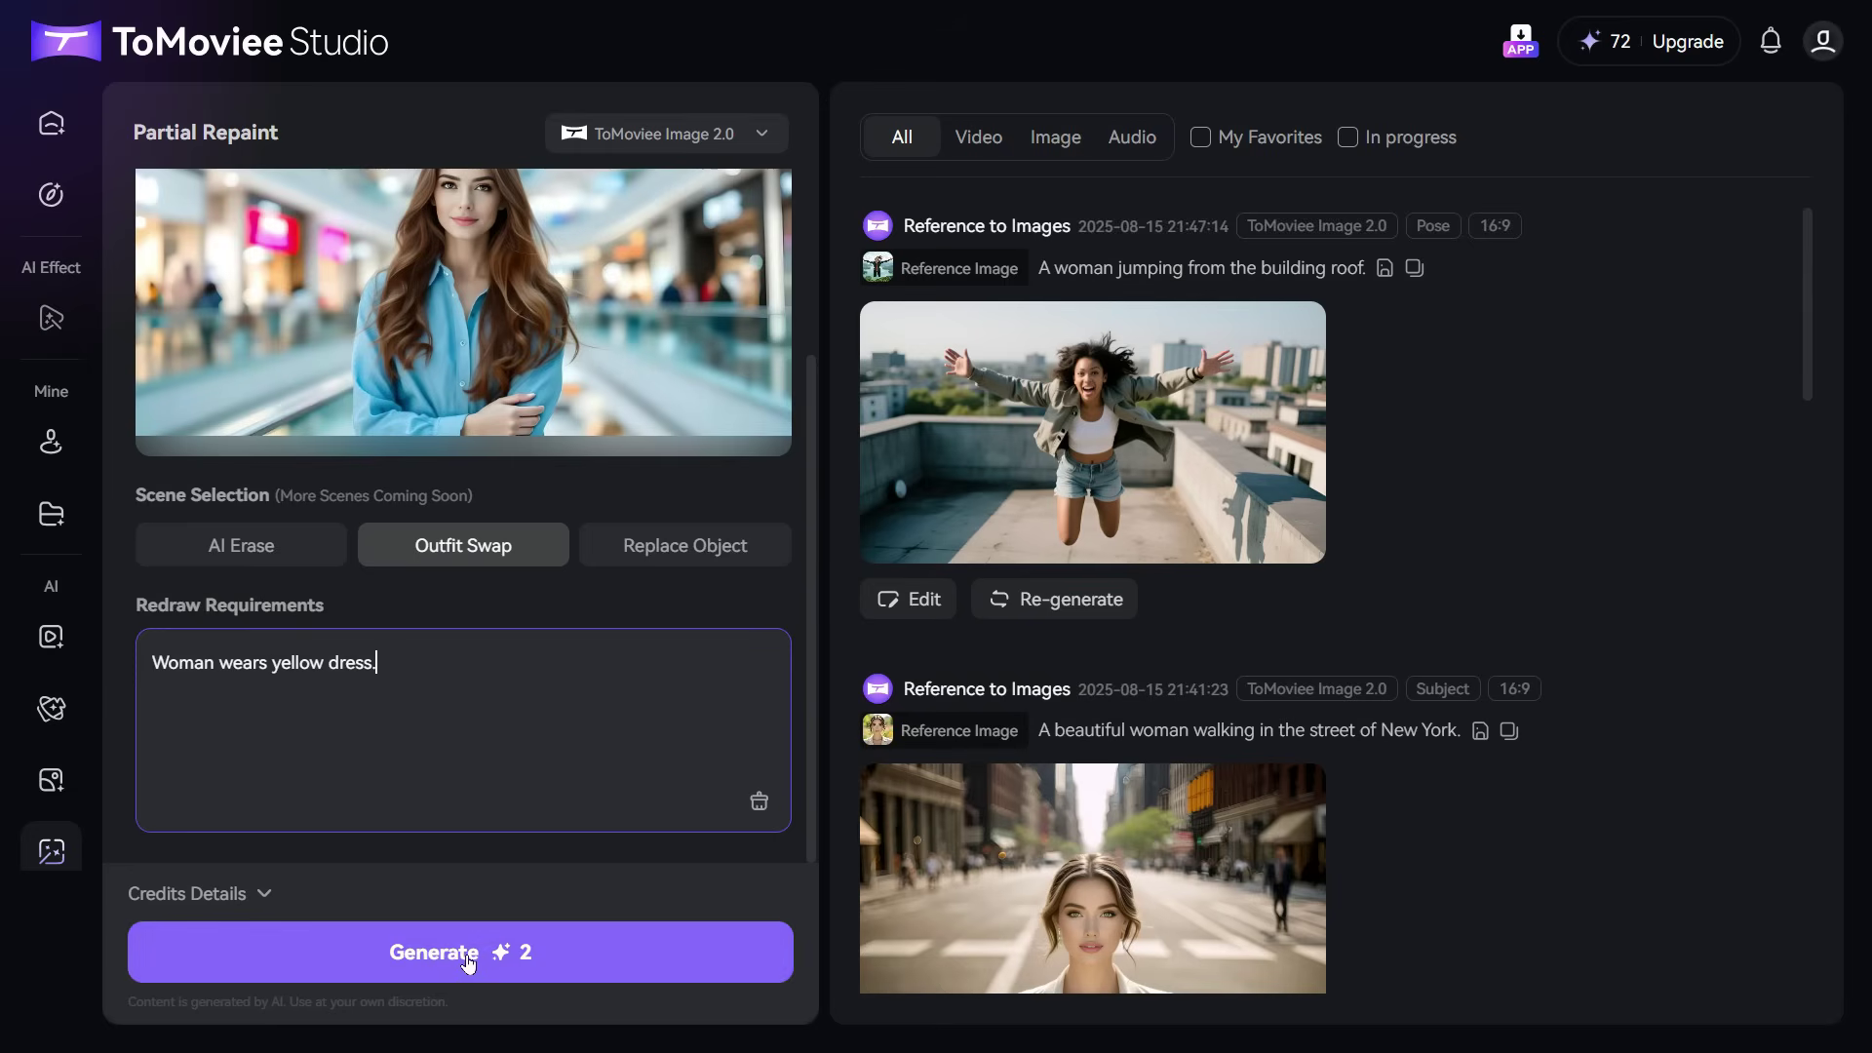
left_click(467, 962)
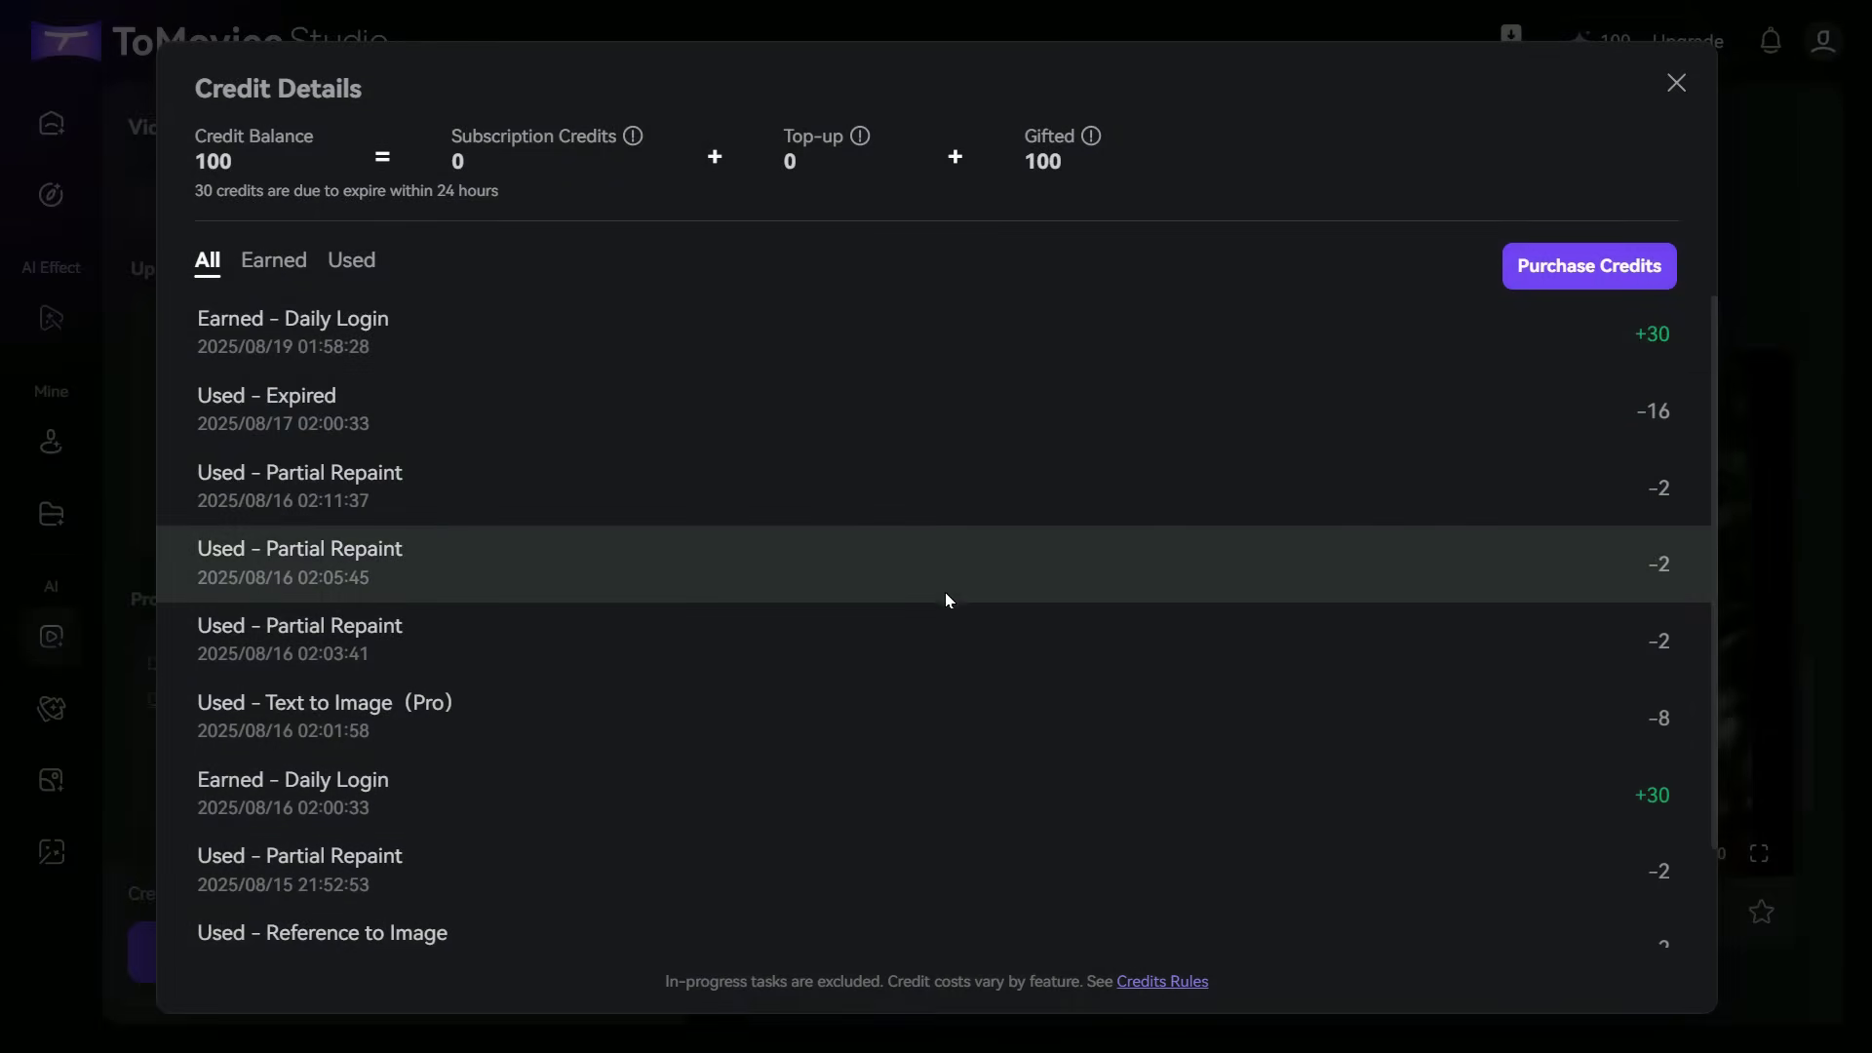
Step: Scroll through the credit history and results, then return to the Home welcome page
scroll(1061, 628, "down", 6)
scroll(1248, 753, "down", 2)
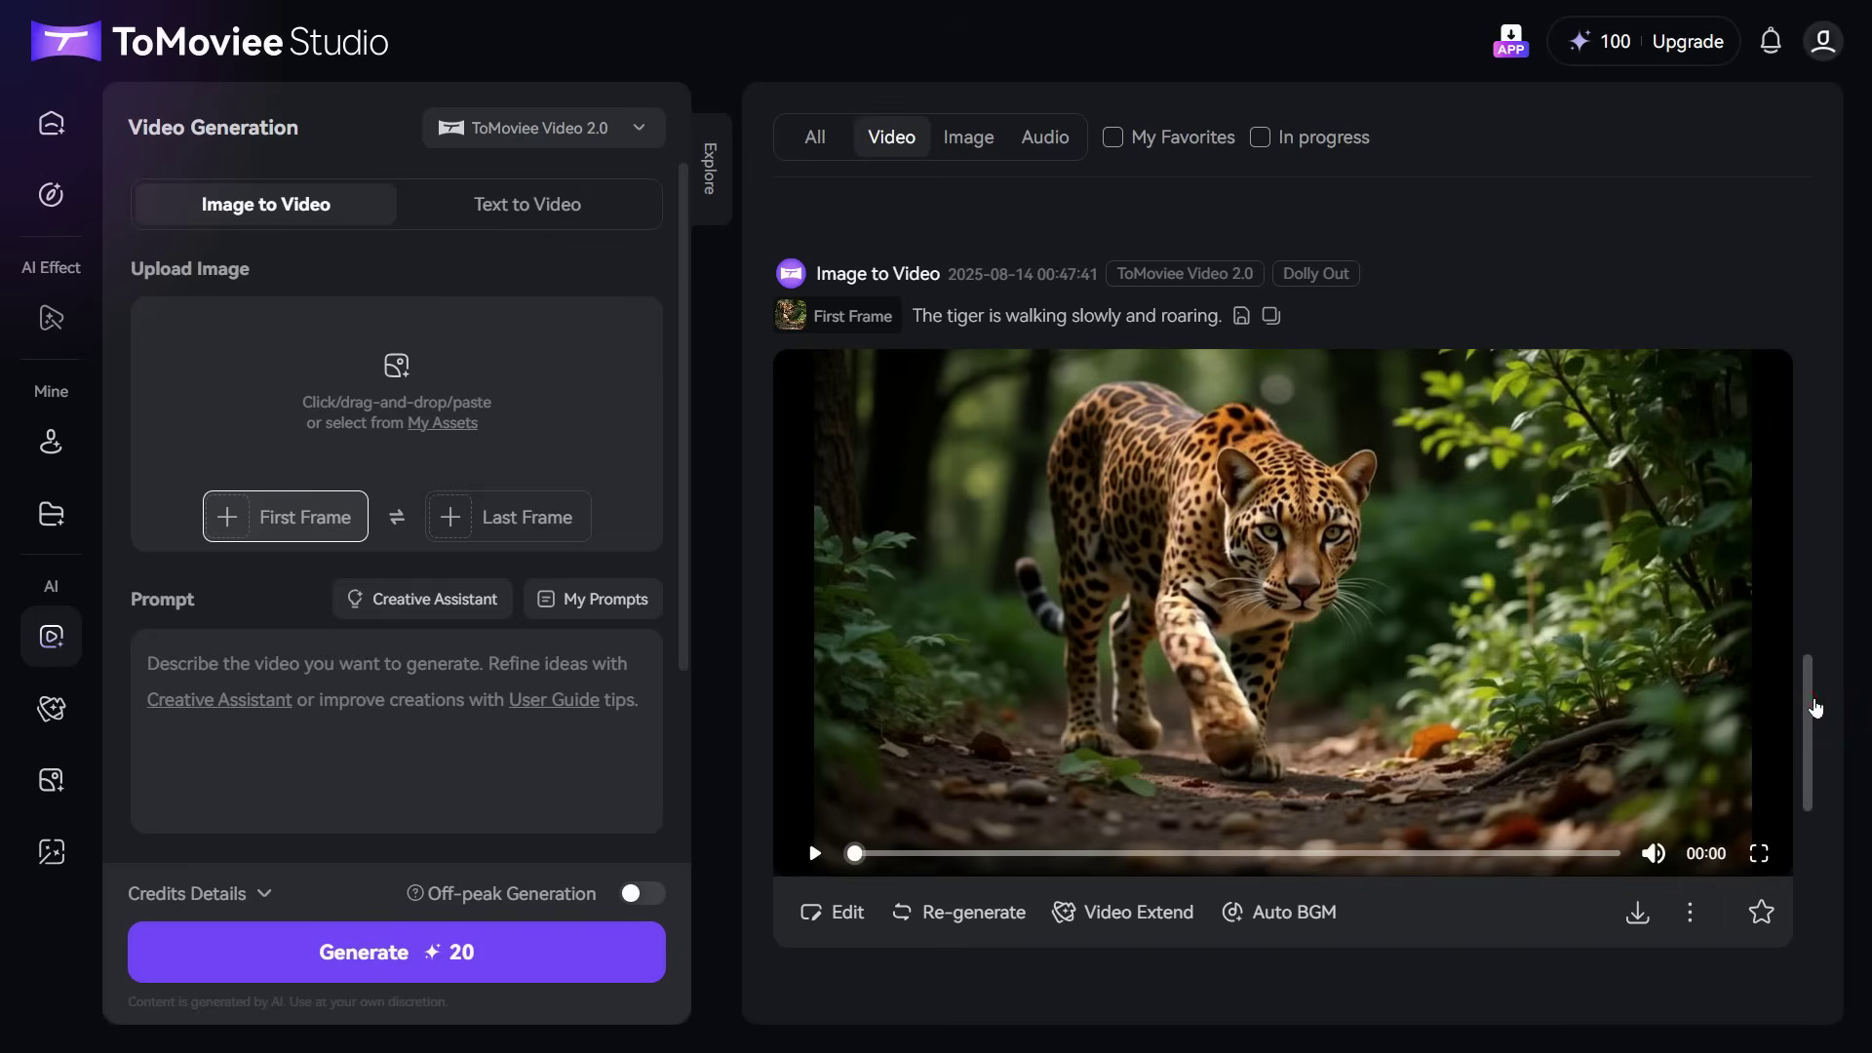
scroll(1816, 708, "down", 8)
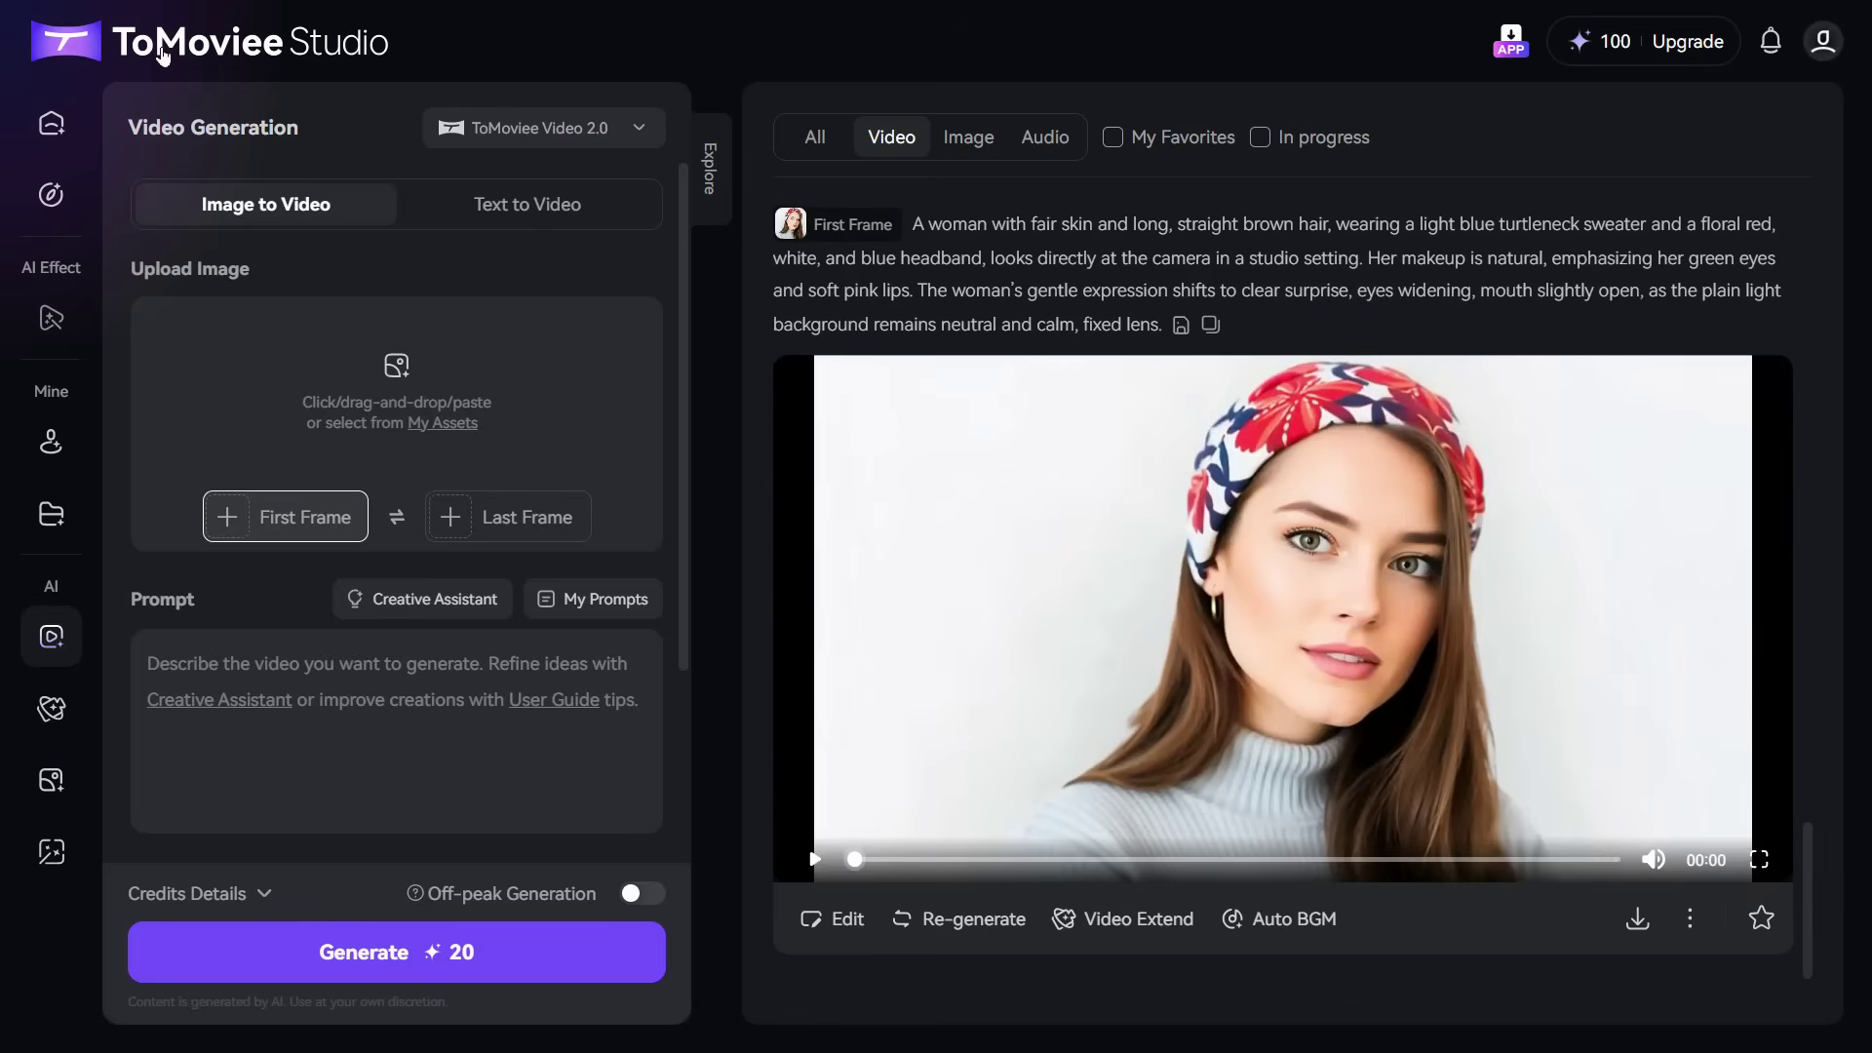
left_click(248, 39)
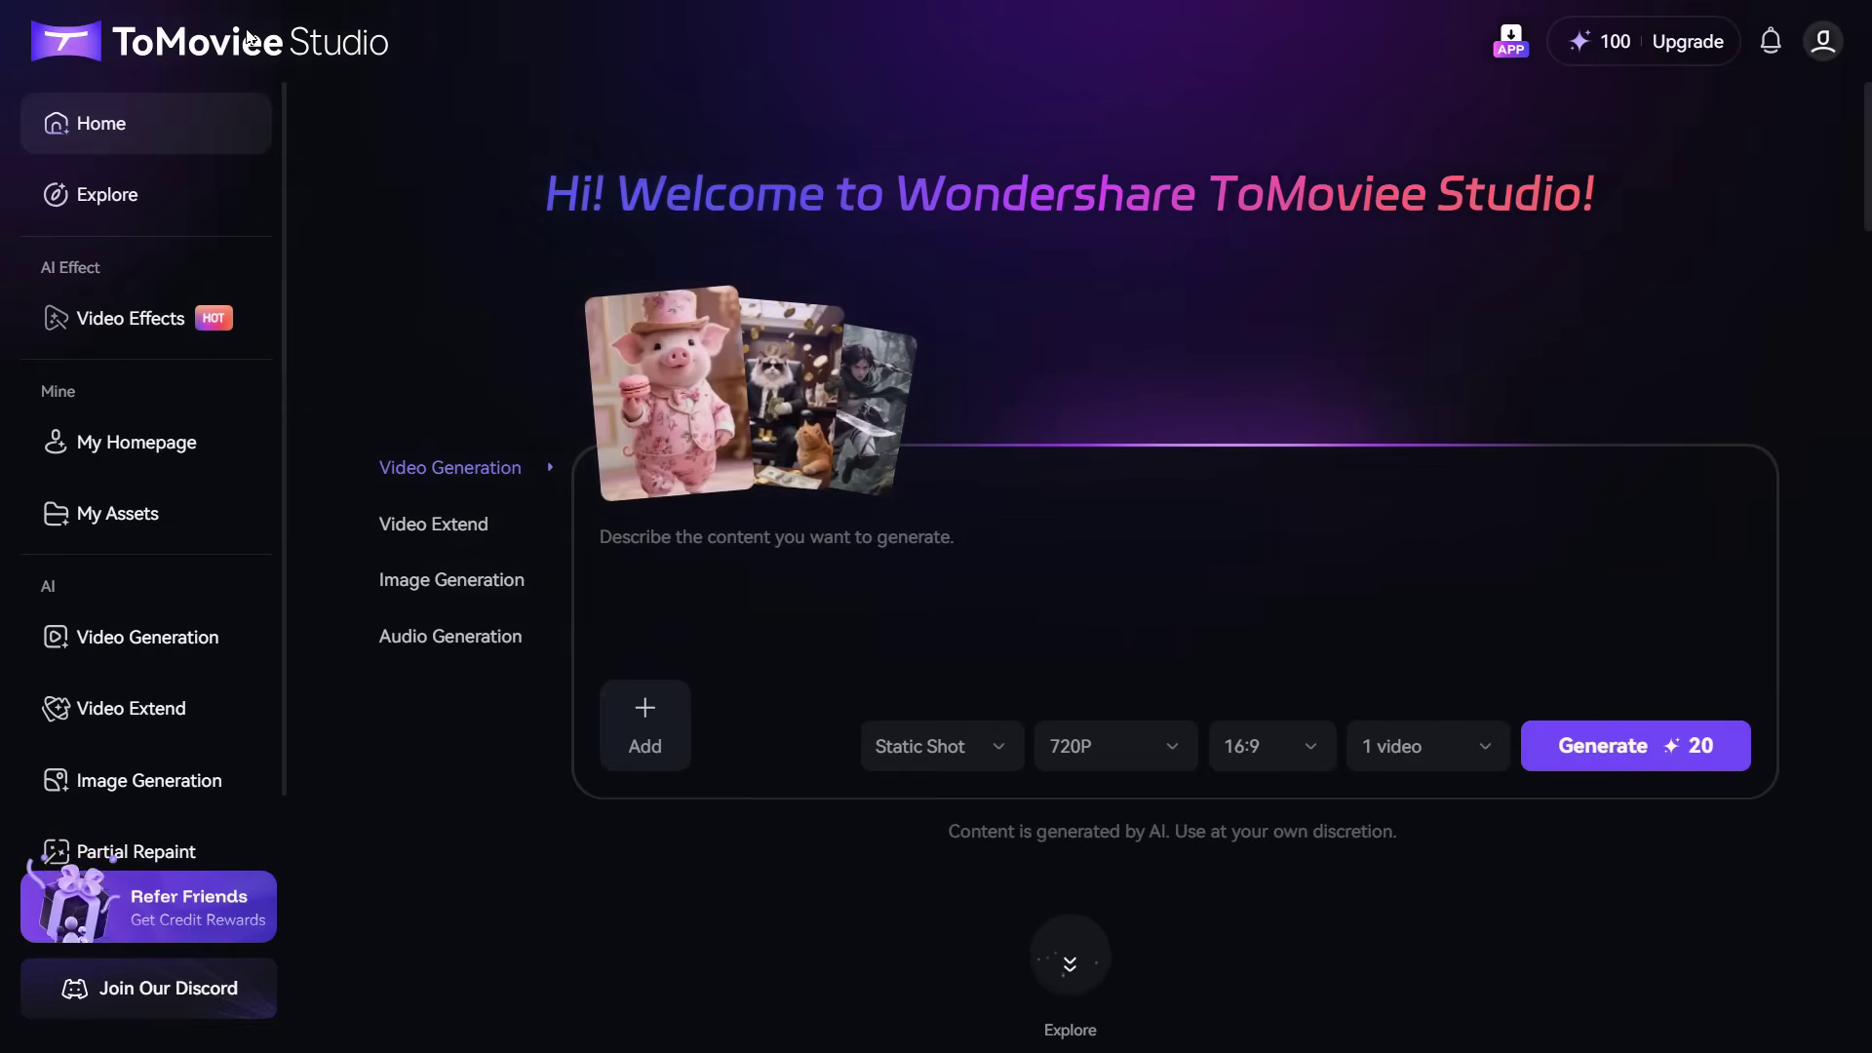